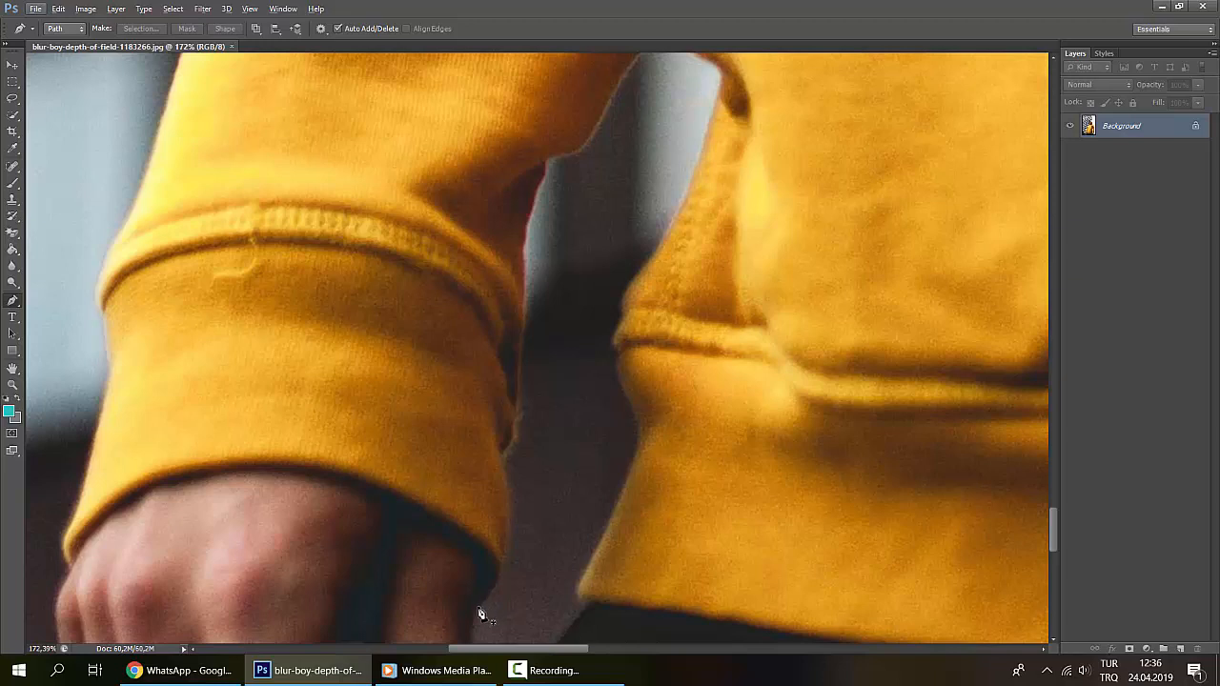
Step: Start a Pen tool path along the lower edge of the yellow sleeve cuff, curving over the knuckles to the cuff's outer corner
left_click(478, 608)
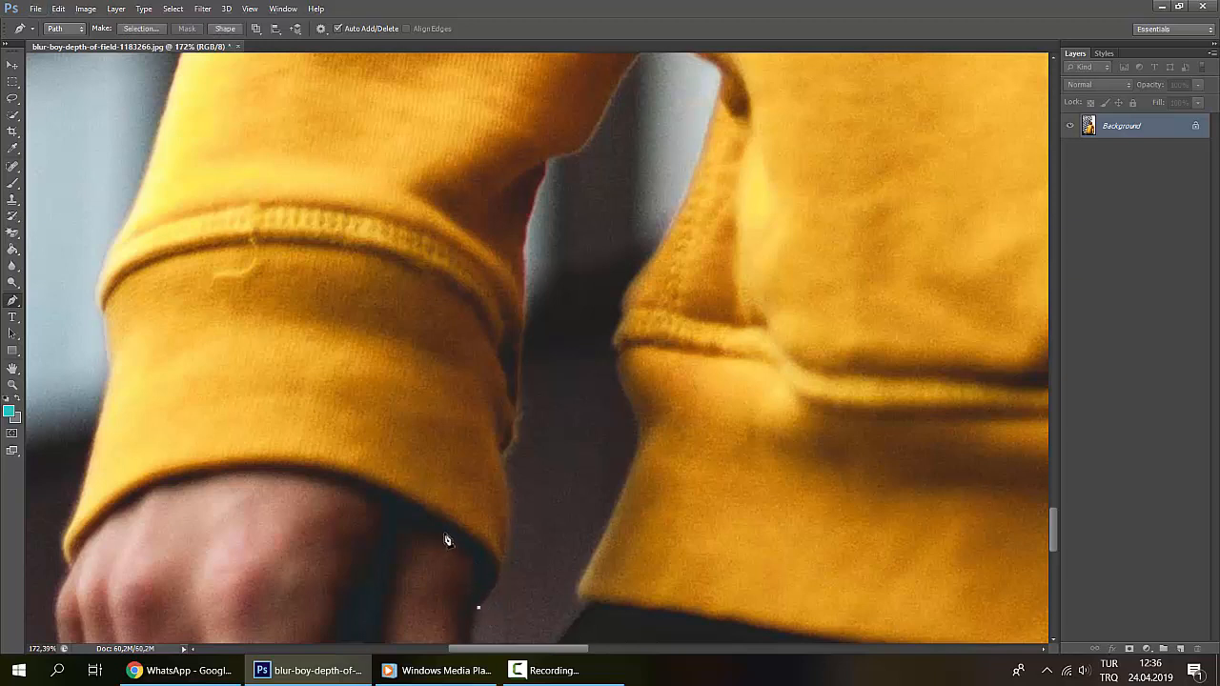
left_click_drag(445, 524, 484, 572)
left_click(326, 474)
left_click_drag(396, 509, 389, 495)
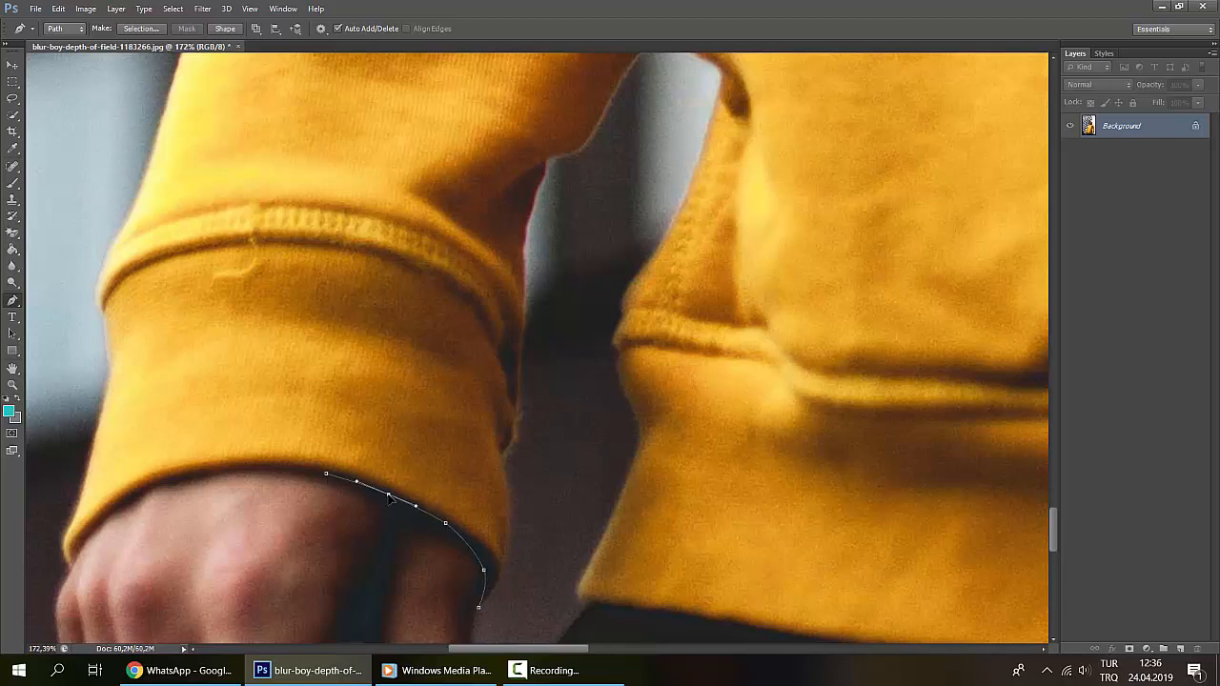
left_click(161, 480)
left_click_drag(271, 486, 256, 471)
scroll(196, 506, "left", 2)
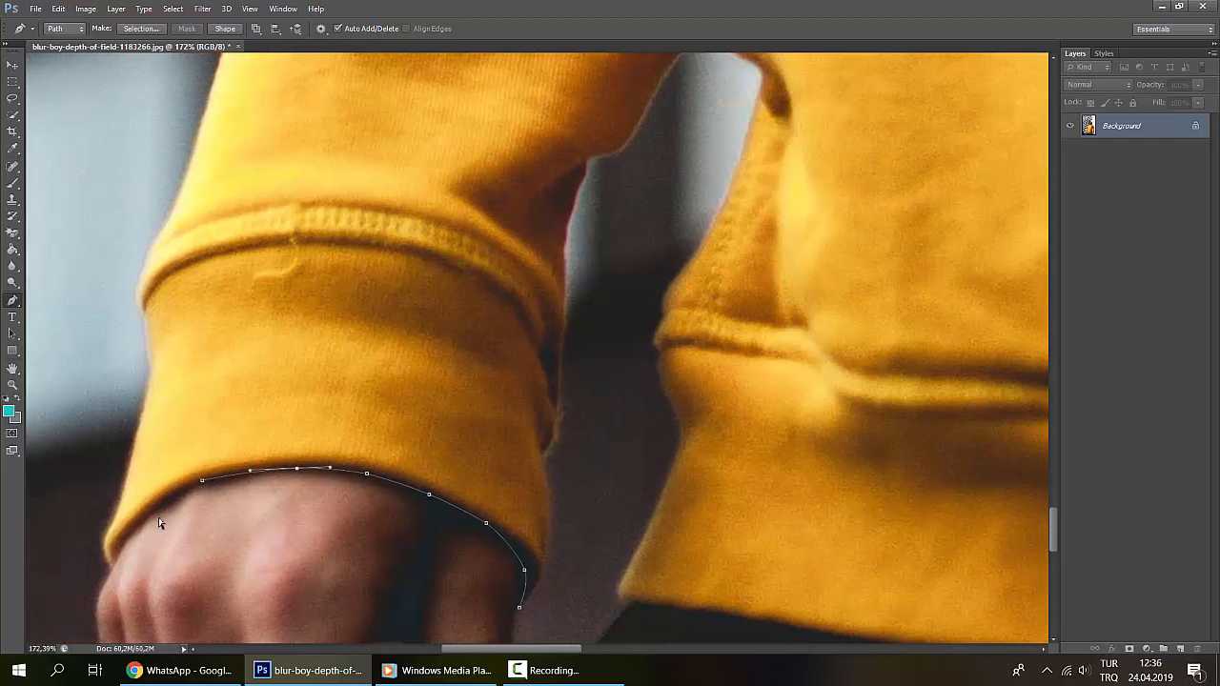
left_click_drag(185, 531, 217, 502)
scroll(232, 553, "left", 2)
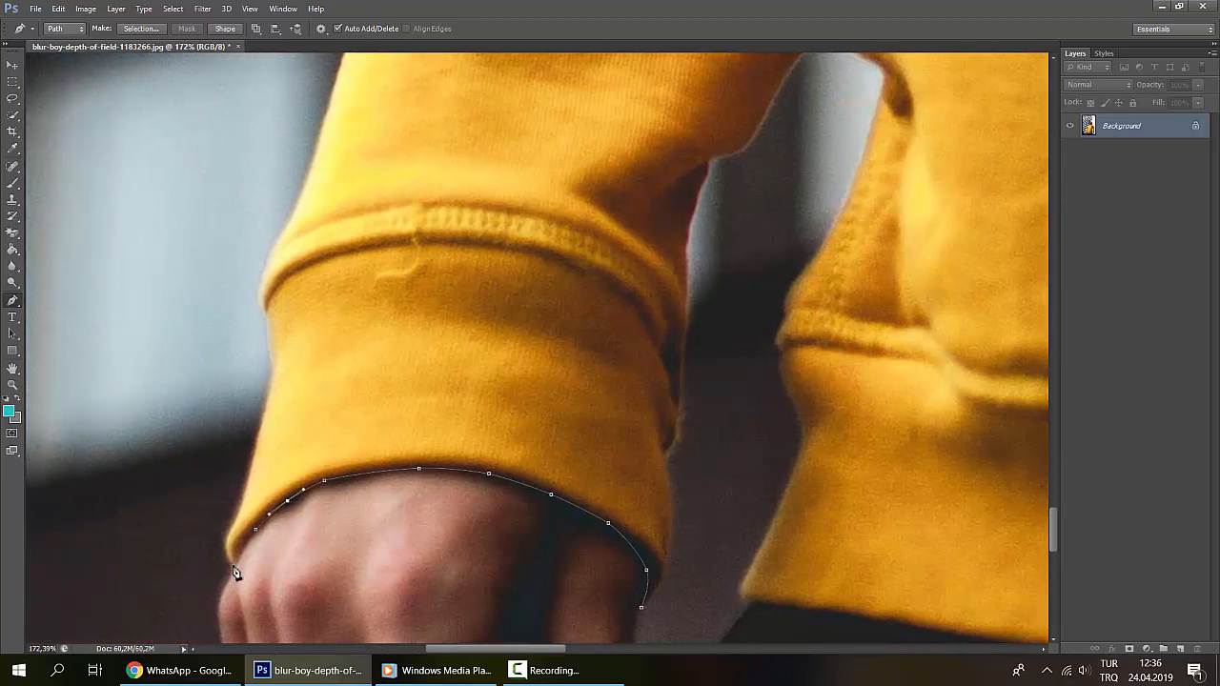
left_click(236, 572, "ctrl")
Step: Extend the path up the cuff's outer edge and curve it around the bulge of the stitched seam
left_click(270, 381)
left_click(246, 469)
scroll(258, 490, "up", 3)
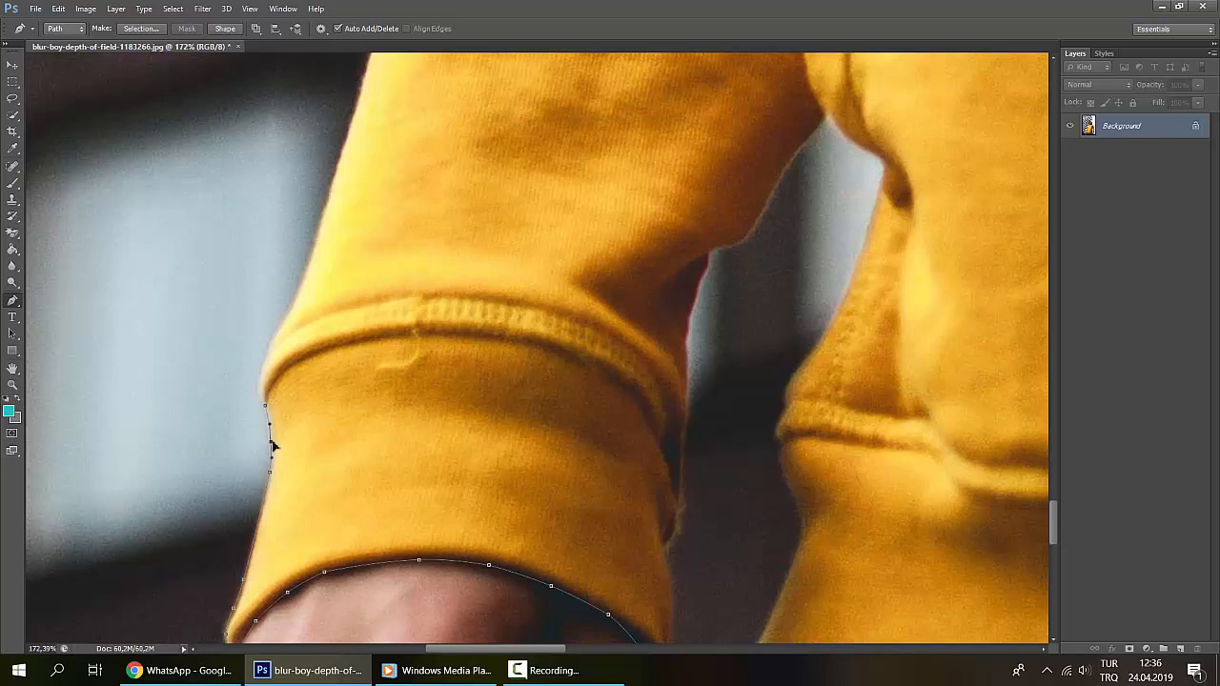
scroll(271, 440, "up", 3)
left_click_drag(273, 429, 261, 477)
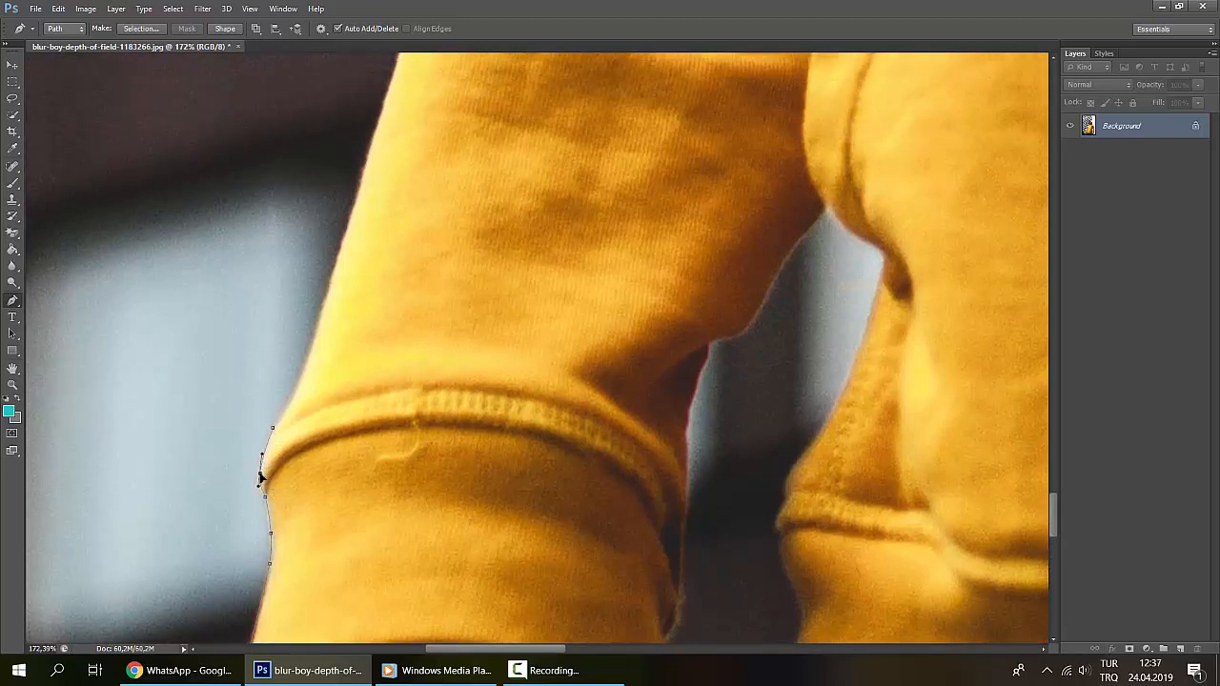
Step: Continue the path along the sleeve's outer edge, from just above the cuff seam onto the lower forearm
scroll(299, 496, "up", 3)
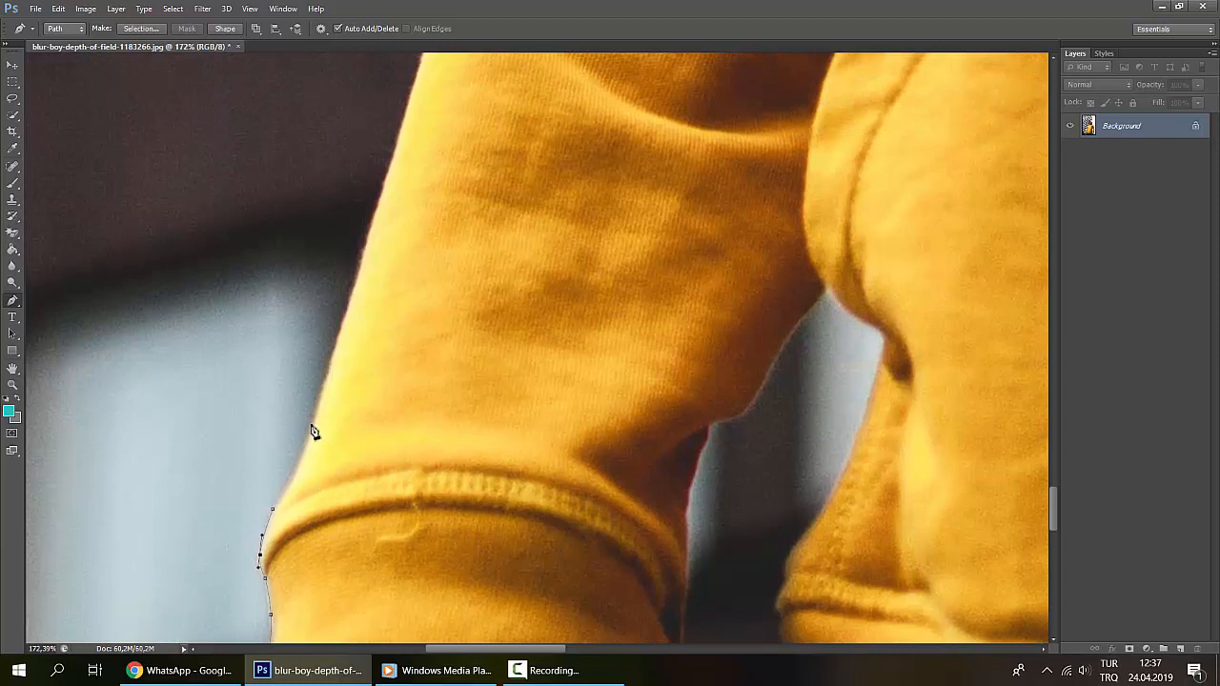
left_click_drag(312, 426, 290, 484)
scroll(297, 490, "up", 4)
left_click(351, 403)
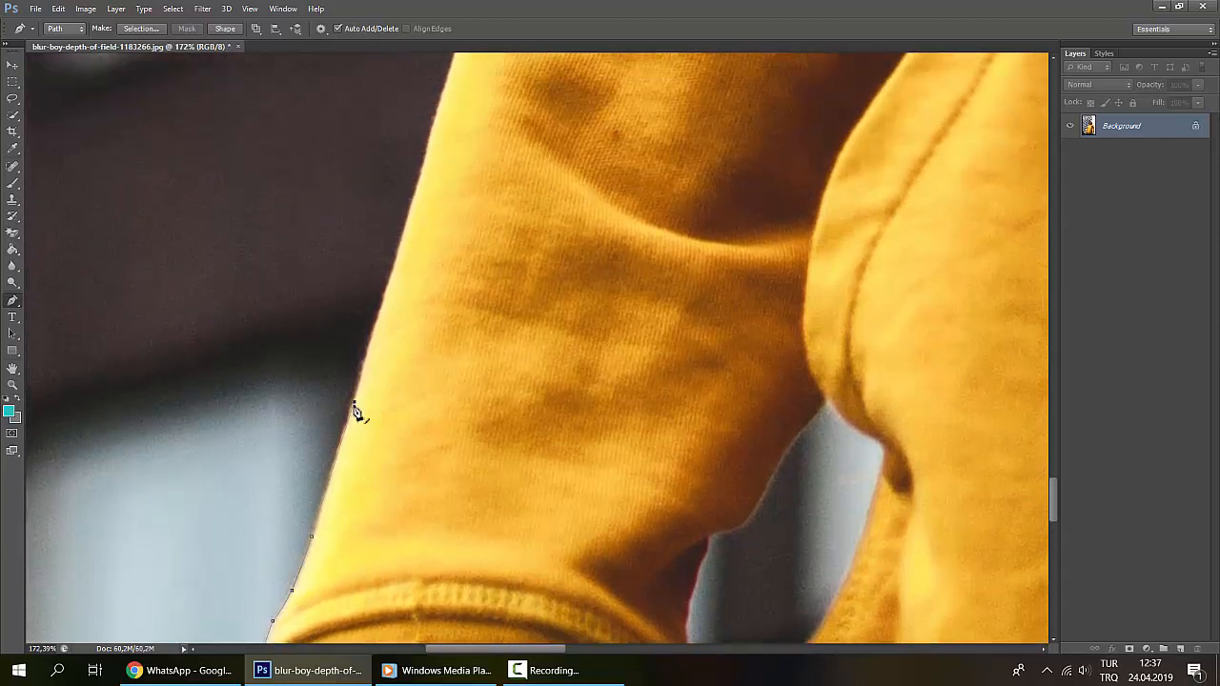
scroll(339, 495, "up", 2)
left_click_drag(341, 493, 349, 478)
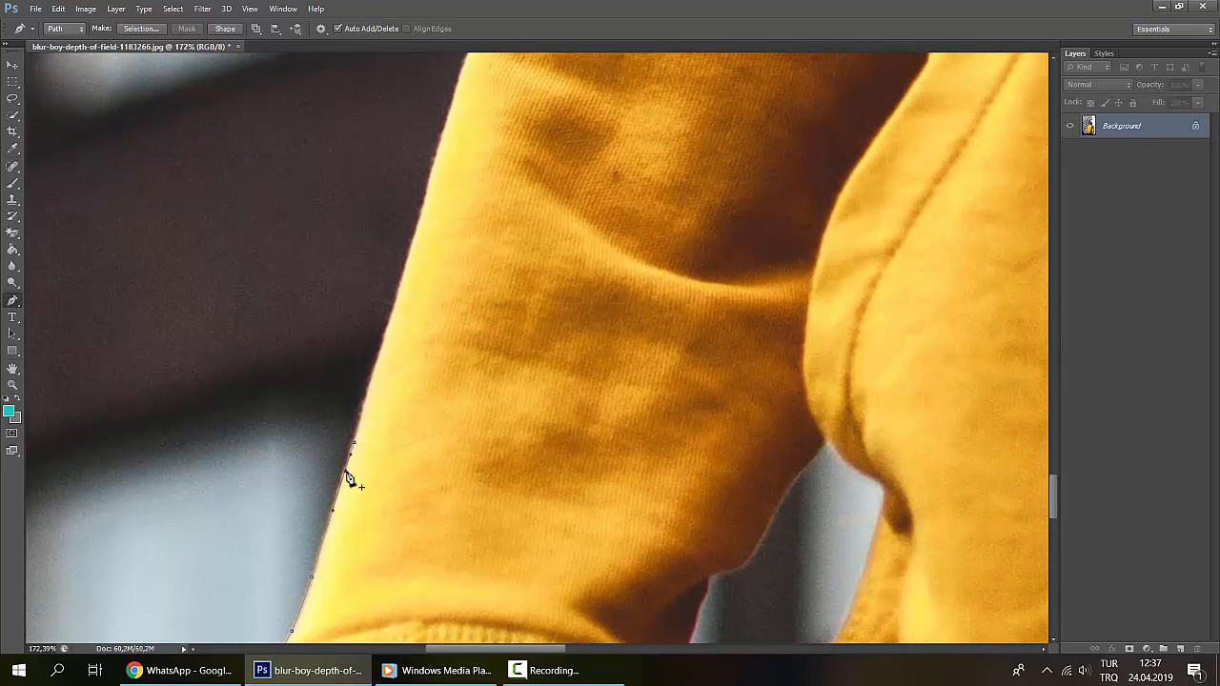
Step: Trace the outer forearm edge upward in front of the dark beam to just below the elbow
scroll(343, 476, "up", 2)
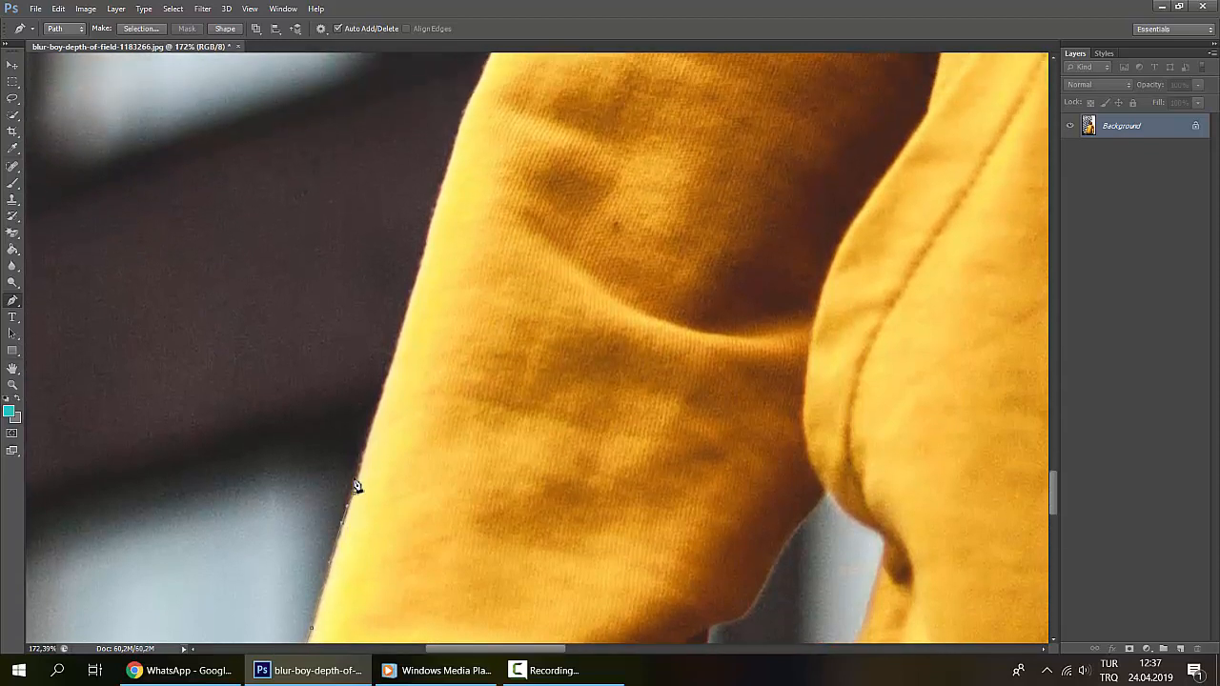
left_click(399, 365)
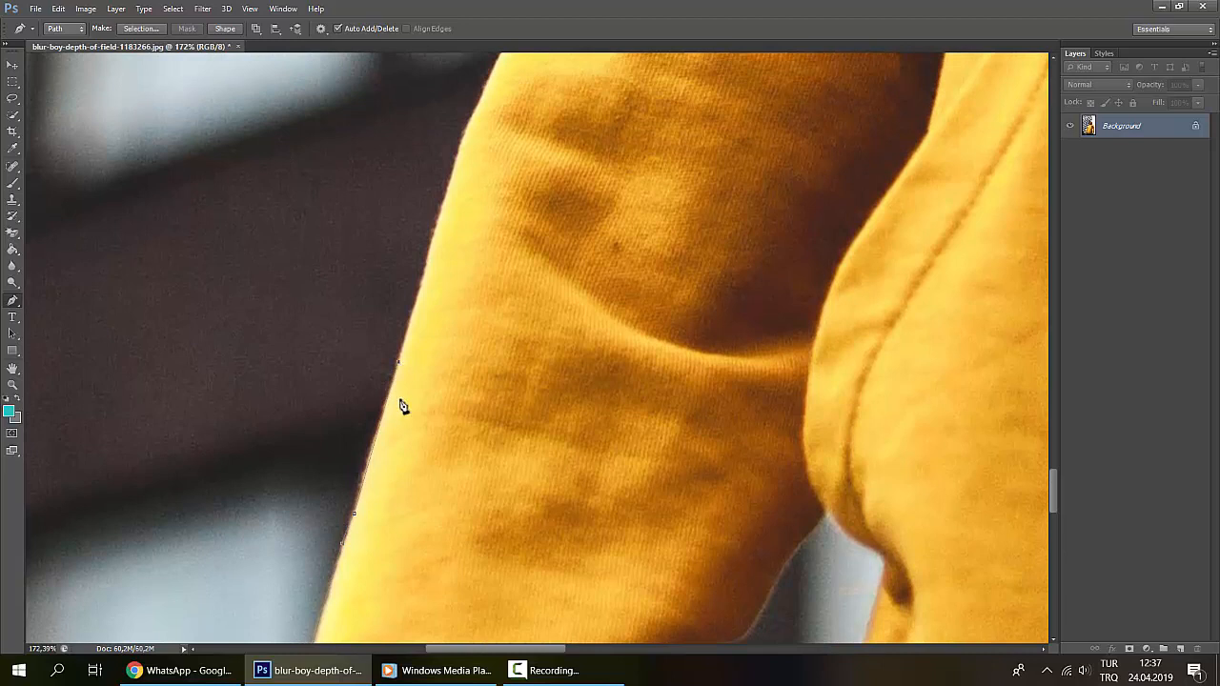
scroll(403, 406, "up", 3)
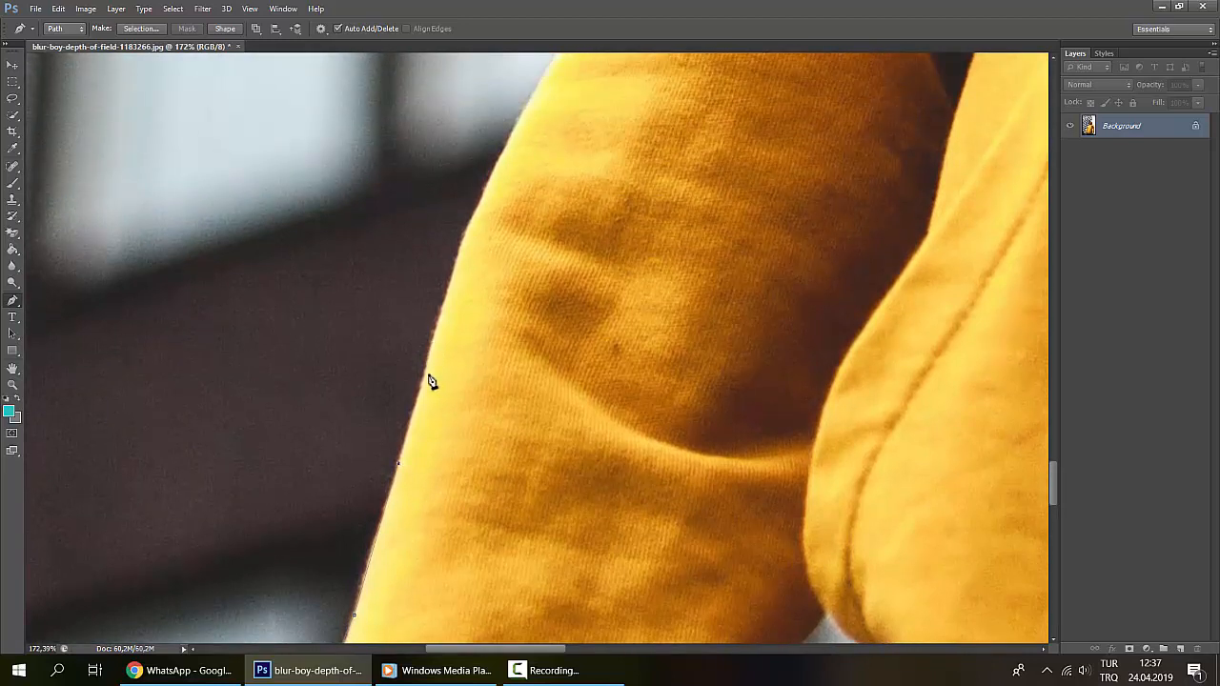
left_click(428, 378)
left_click(441, 315)
Step: Carry the path around the elbow bend, fitting its curve to the sleeve edge
scroll(444, 367, "up", 3)
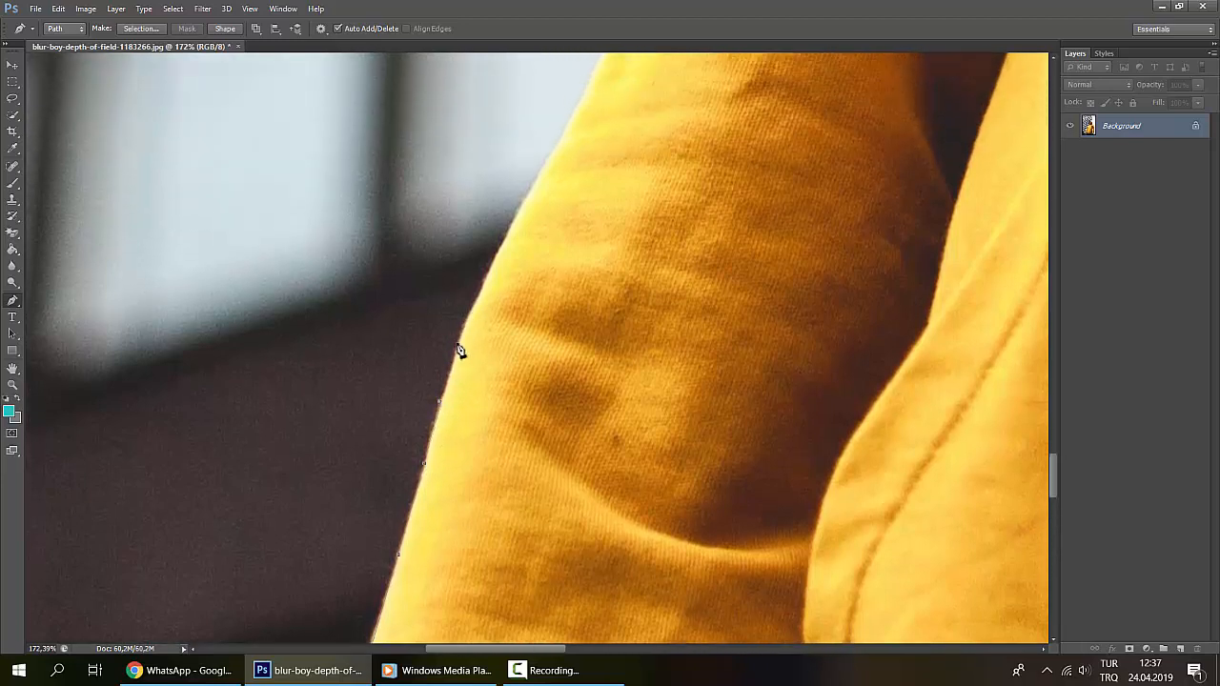
left_click(505, 245)
scroll(509, 275, "up", 3)
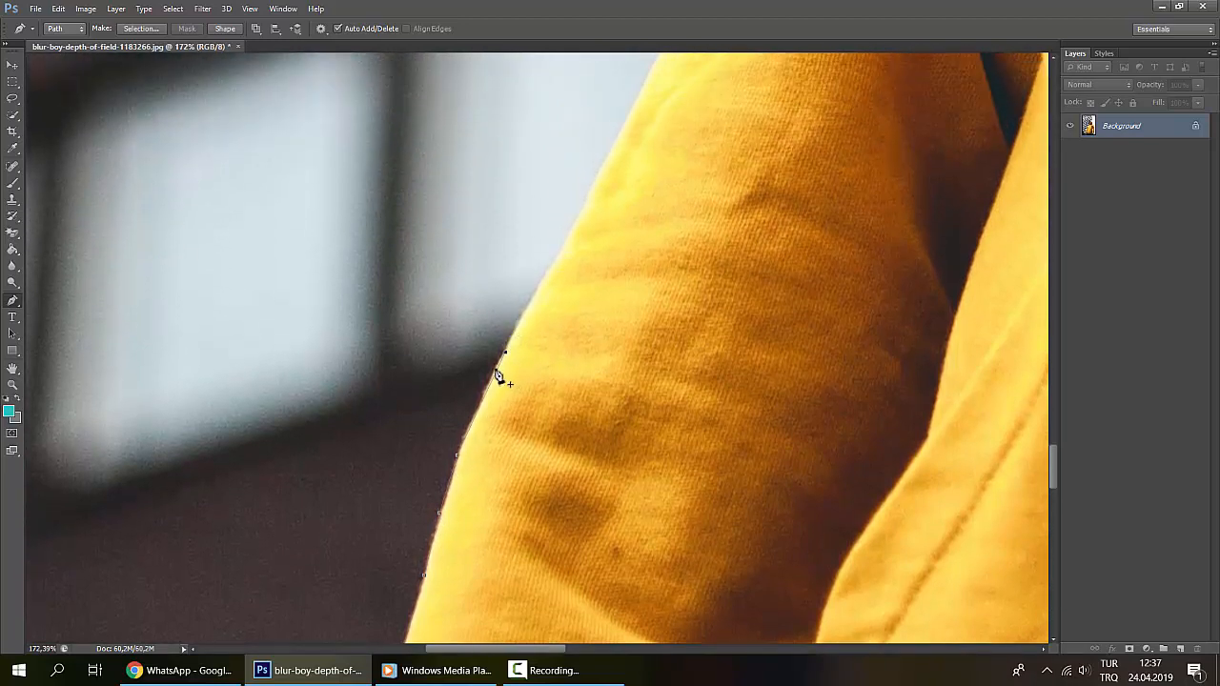
left_click(497, 370)
left_click_drag(497, 368, 496, 366)
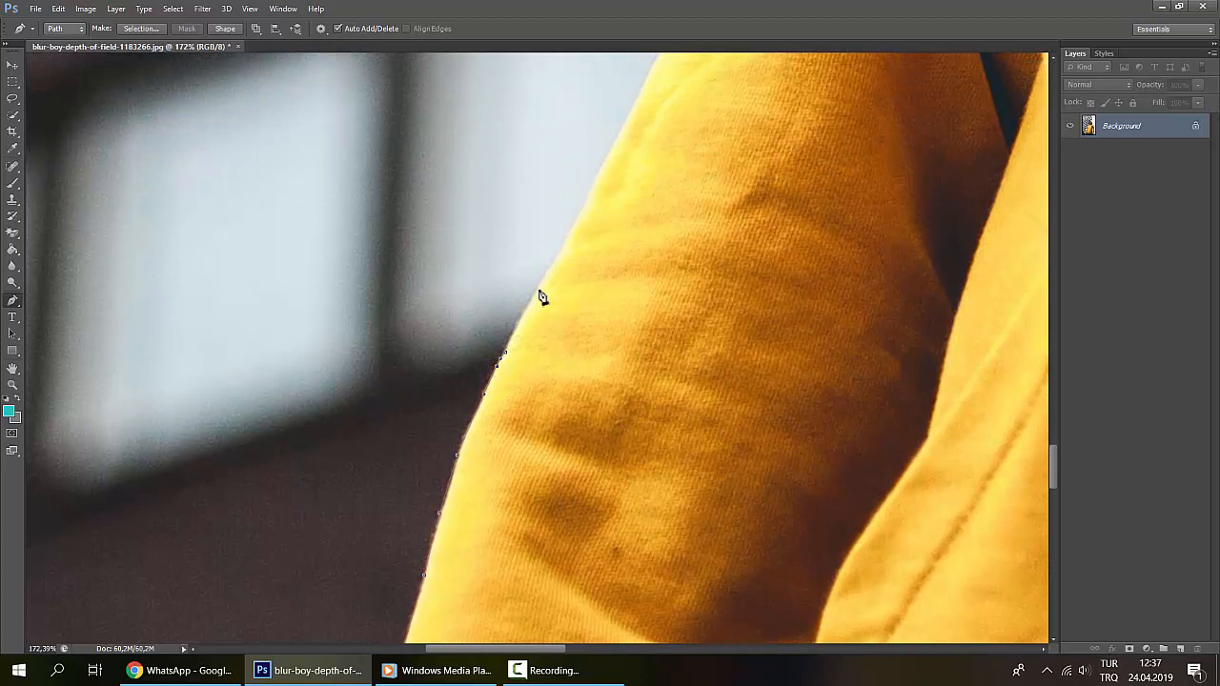
Step: Trace the straight upper-arm edge of the sleeve along the bright window behind it
left_click(571, 235)
scroll(582, 273, "up", 5)
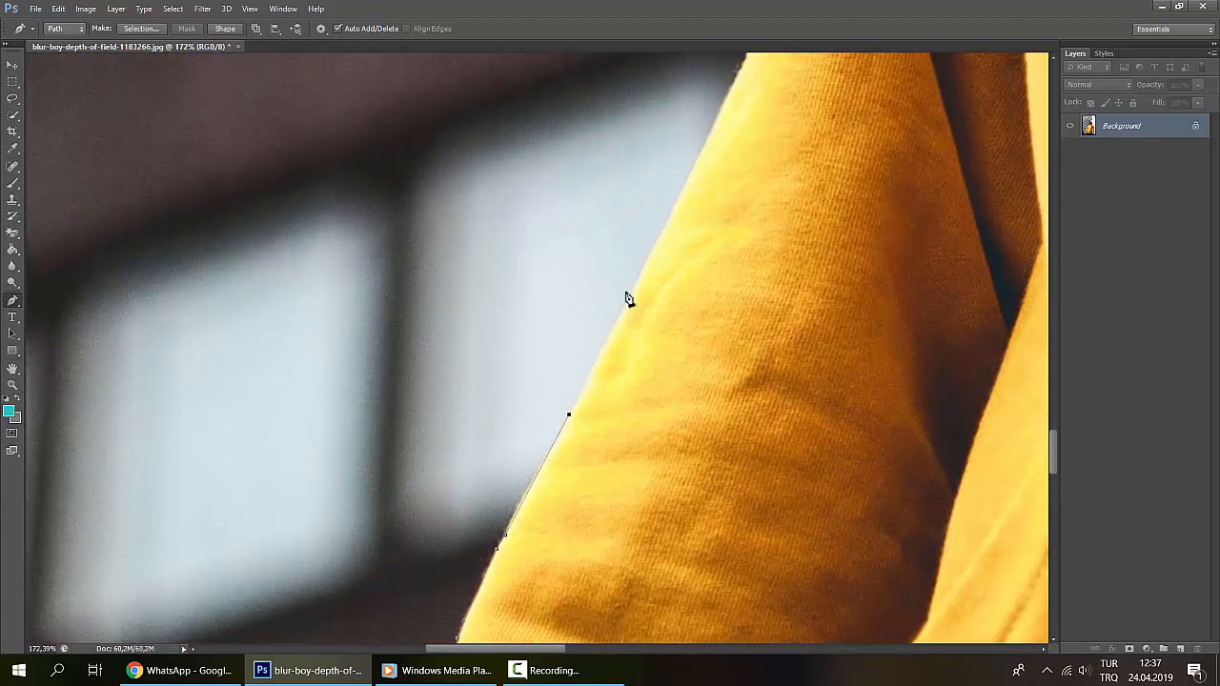
left_click(632, 288)
scroll(667, 290, "up", 2)
scroll(713, 289, "up", 1)
left_click(729, 236)
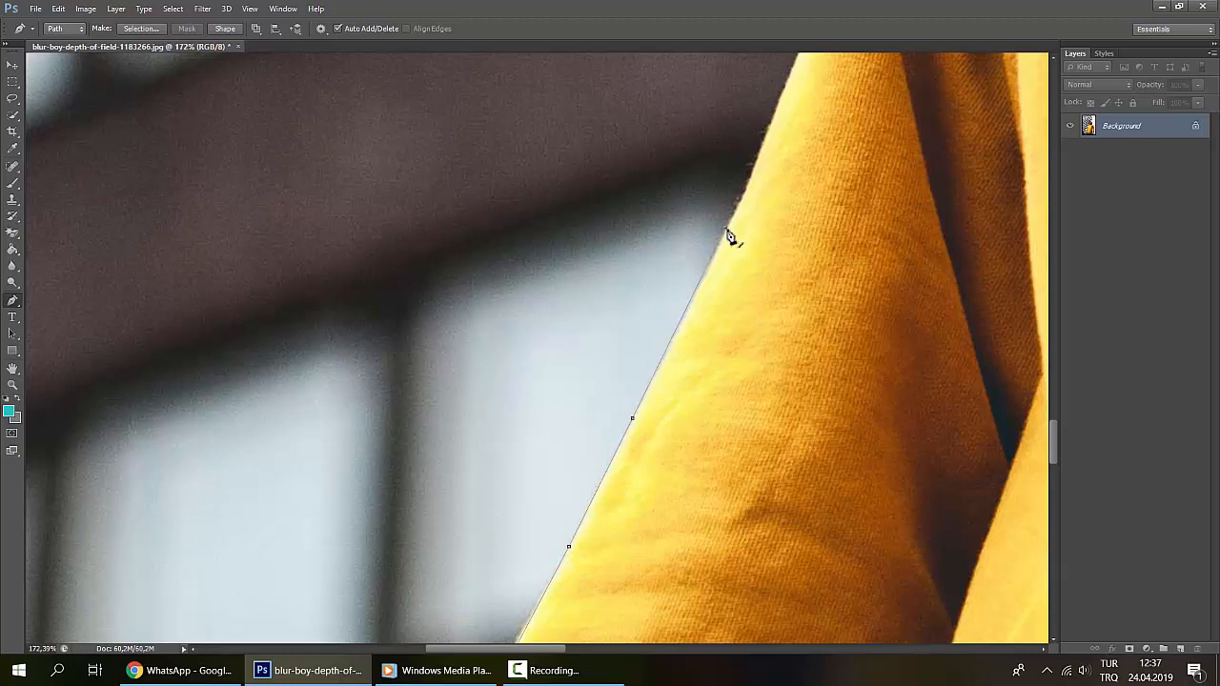
Step: Extend the path up the sleeve edge across the dark beam to the pointed fabric fold
scroll(729, 237, "up", 1)
scroll(750, 287, "up", 1)
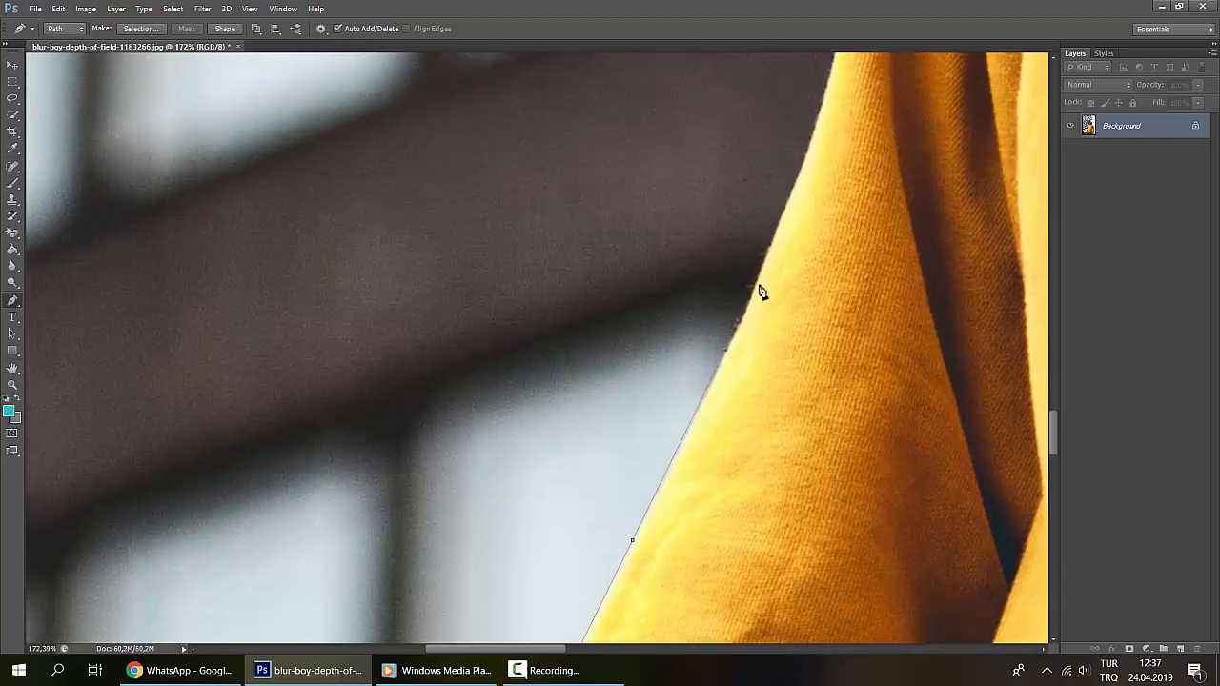
left_click(755, 288)
scroll(768, 315, "up", 2)
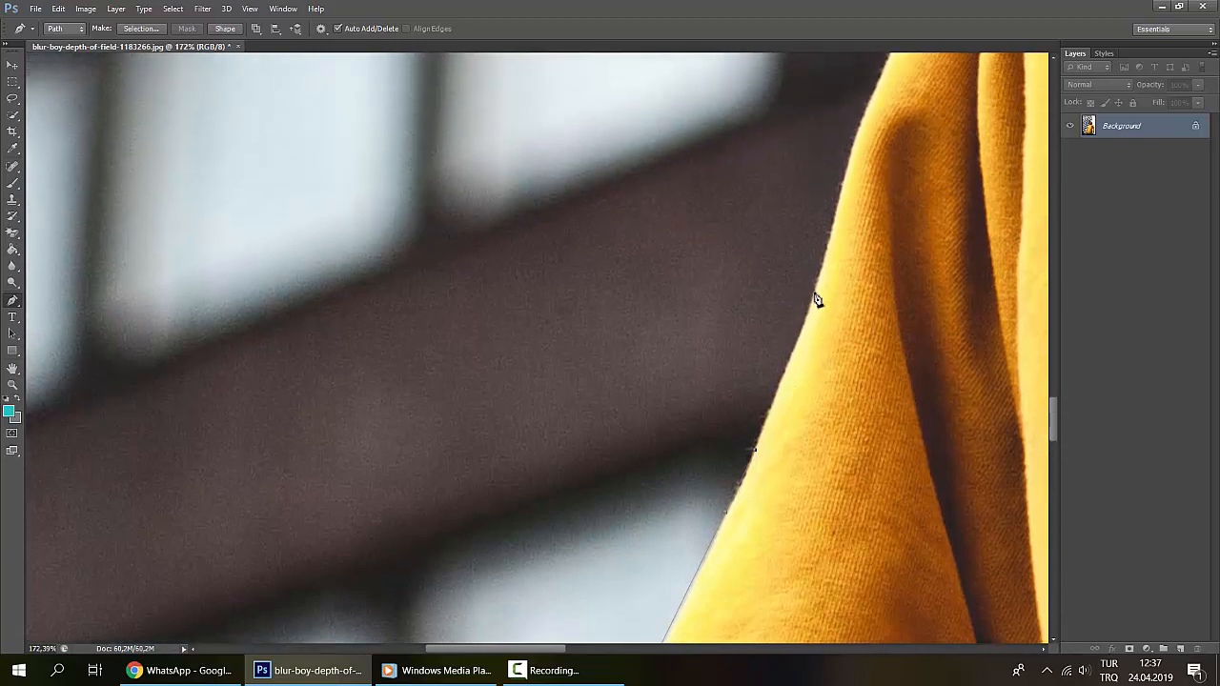
left_click(812, 294)
scroll(842, 316, "up", 1)
left_click(854, 260)
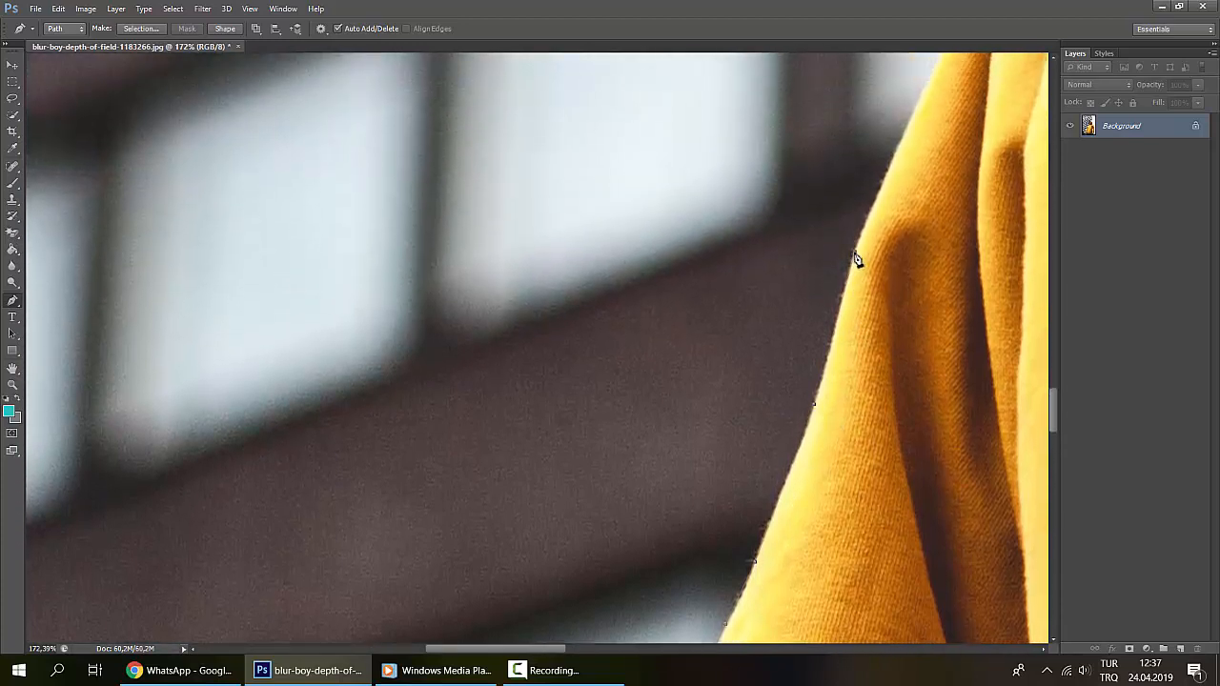
Step: Outline the upper sleeve from the fabric fold to the notch below the shoulder, following the edge's slight curves
scroll(872, 286, "up", 2)
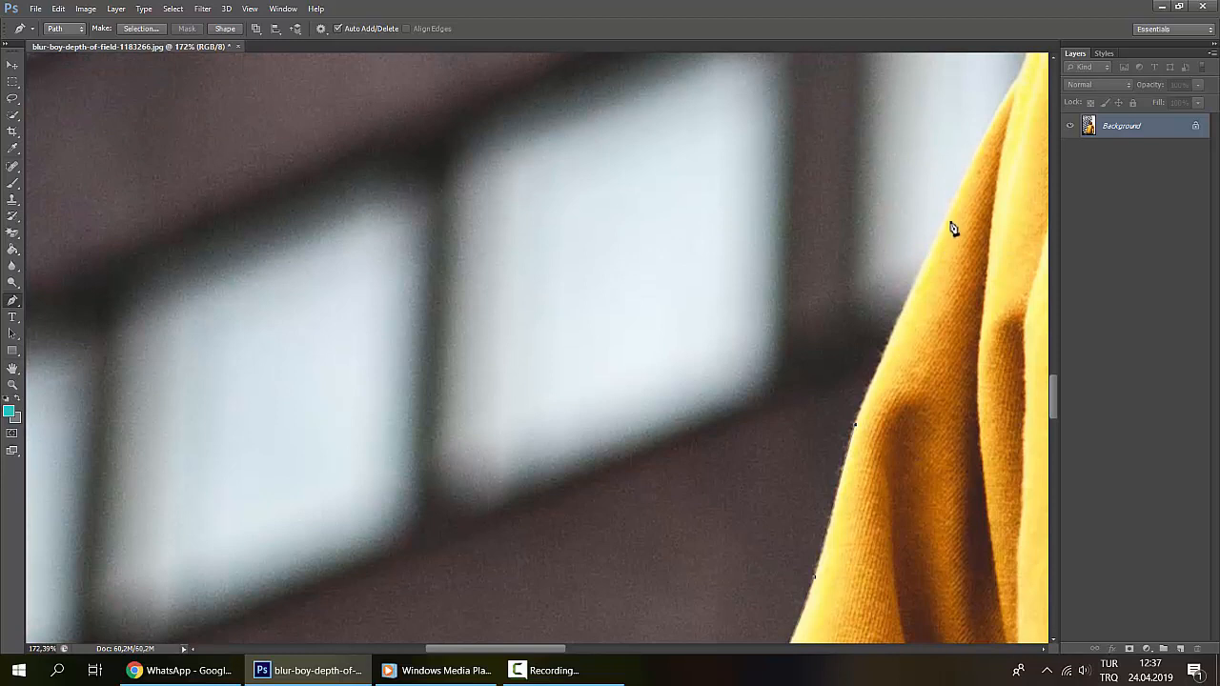
left_click_drag(936, 239, 920, 275)
scroll(975, 307, "up", 5)
scroll(974, 307, "right", 3)
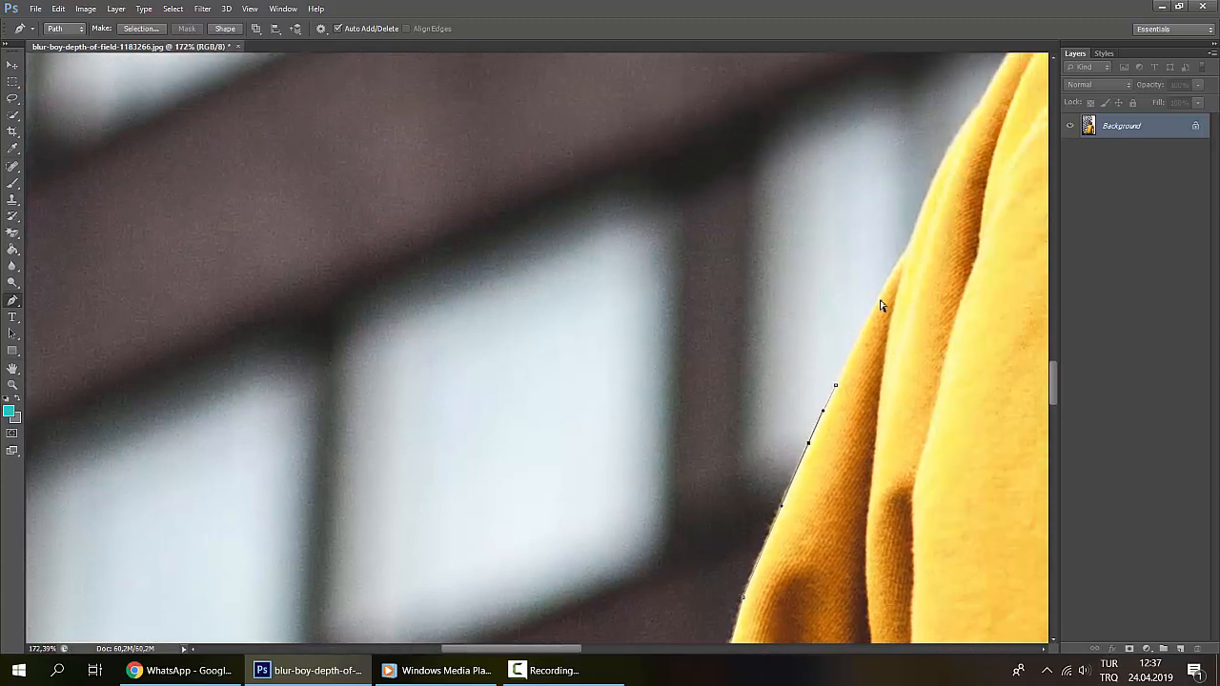
scroll(881, 305, "right", 5)
scroll(877, 315, "up", 1)
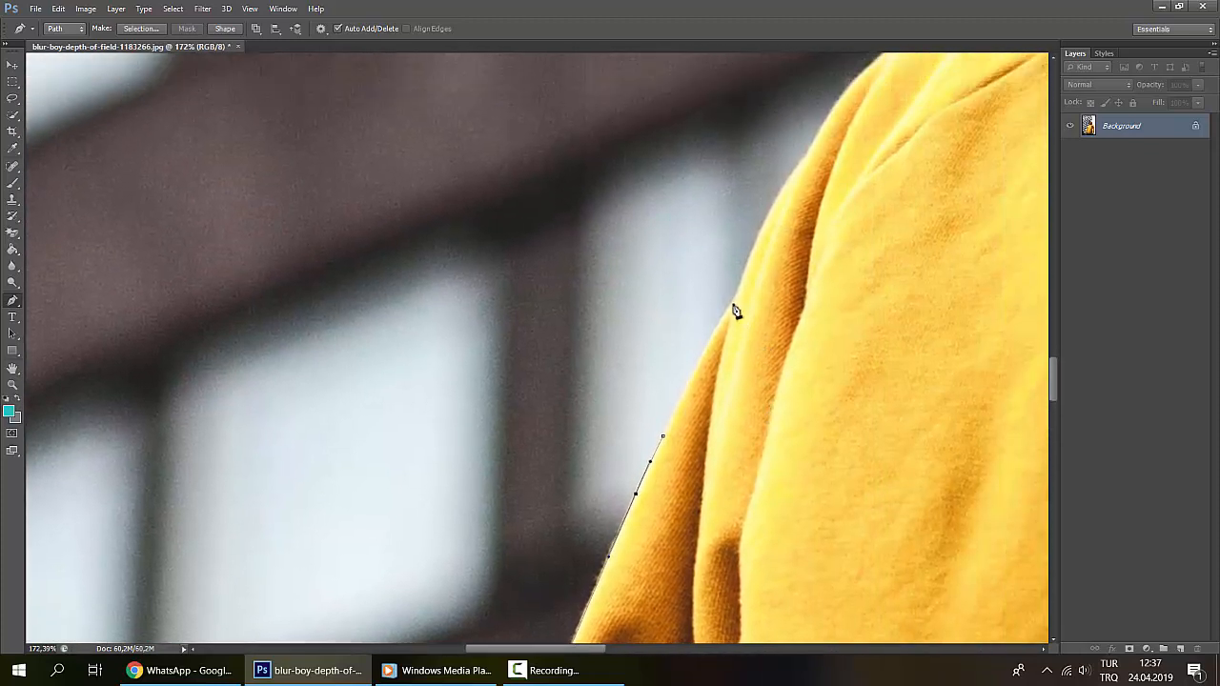
left_click(734, 302)
left_click(709, 345)
Step: Curve the path around the rounded outer shoulder of the hoodie
scroll(756, 378, "up", 4)
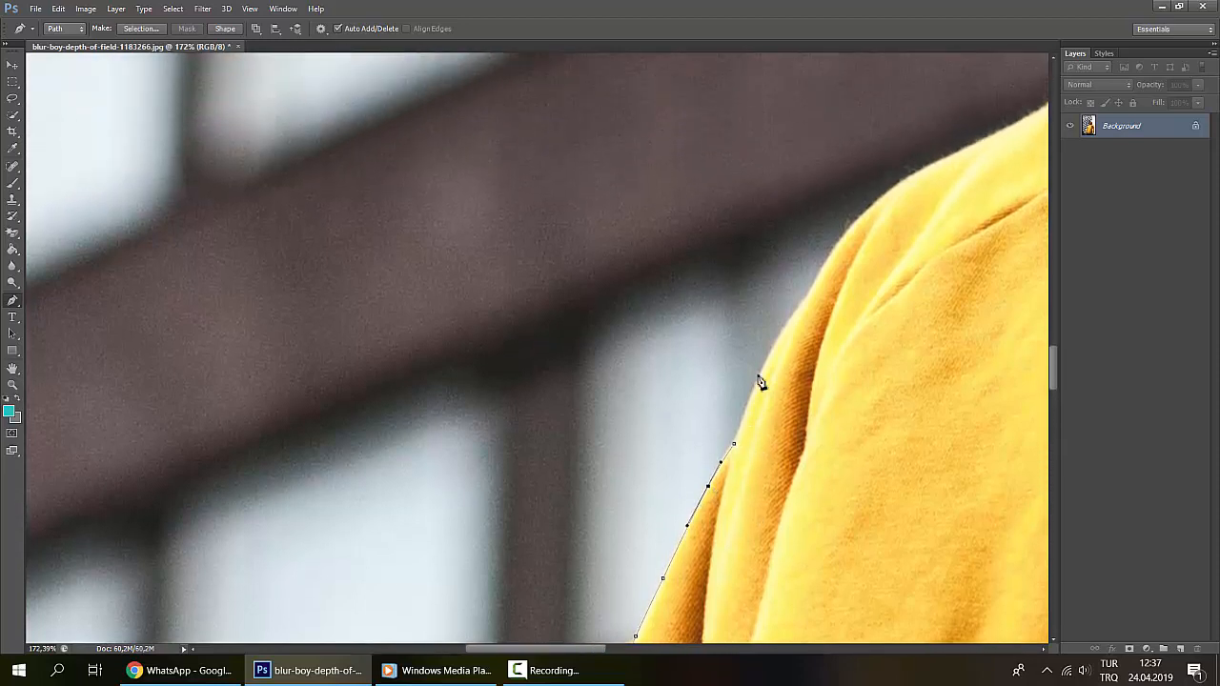
left_click(806, 297)
left_click_drag(774, 367, 766, 360)
scroll(871, 359, "up", 3)
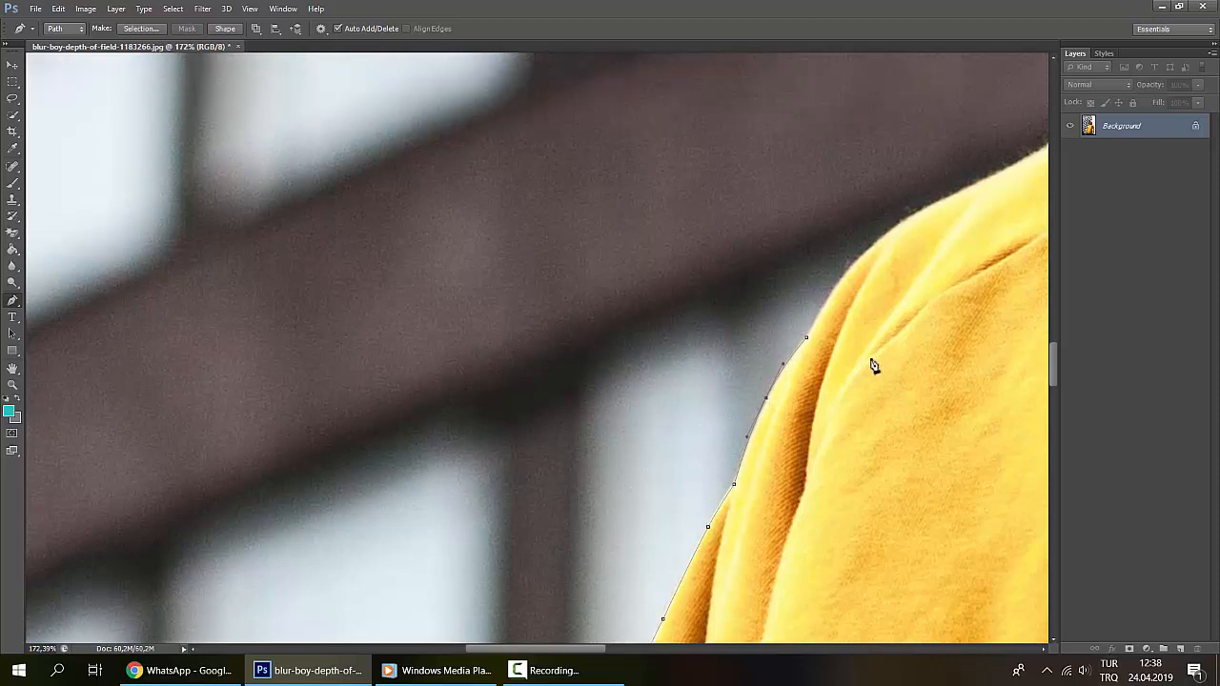
left_click(903, 301)
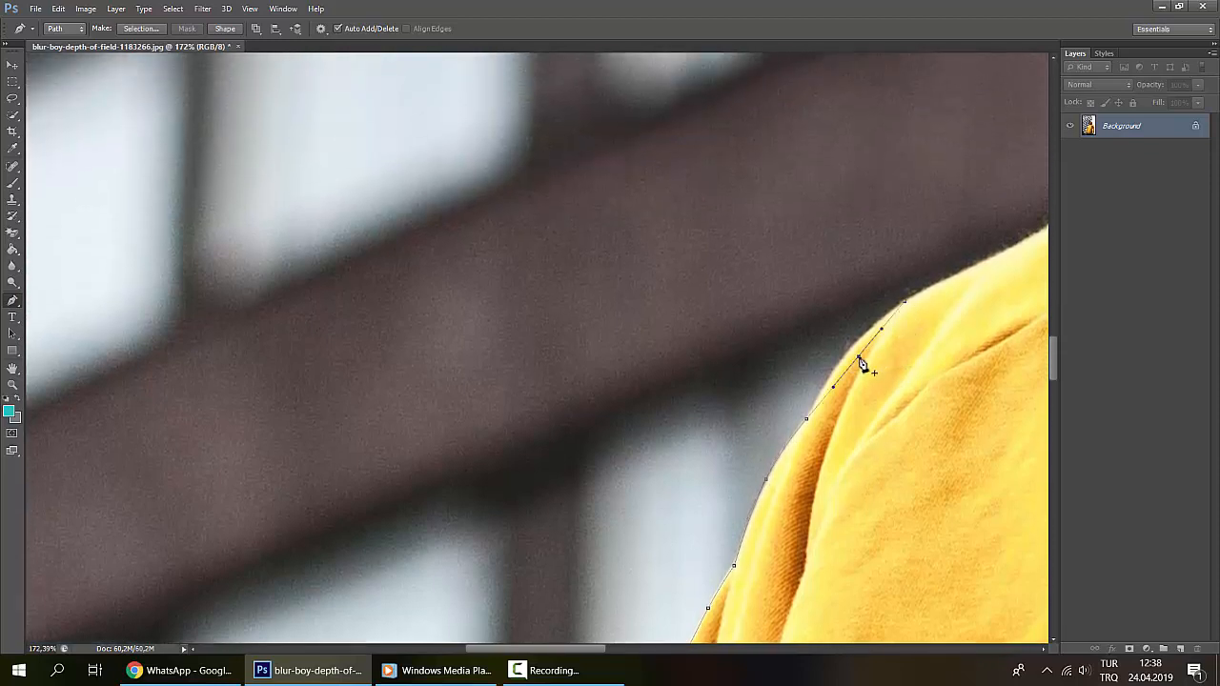
left_click_drag(863, 356, 851, 354)
scroll(851, 353, "right", 5)
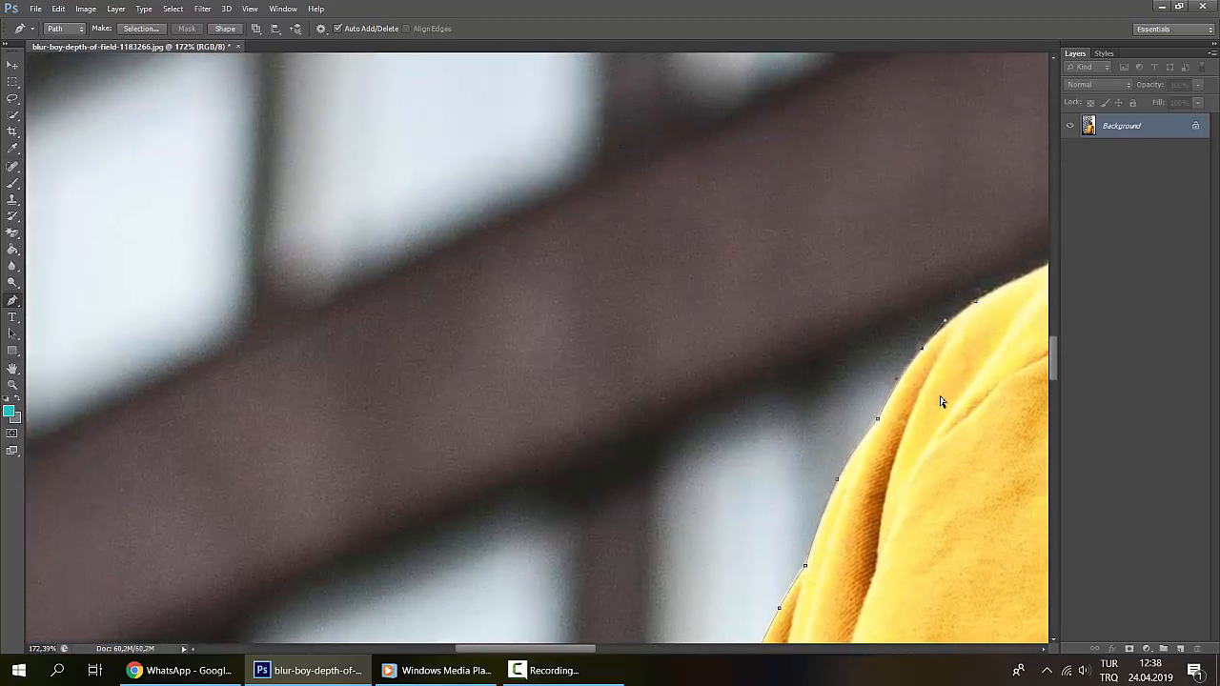
scroll(767, 422, "right", 3)
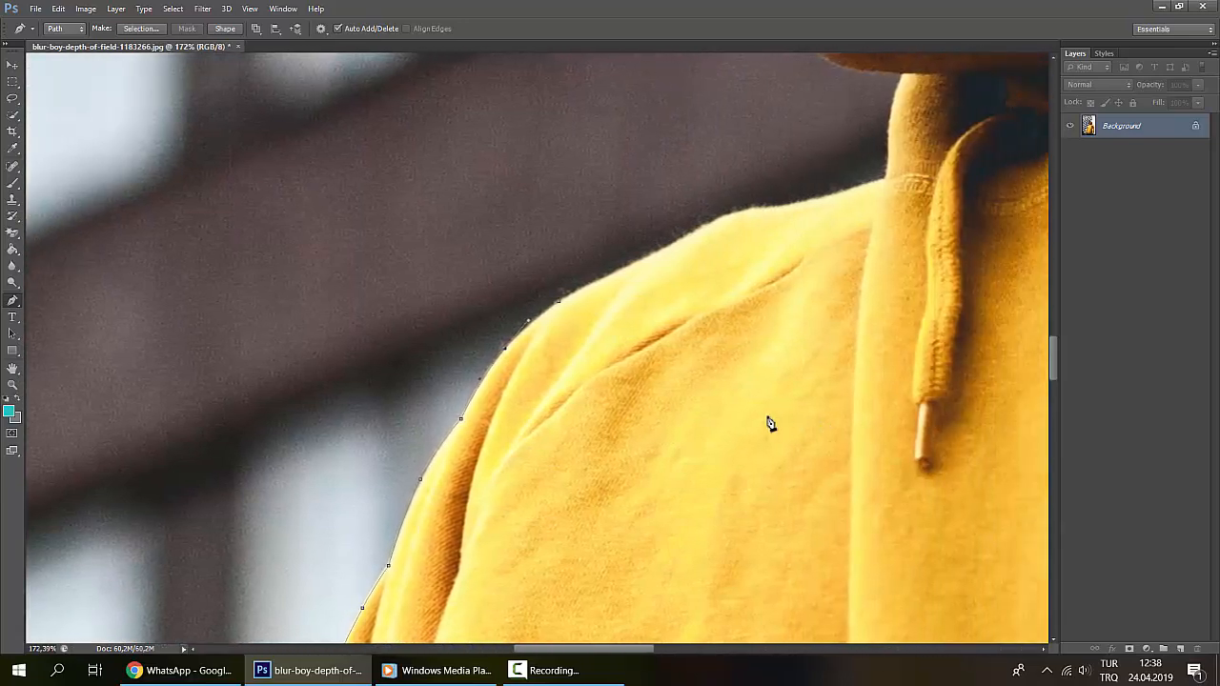
Step: Trace the top of the shoulder to the base of the collar, bending the path to match the fabric
scroll(768, 423, "up", 3)
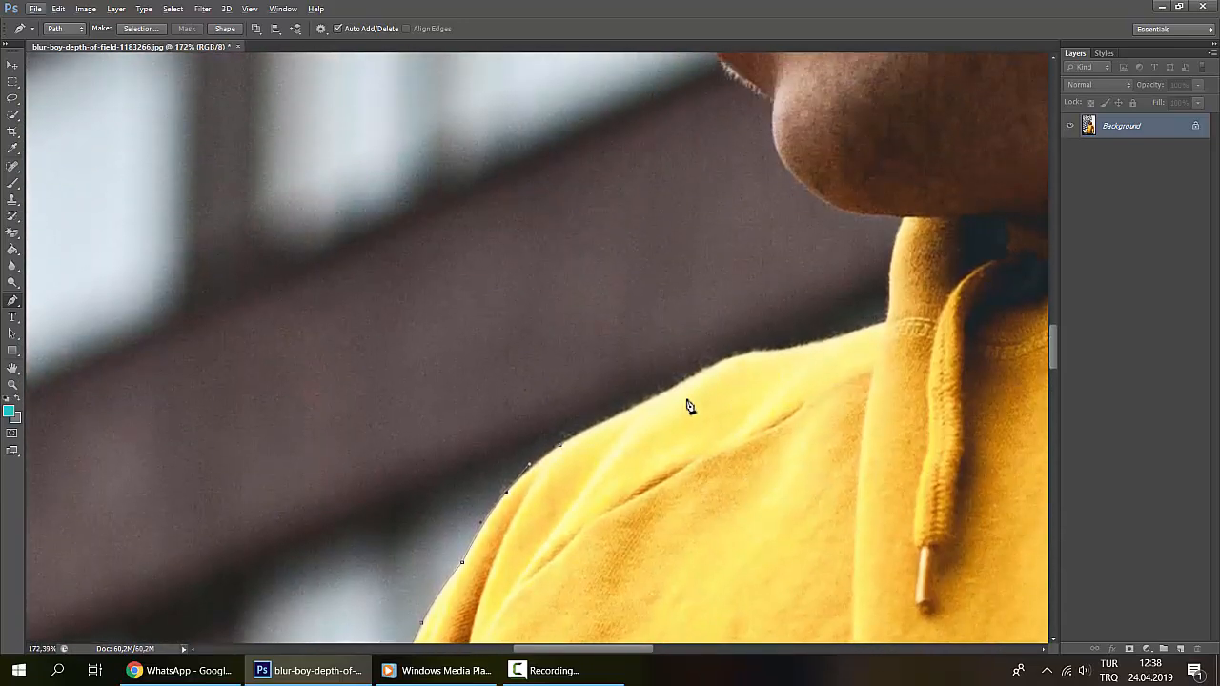
left_click(686, 379)
left_click(588, 428)
left_click_drag(588, 436, 584, 433)
left_click(731, 363)
left_click_drag(731, 363, 741, 354)
left_click(886, 321)
Step: Extend the path up the collar's outer edge to the underside of the chin
scroll(888, 348, "up", 3)
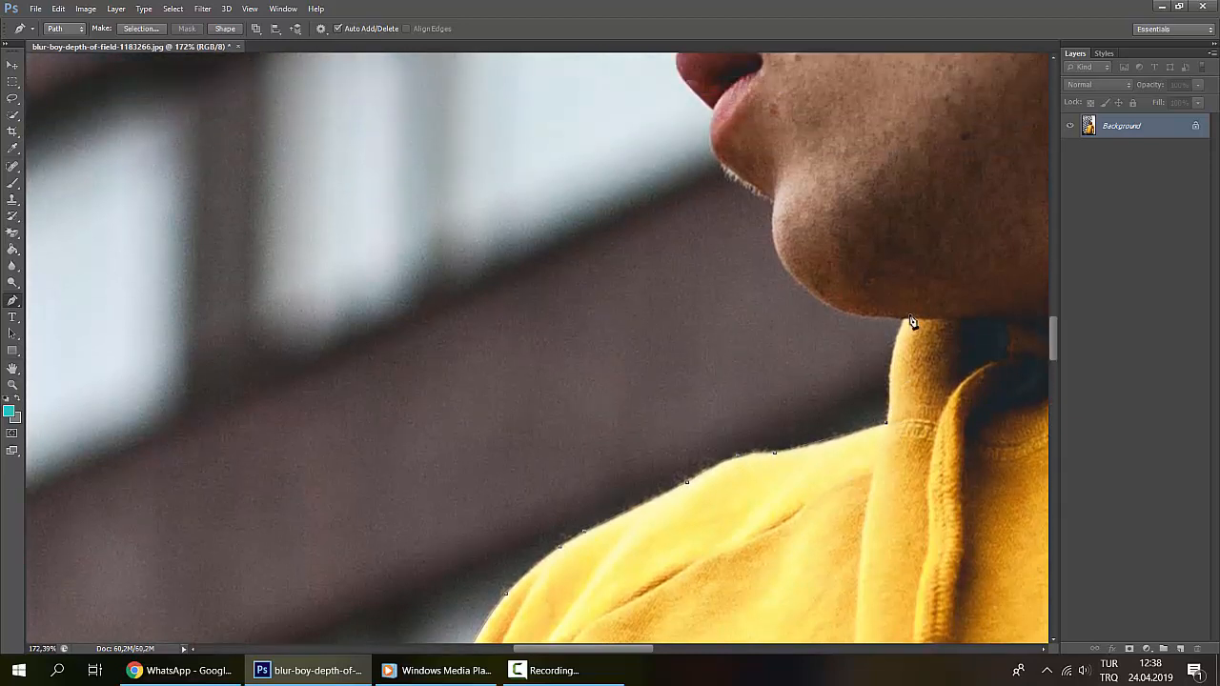
left_click(903, 320)
left_click(894, 358)
Step: Trace the boundary between the jaw and the collar opening across to the hood's inner edge
scroll(895, 359, "right", 5)
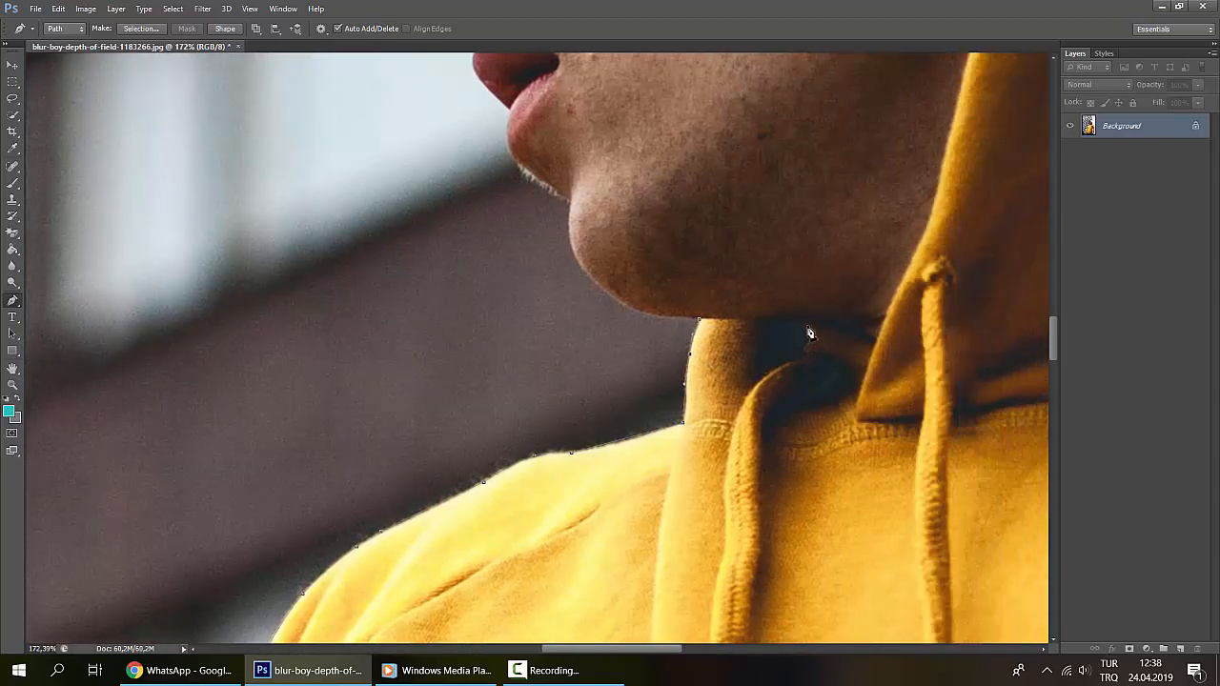
left_click(808, 323)
left_click_drag(779, 321, 780, 319)
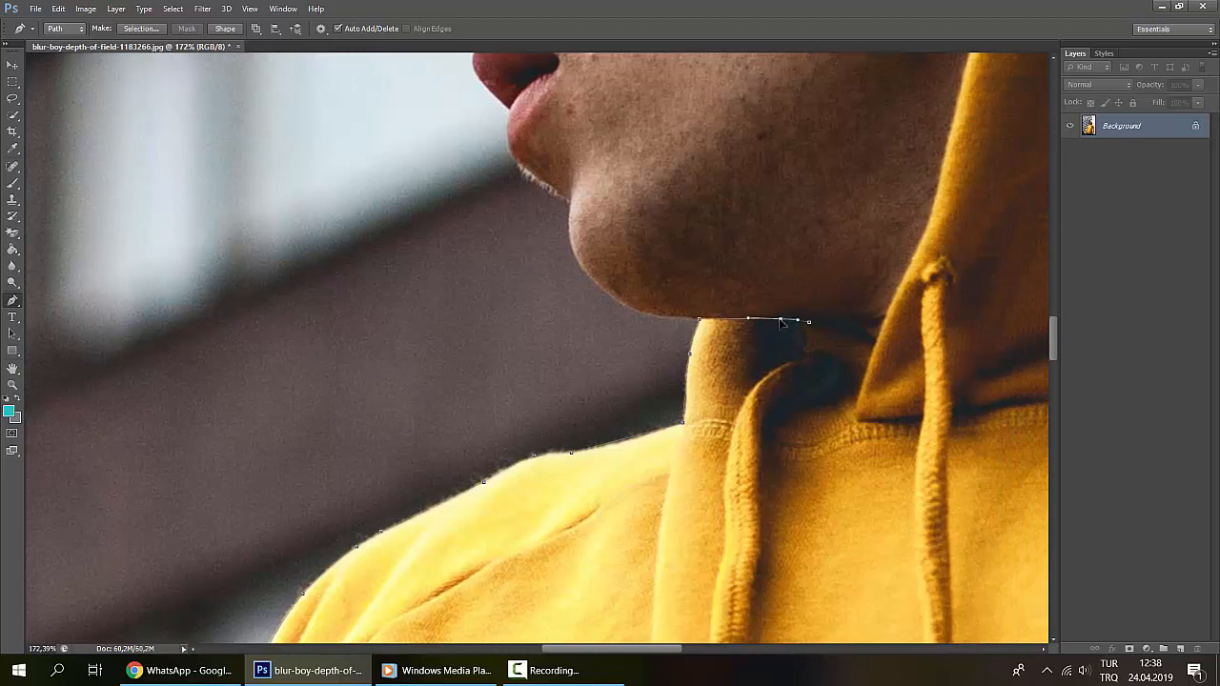
left_click(861, 339)
scroll(878, 353, "up", 3)
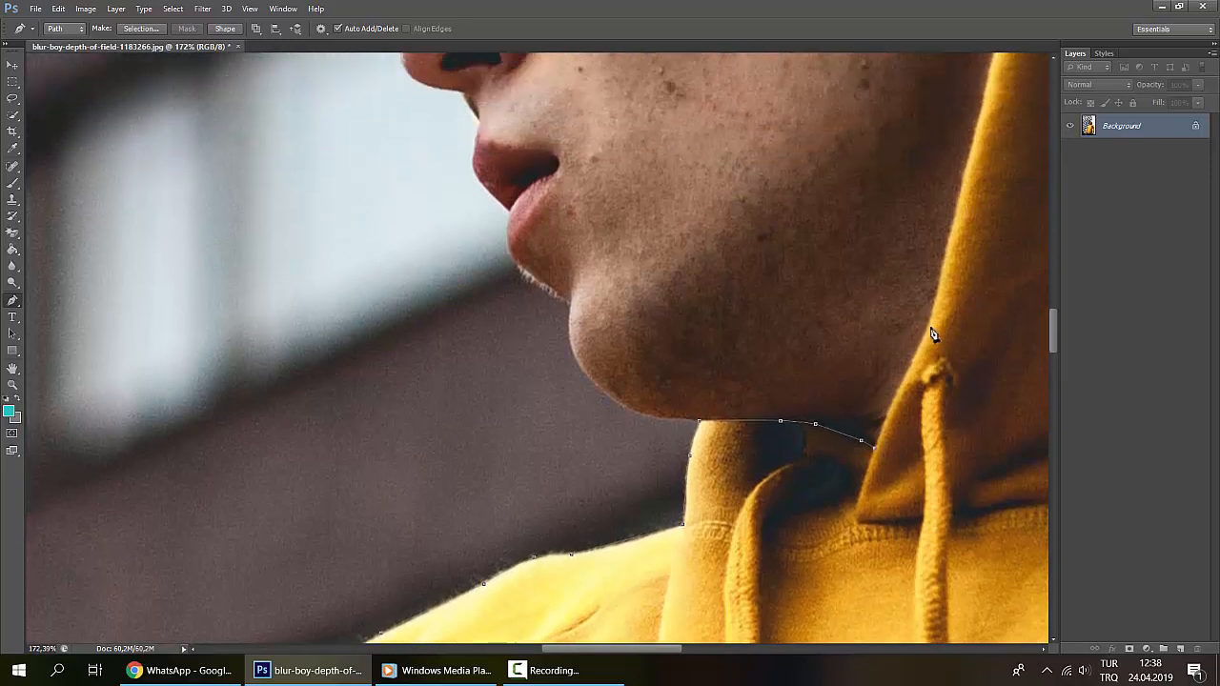
Step: Trace the hood's inner edge alongside the jaw and cheek up to the earlobe, curving the path to match
left_click_drag(912, 360, 894, 398)
scroll(895, 401, "up", 5)
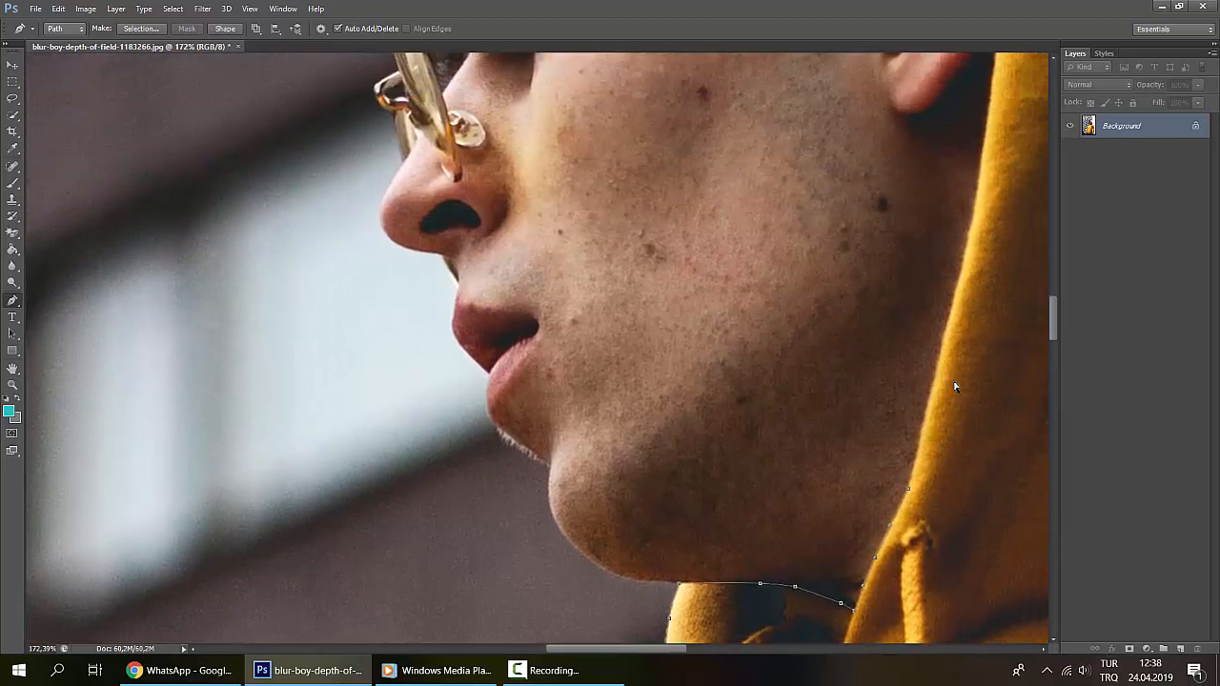
scroll(956, 386, "right", 2)
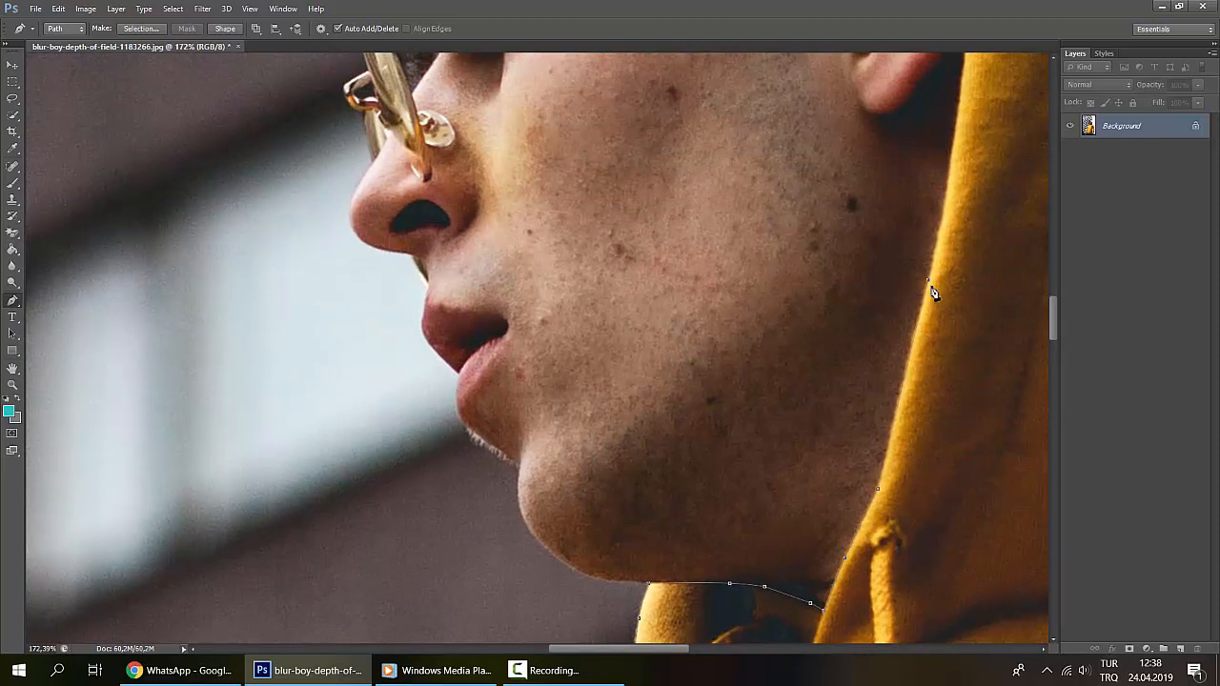
scroll(929, 355, "up", 7)
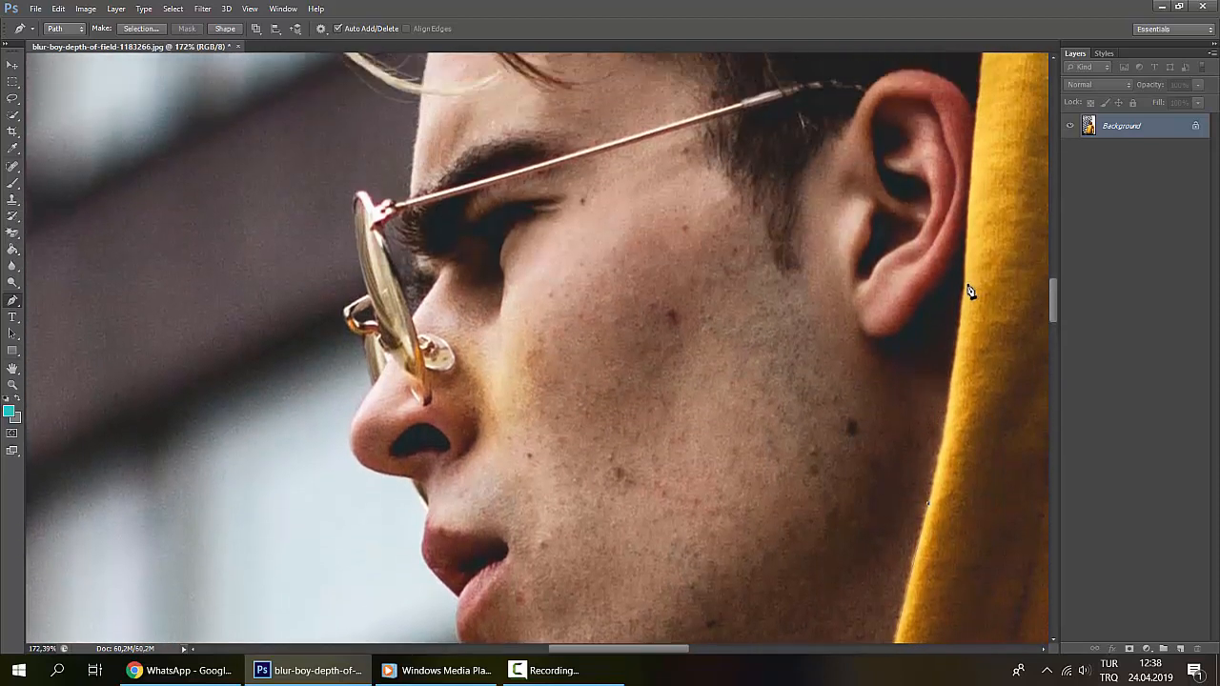
left_click_drag(958, 324, 952, 374)
Step: Extend the path along the hood's inner edge past the ear and up beside the hair
scroll(953, 375, "up", 5)
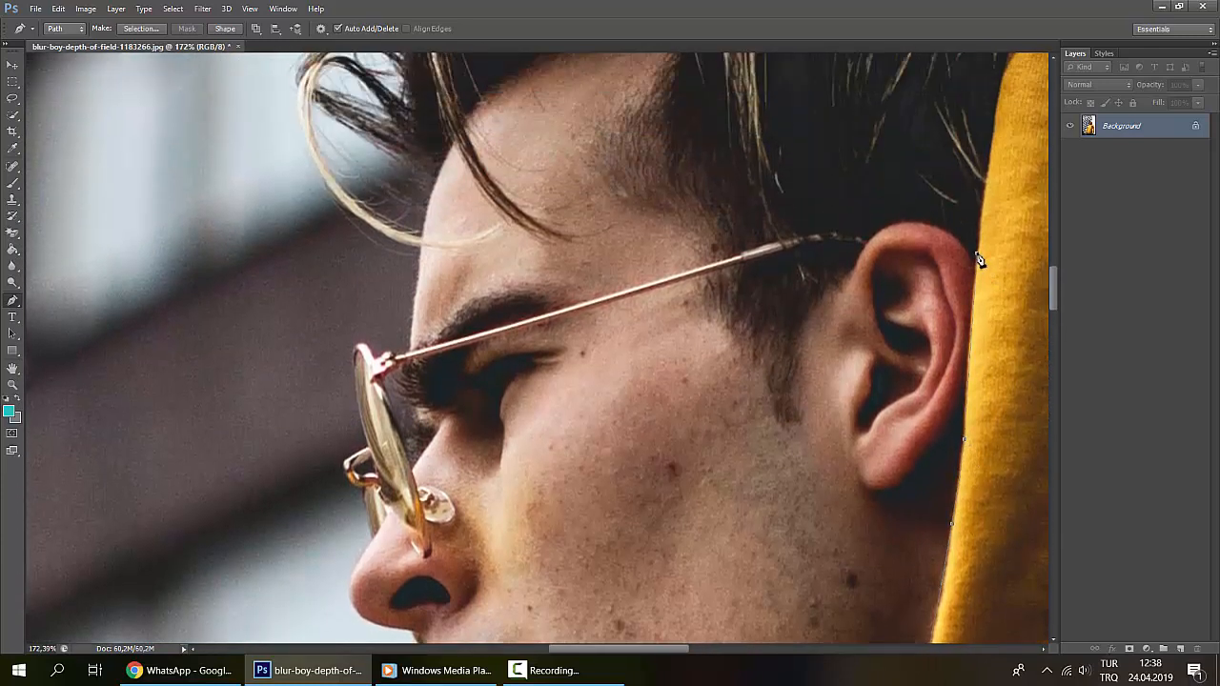
scroll(991, 324, "up", 5)
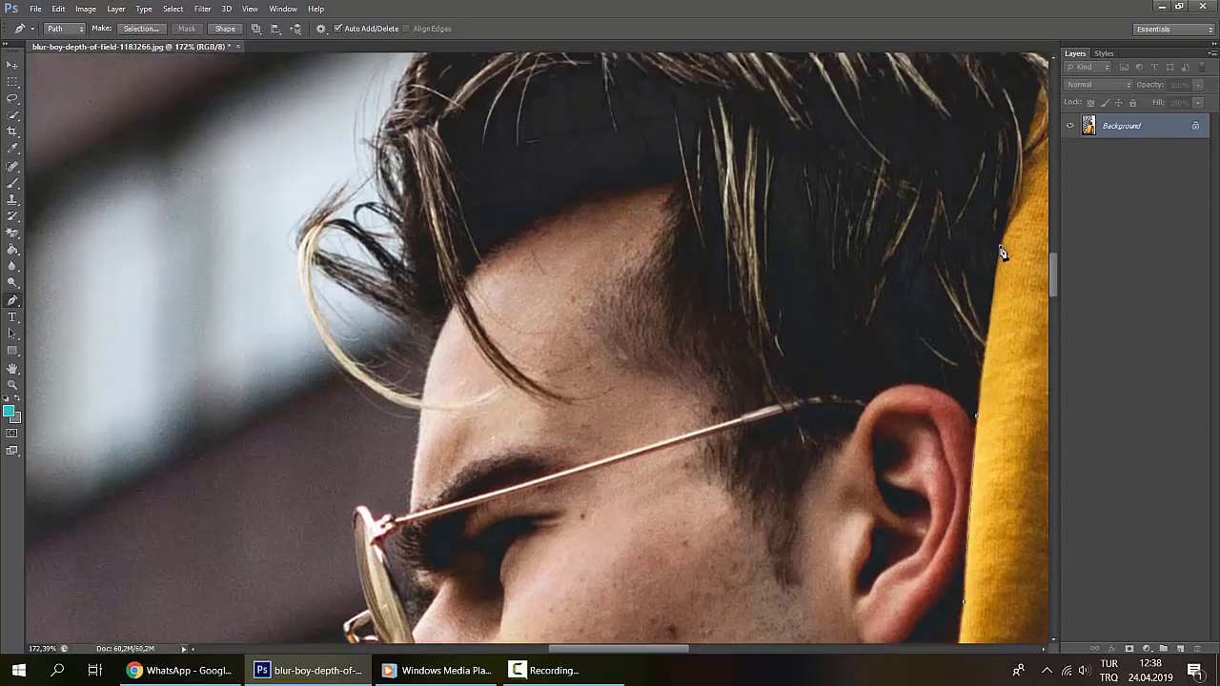
scroll(1010, 334, "up", 3)
scroll(1010, 334, "right", 2)
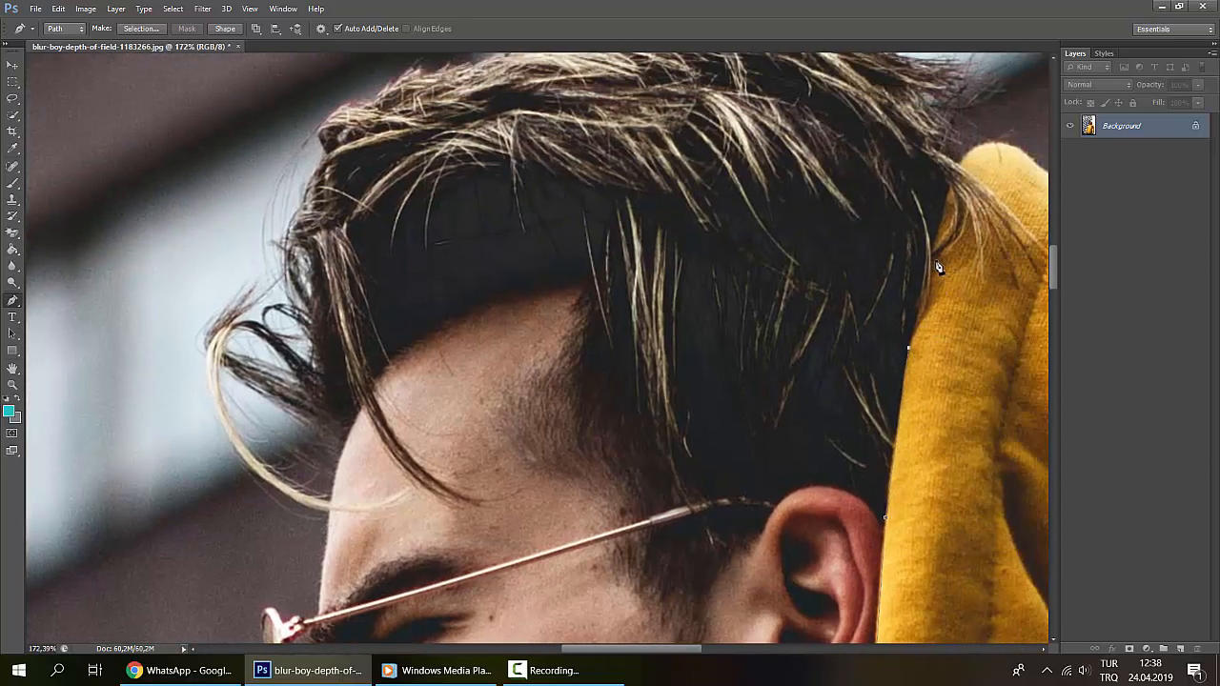
left_click(933, 257)
scroll(937, 275, "up", 2)
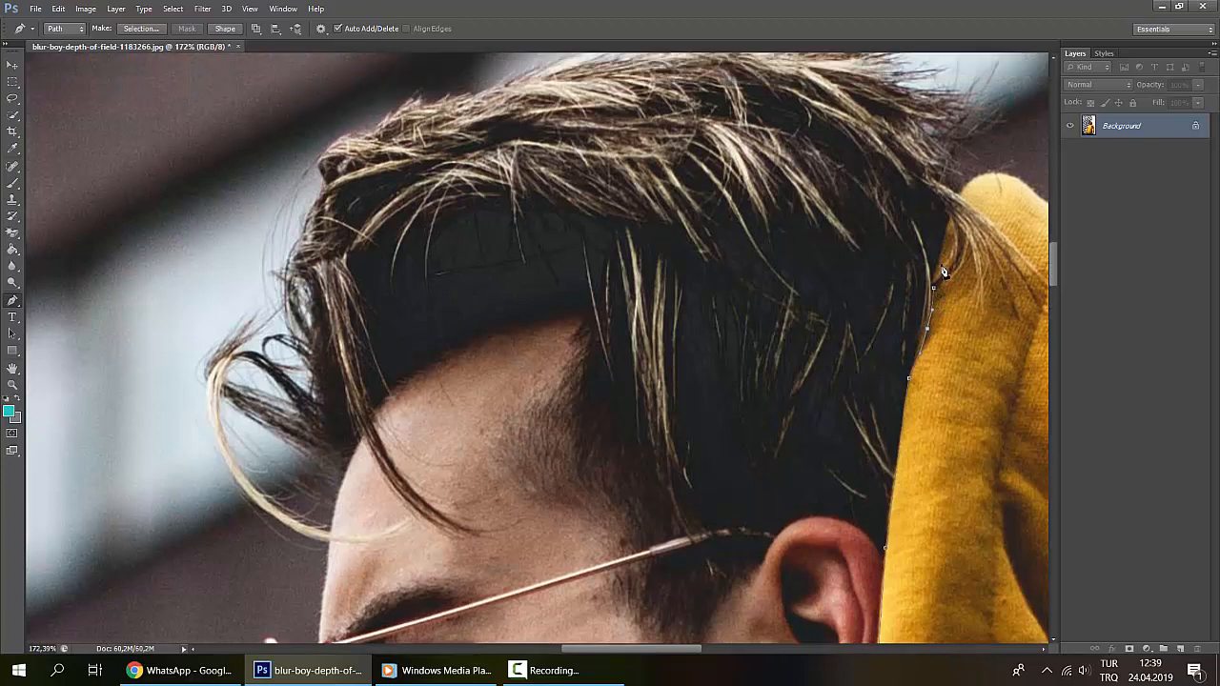
Step: Route the path around the hair strands overlapping the hood's front edge and up to the hood's peak
scroll(953, 324, "right", 2)
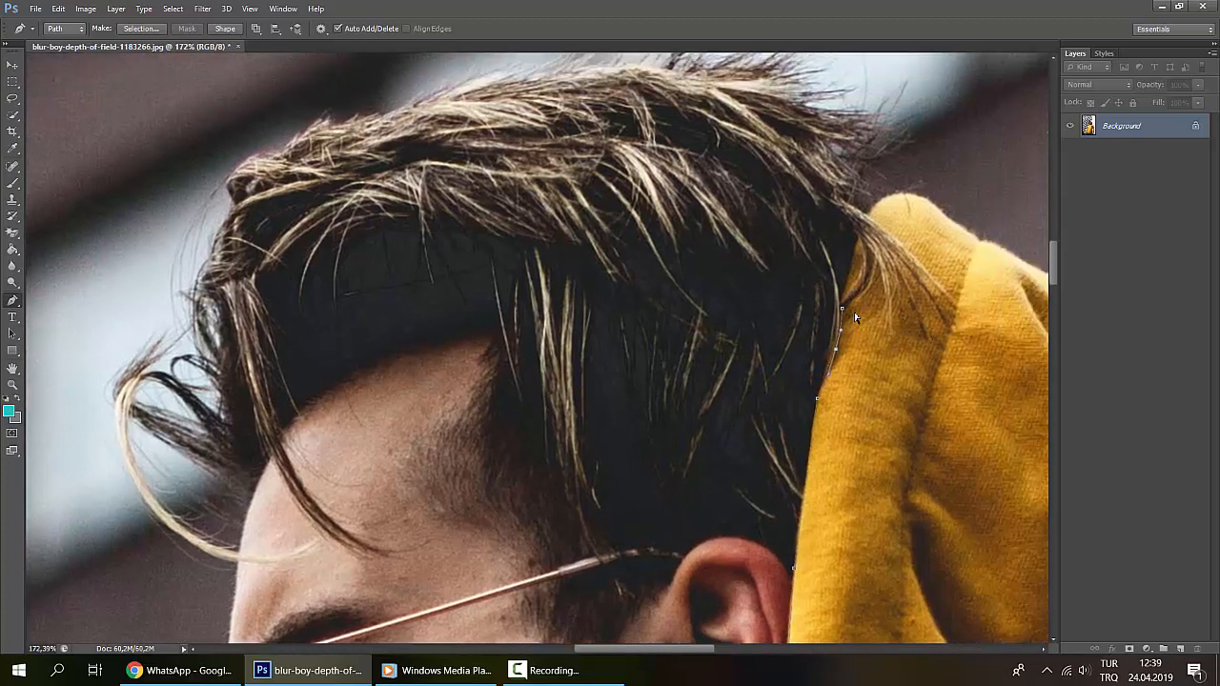
scroll(854, 317, "up", 4)
scroll(855, 317, "right", 1)
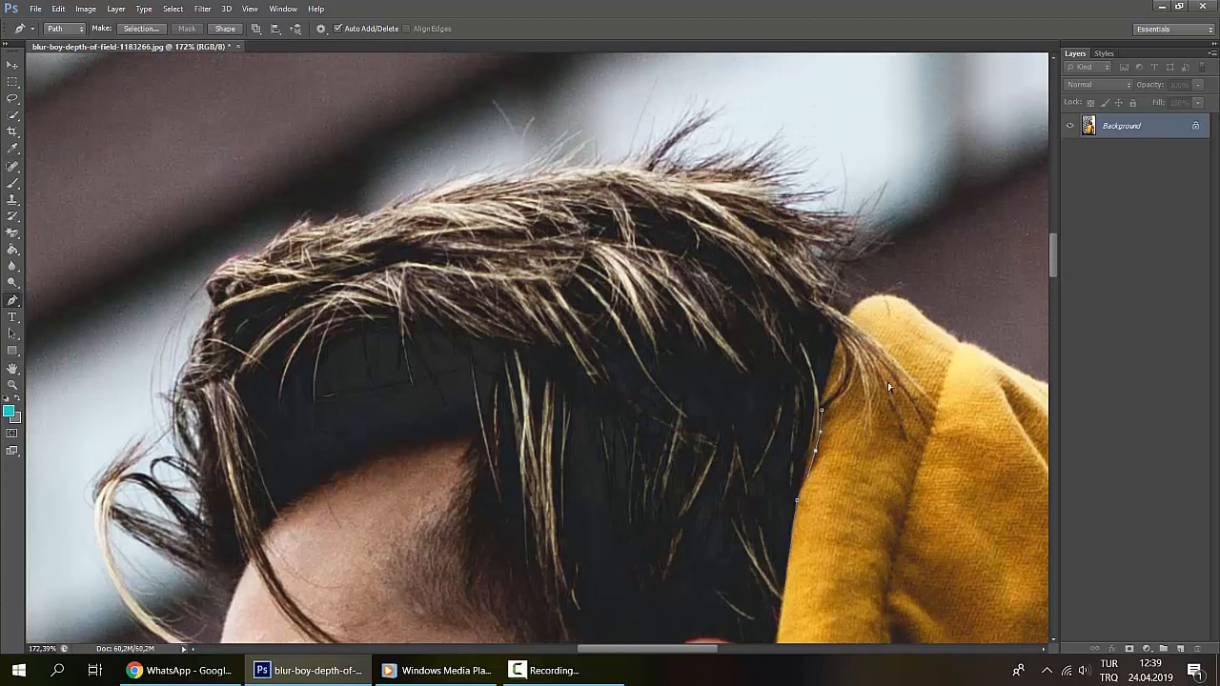
scroll(888, 387, "right", 3)
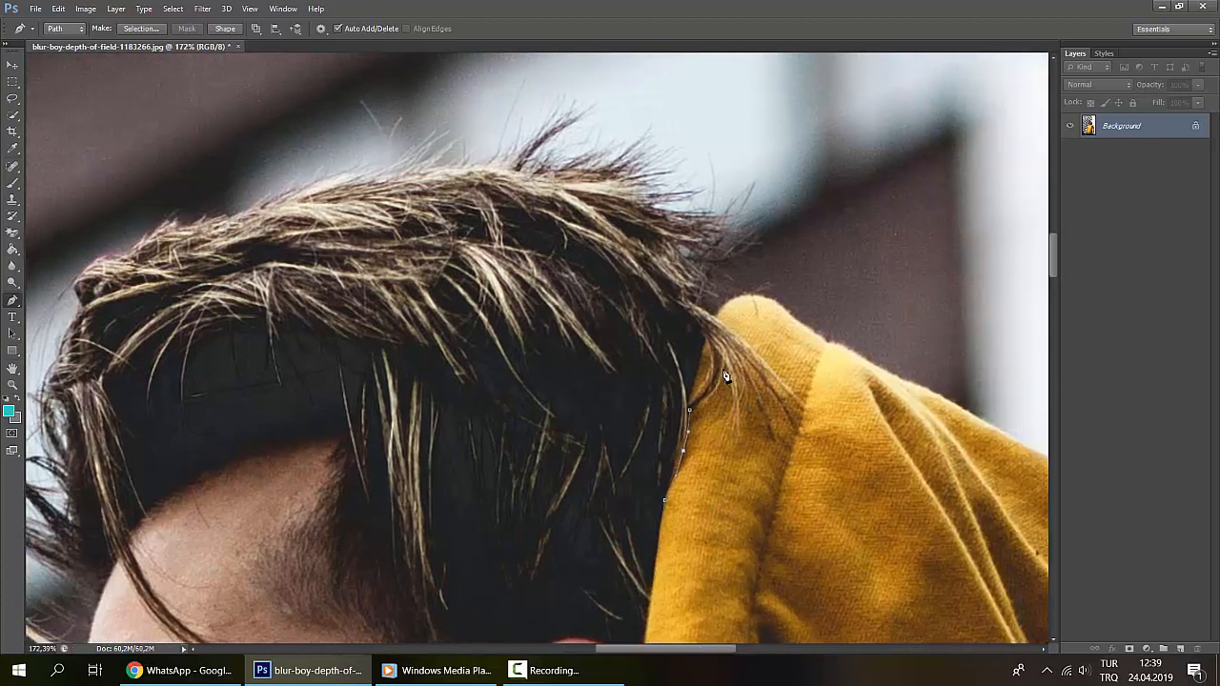
left_click_drag(725, 363, 732, 404)
left_click_drag(747, 378, 777, 443)
left_click_drag(761, 363, 712, 313)
left_click_drag(756, 298, 739, 302)
Step: Trace the hood's upper outer edge from past the seam down the slope toward the back of the head
scroll(827, 353, "right", 3)
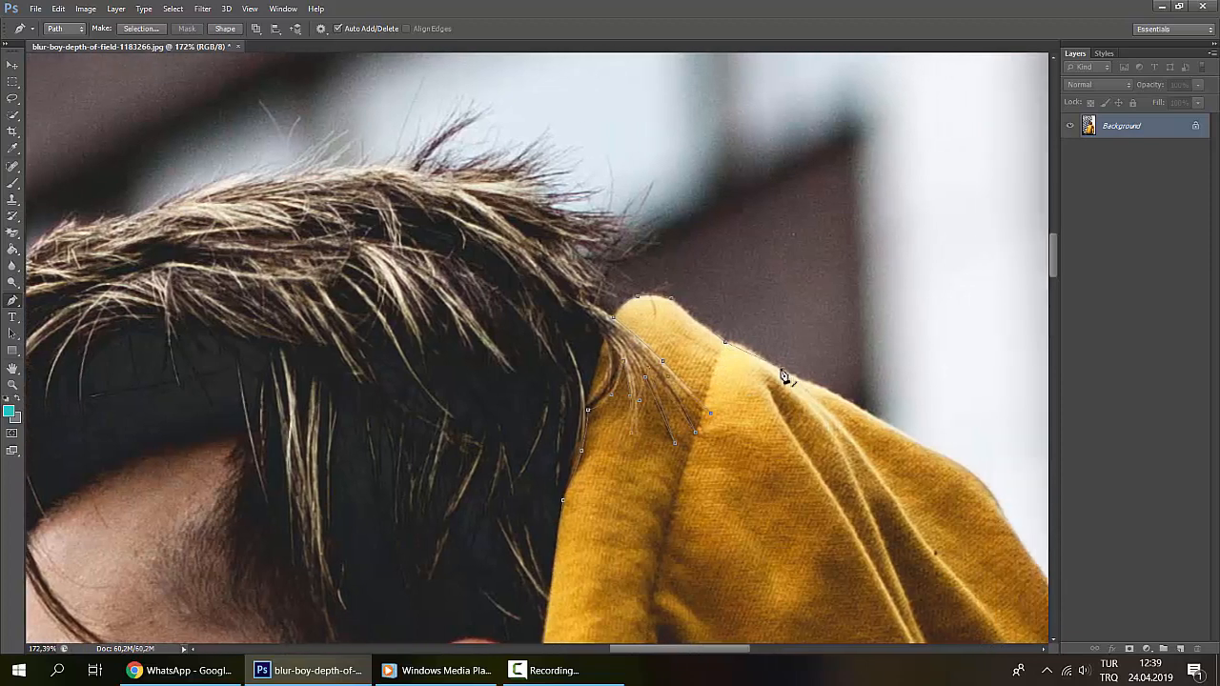
left_click(783, 368)
scroll(912, 531, "right", 1)
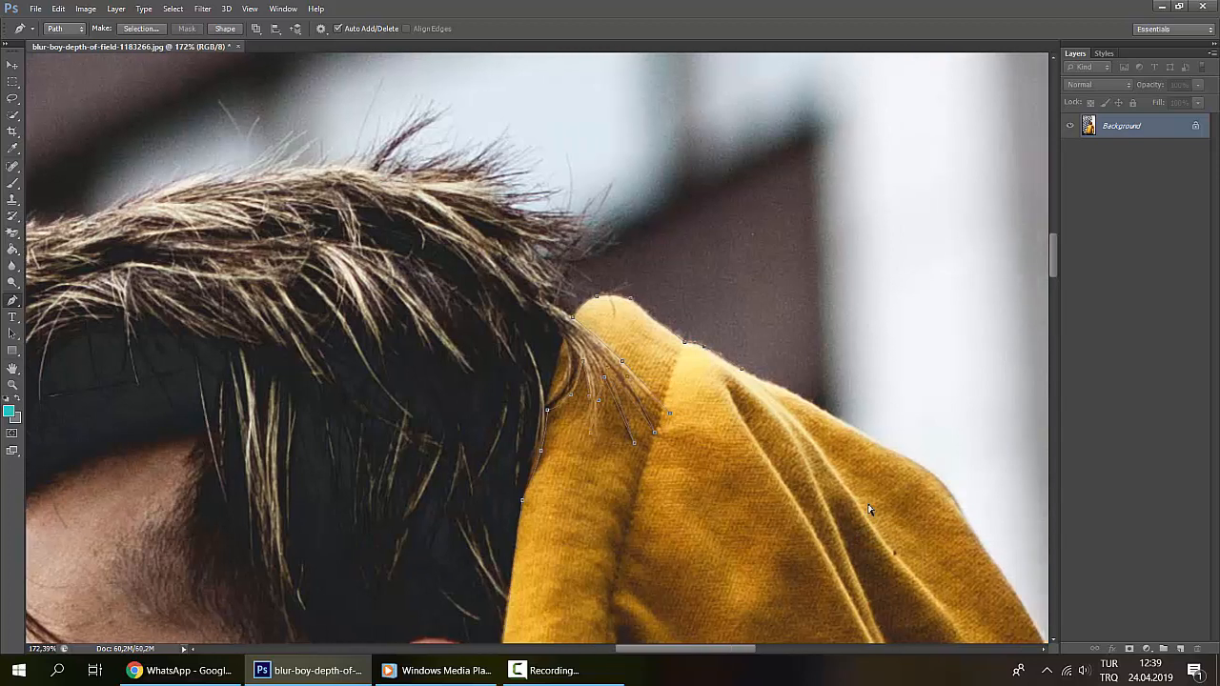
left_click(809, 402)
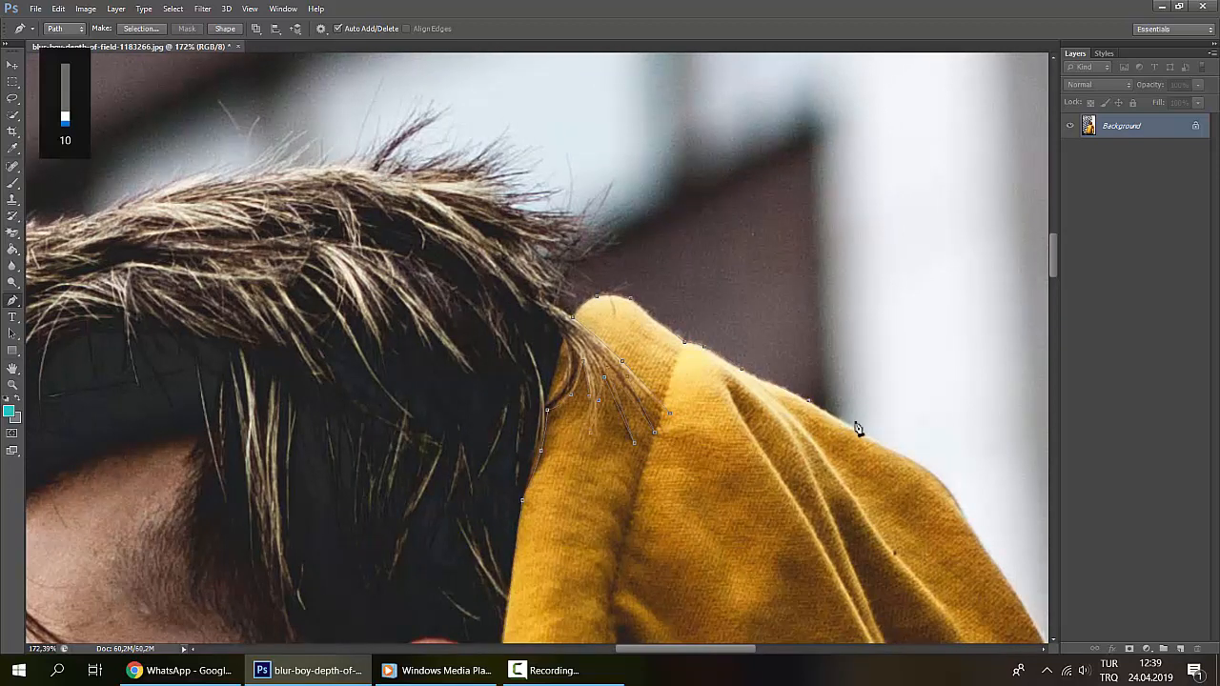
left_click(919, 465)
scroll(914, 471, "right", 3)
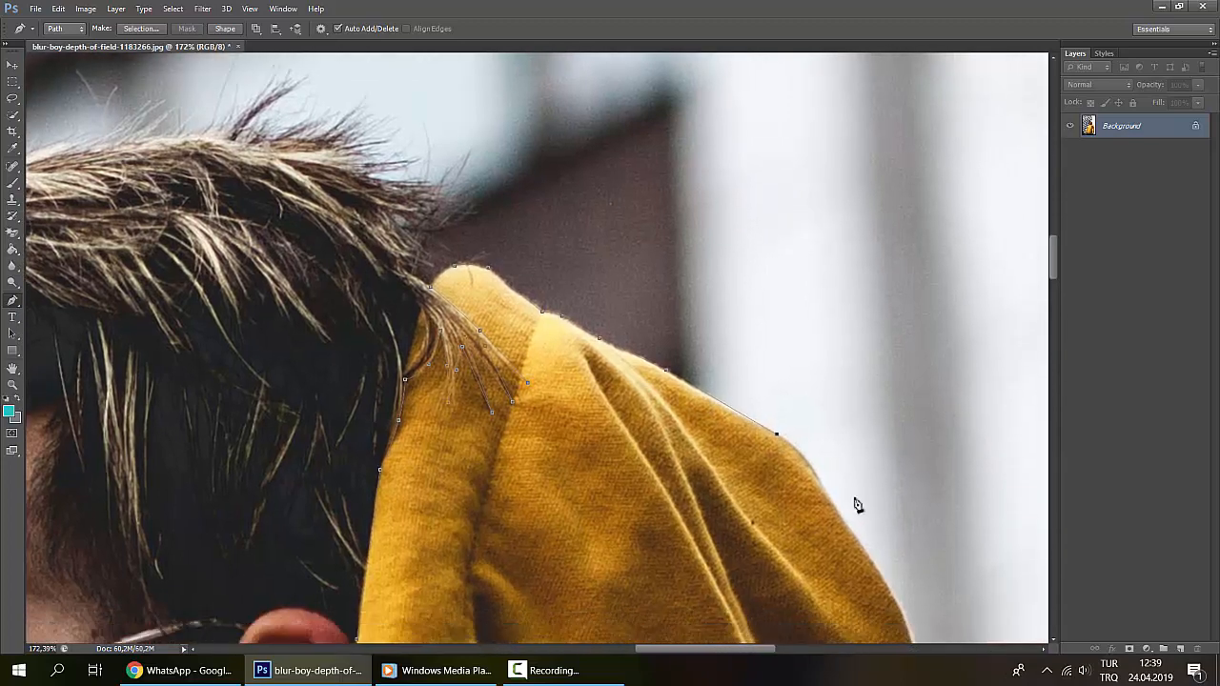
Step: Continue the path around the rounded back of the hood and down its rear edge, bending segments to fit
left_click(820, 484)
scroll(899, 539, "down", 3)
left_click(905, 520)
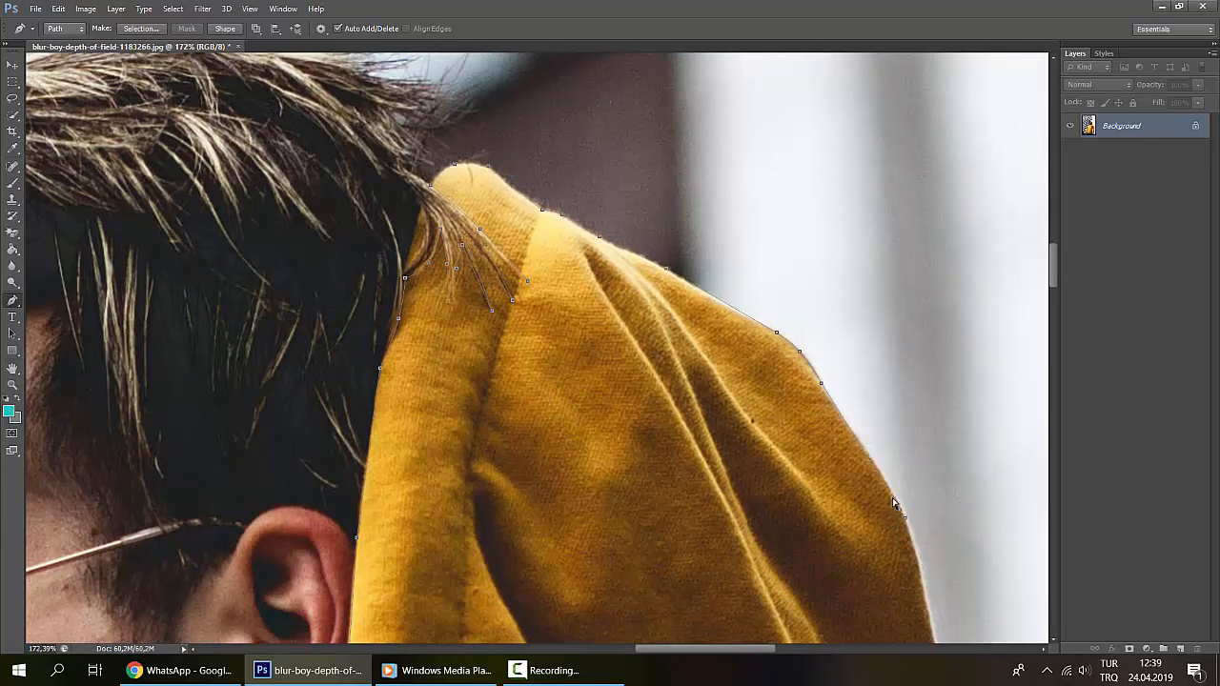
scroll(900, 500, "down", 4)
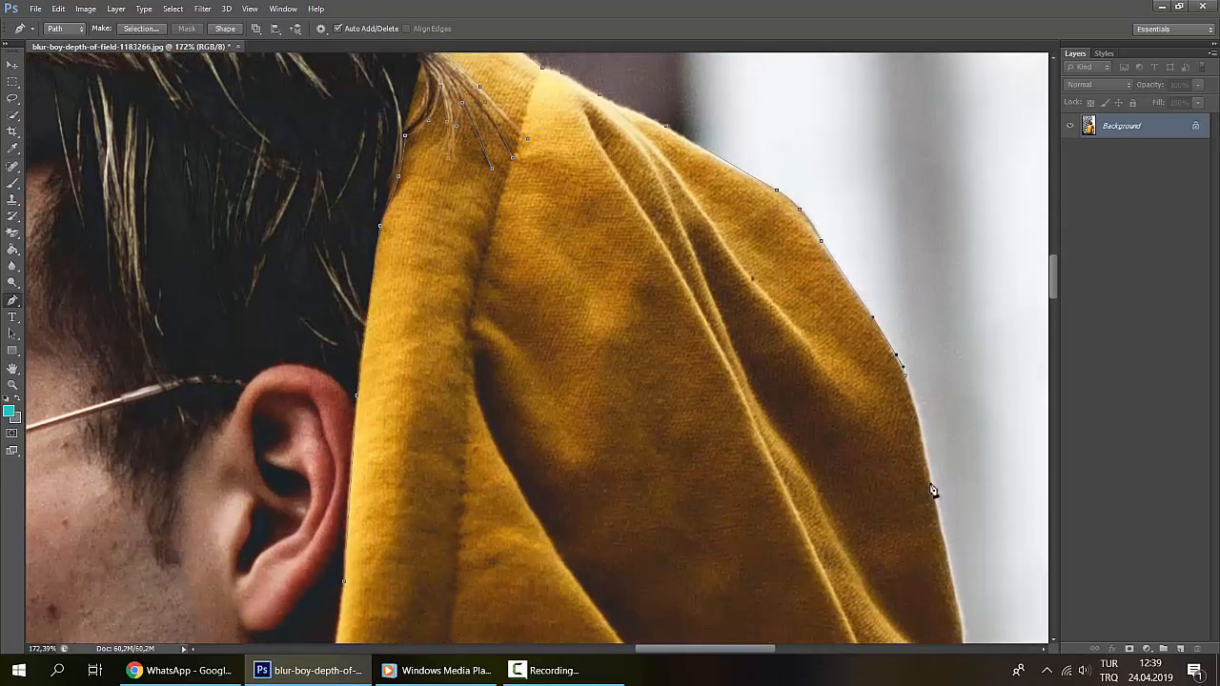
left_click(930, 483)
left_click(918, 427)
scroll(982, 539, "down", 3)
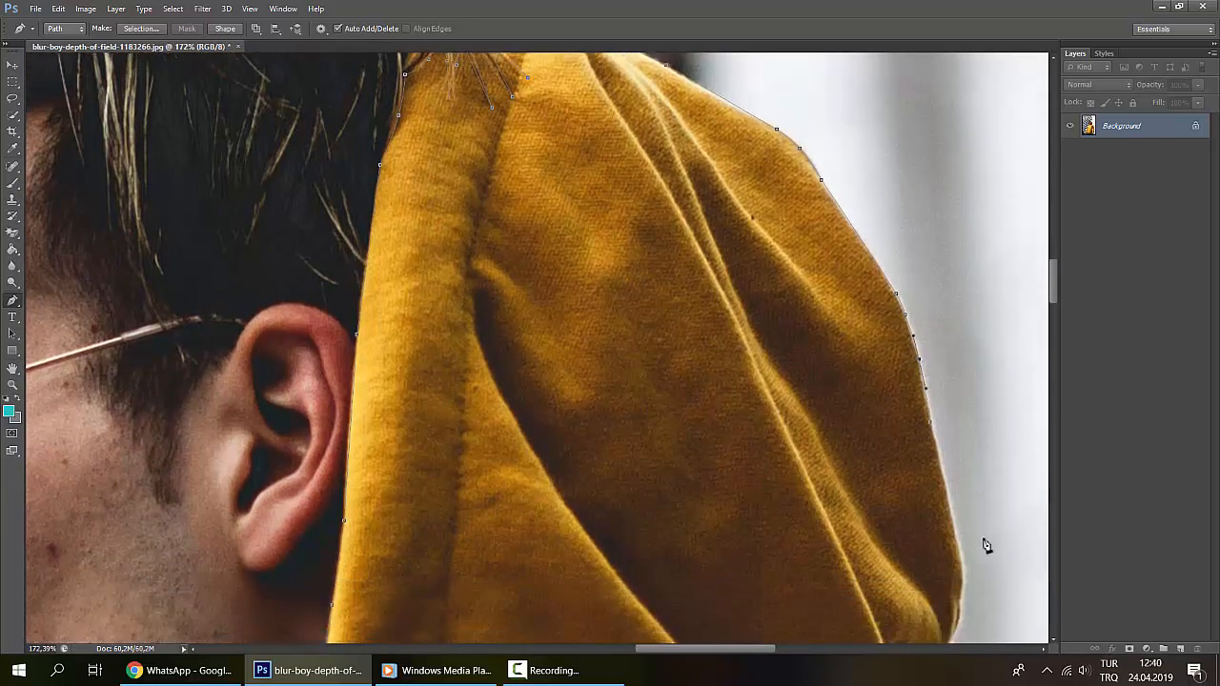
Step: Outline the lower bulge at the back of the hood and curve the path into the notch beneath it
left_click(962, 522)
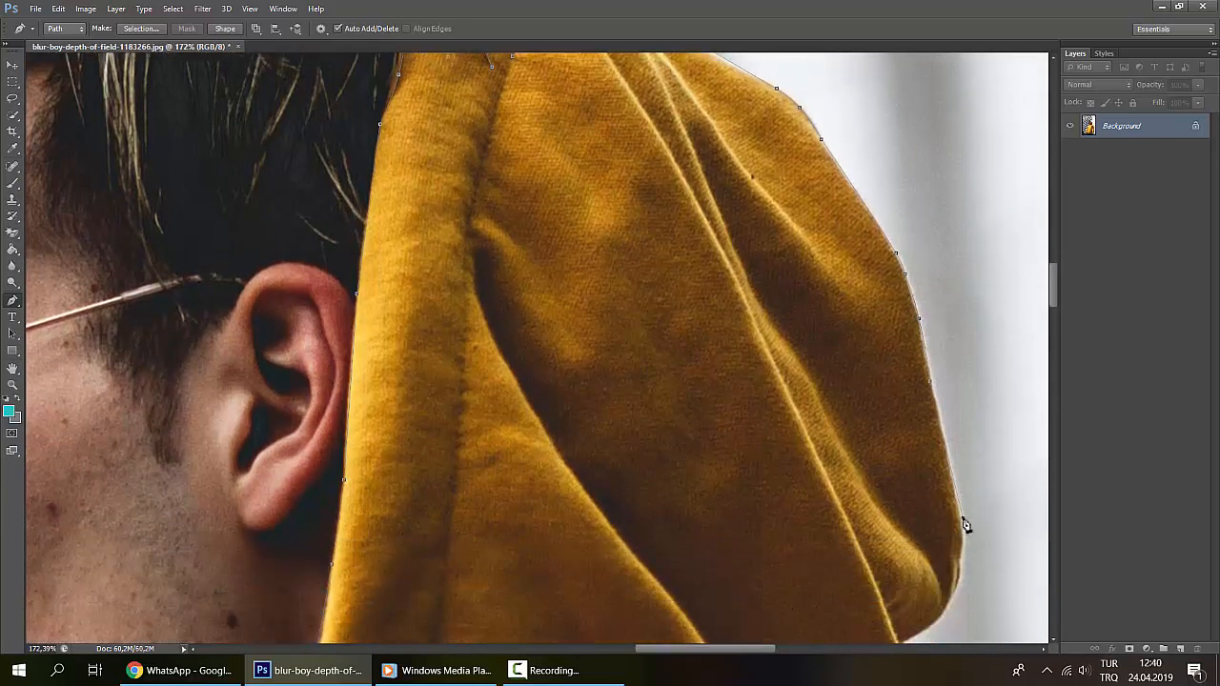
scroll(965, 524, "down", 2)
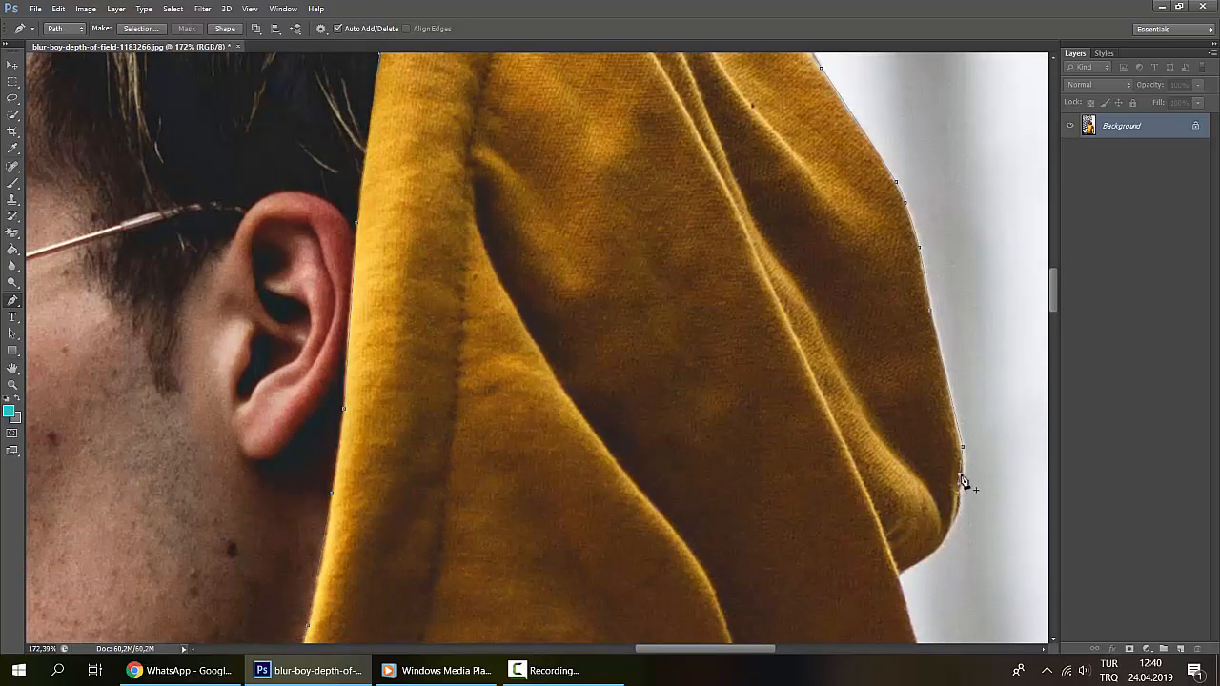
scroll(961, 495, "down", 2)
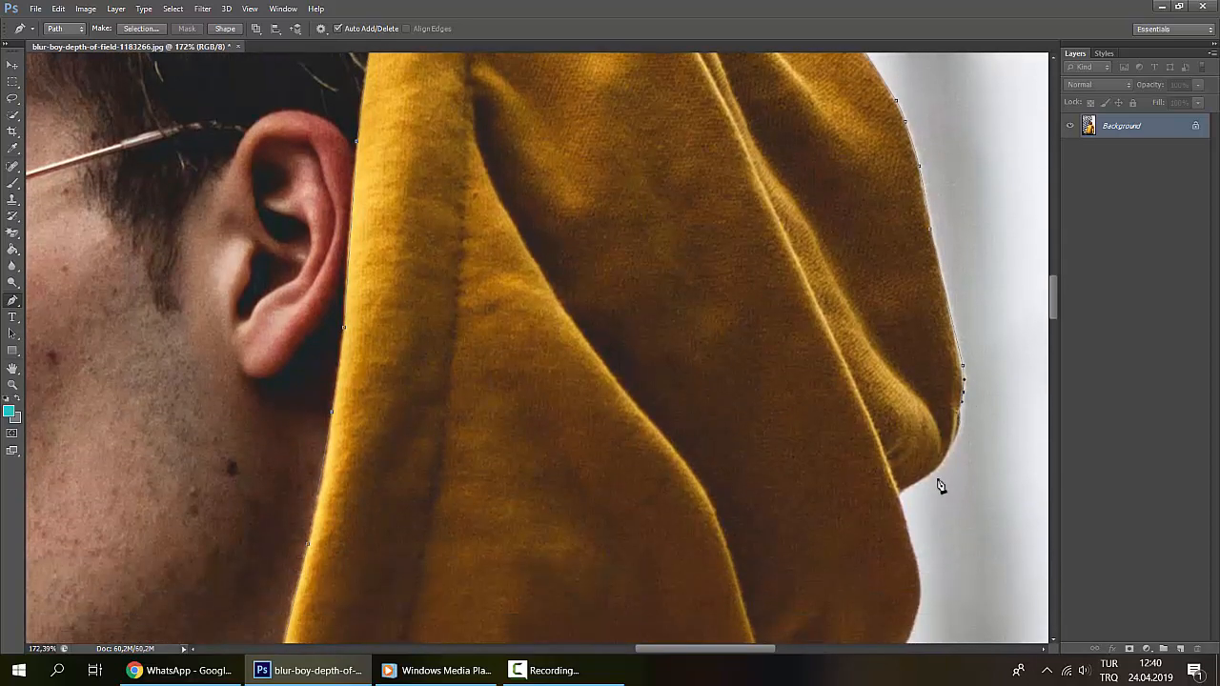
left_click(900, 491)
left_click_drag(936, 460, 947, 459)
Step: Trace the second hood fold below the notch, curving the path around its outermost bulge and lower slope
scroll(943, 481, "down", 3)
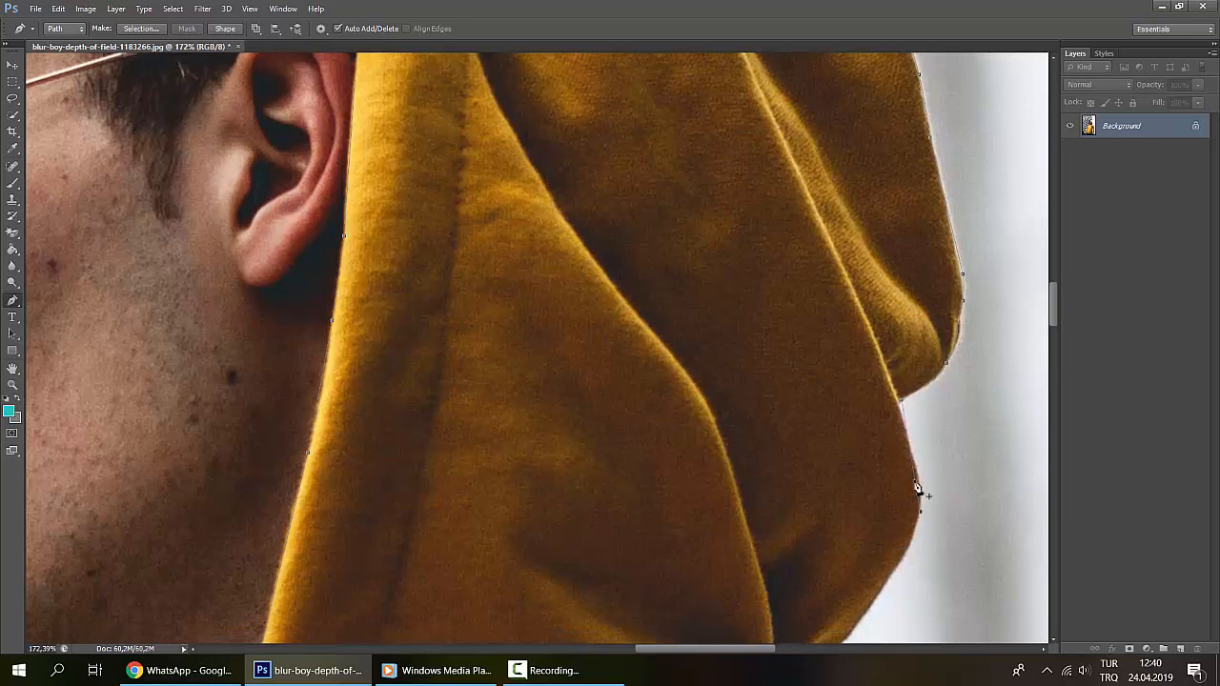
left_click_drag(920, 496, 920, 482)
left_click(901, 407)
left_click_drag(900, 401, 897, 403)
scroll(902, 410, "down", 3)
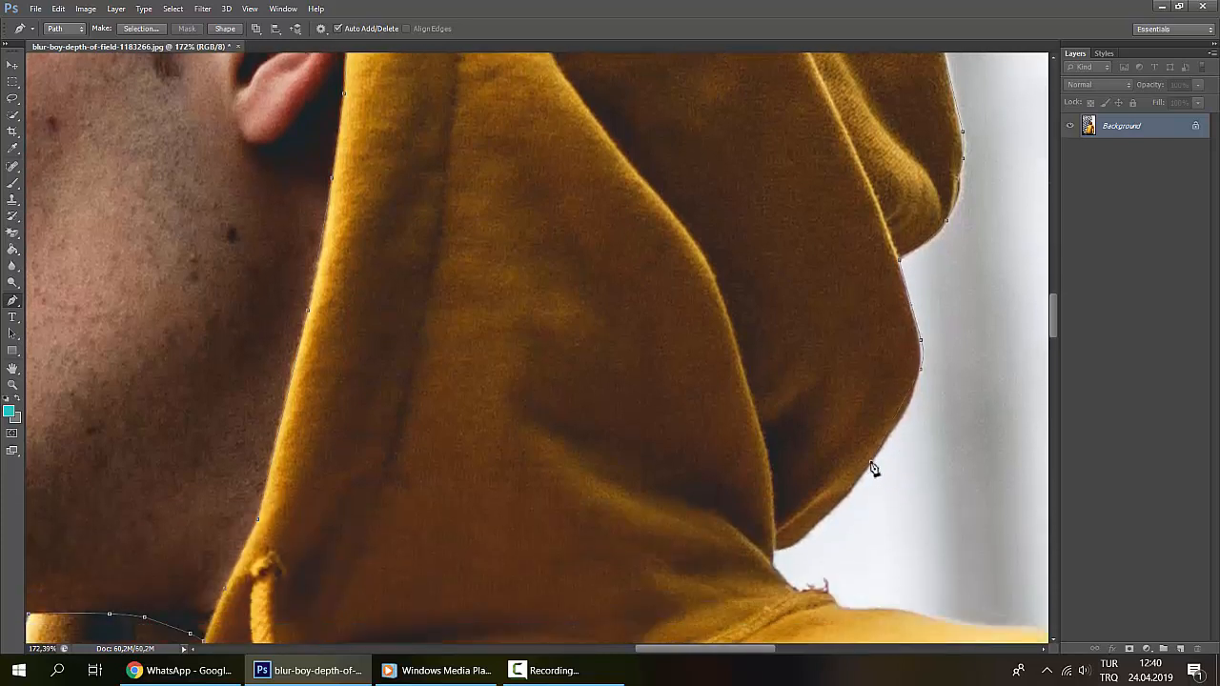
left_click(871, 462)
left_click_drag(898, 413, 903, 413)
Step: Trace the underside of the lower hood fold to where it meets the back of the neck
scroll(870, 498, "down", 1)
left_click(811, 516)
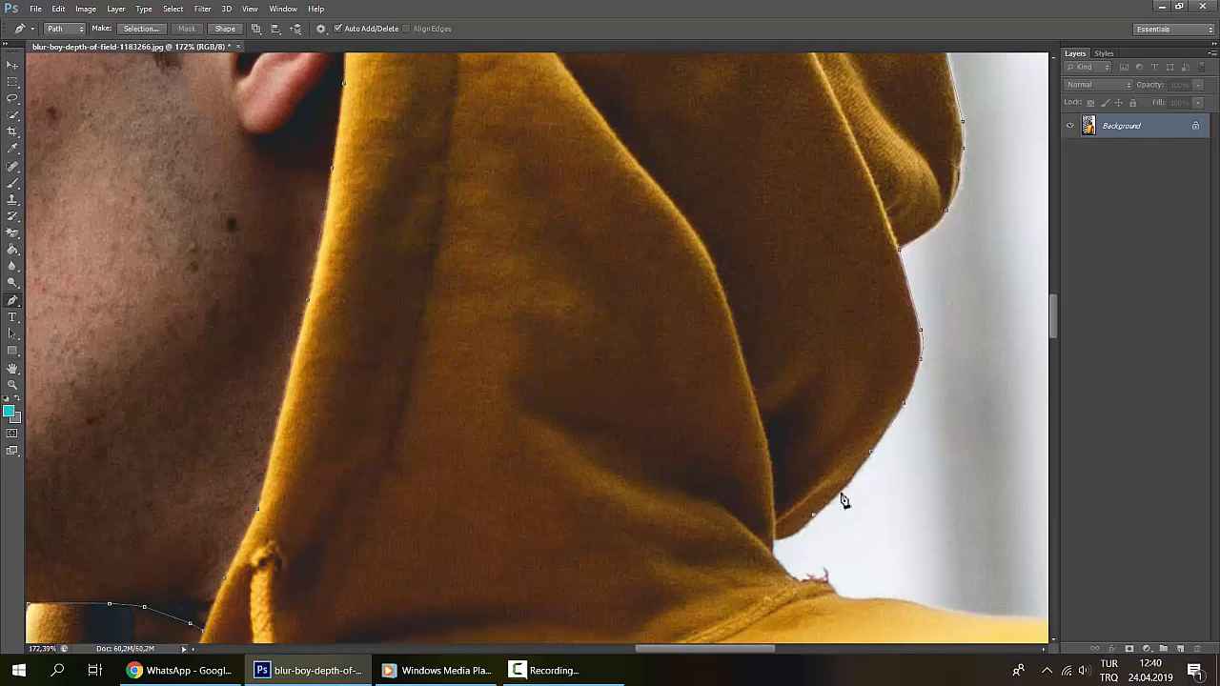
left_click(850, 486)
left_click(779, 538)
Step: Extend the path past the frayed threads at the neck seam and onto the start of the rear shoulder
scroll(886, 595, "down", 3)
left_click(881, 495)
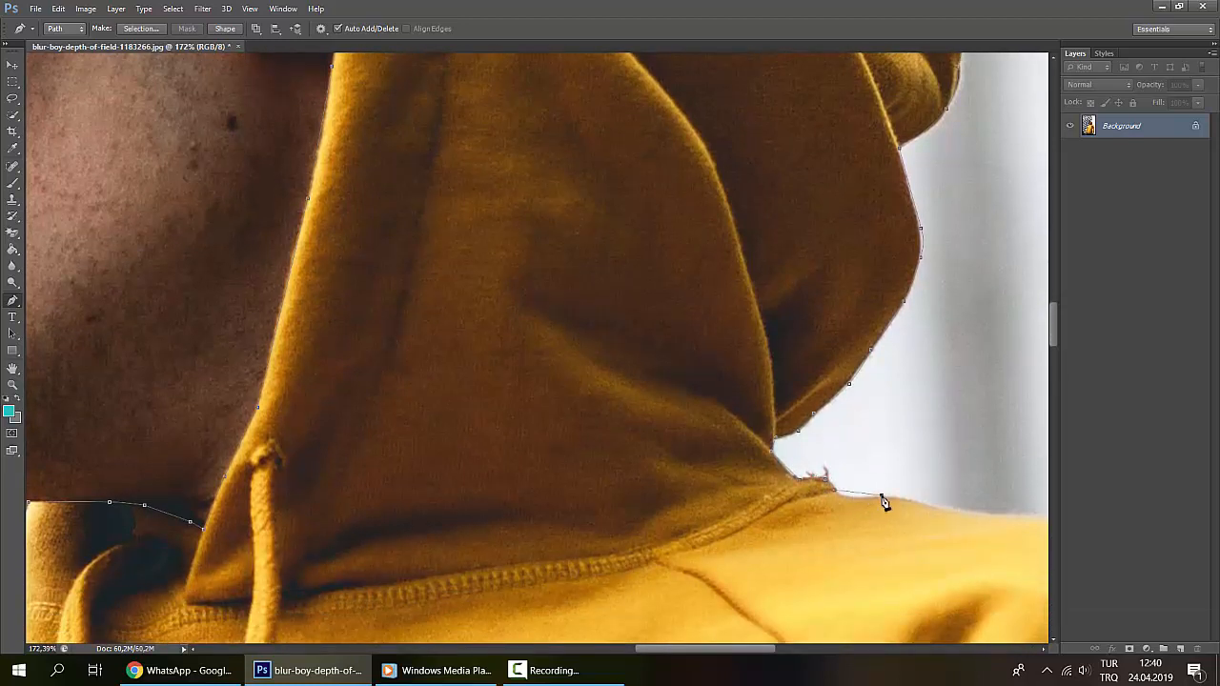
left_click_drag(858, 493, 853, 496)
left_click(960, 510)
scroll(916, 505, "right", 10)
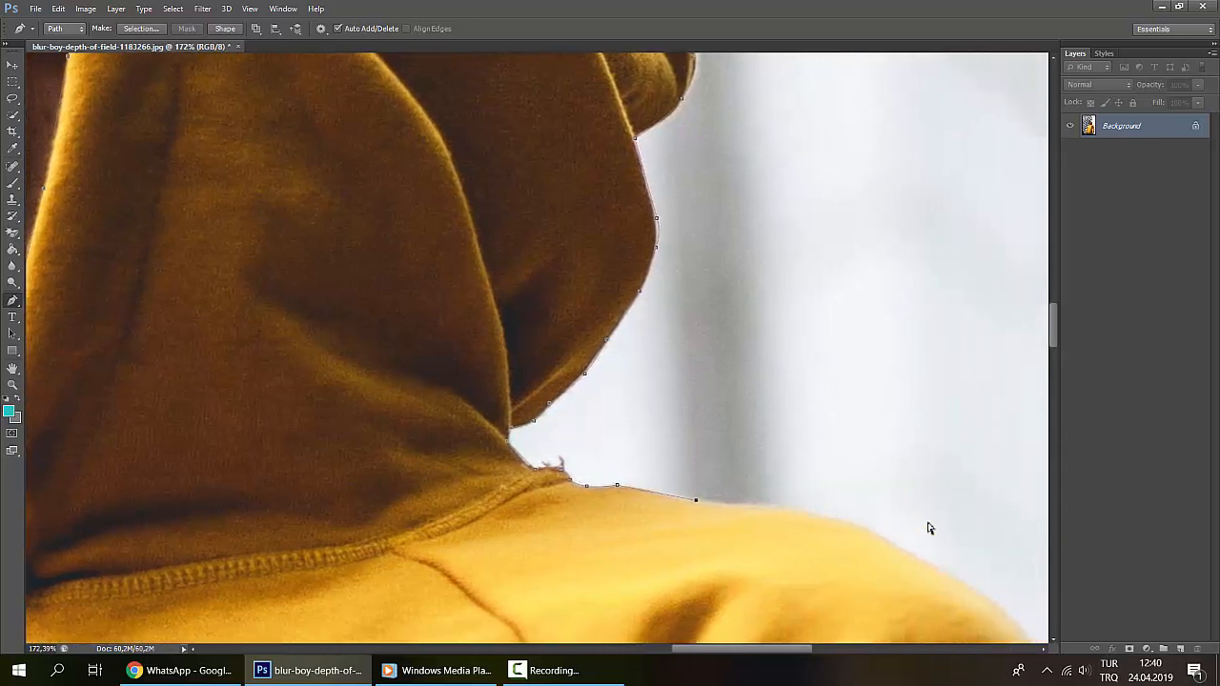
Step: Trace the top of the rear shoulder, bending the path to follow its gentle curve
scroll(929, 527, "right", 3)
scroll(880, 537, "down", 3)
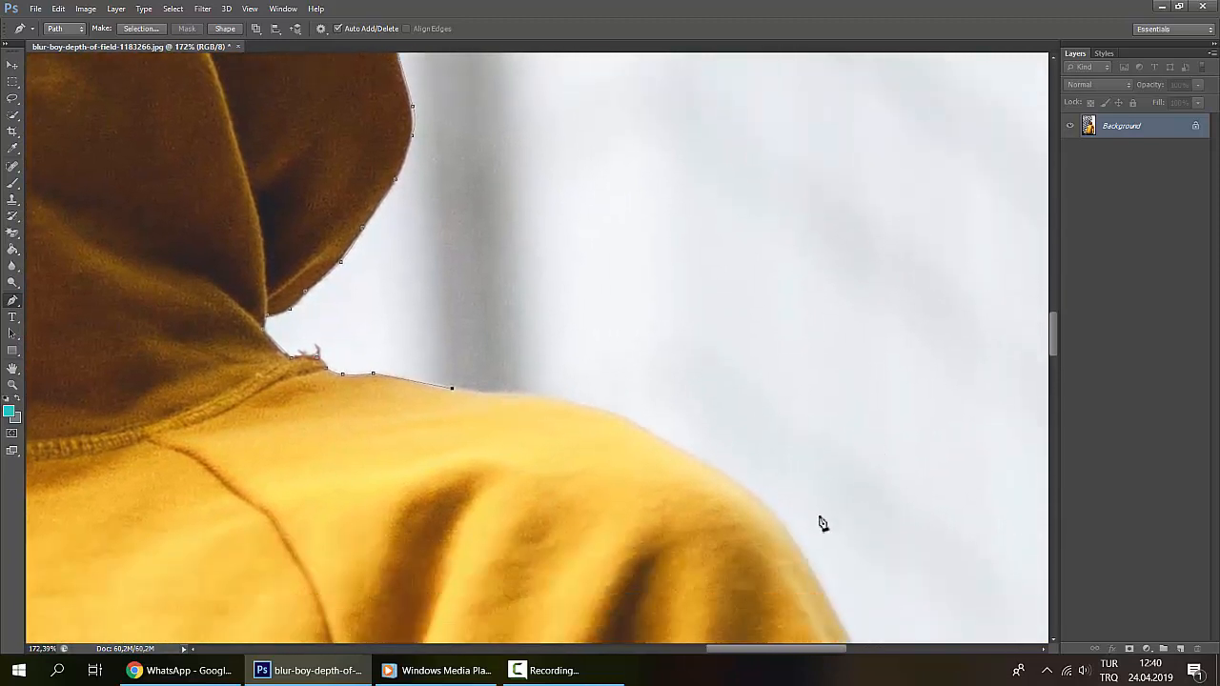
left_click(734, 477)
left_click(609, 437)
left_click_drag(609, 437, 611, 416)
left_click(506, 393)
Step: Curve the path around the rear shoulder's outer side and down to the upper sleeve
scroll(877, 531, "down", 5)
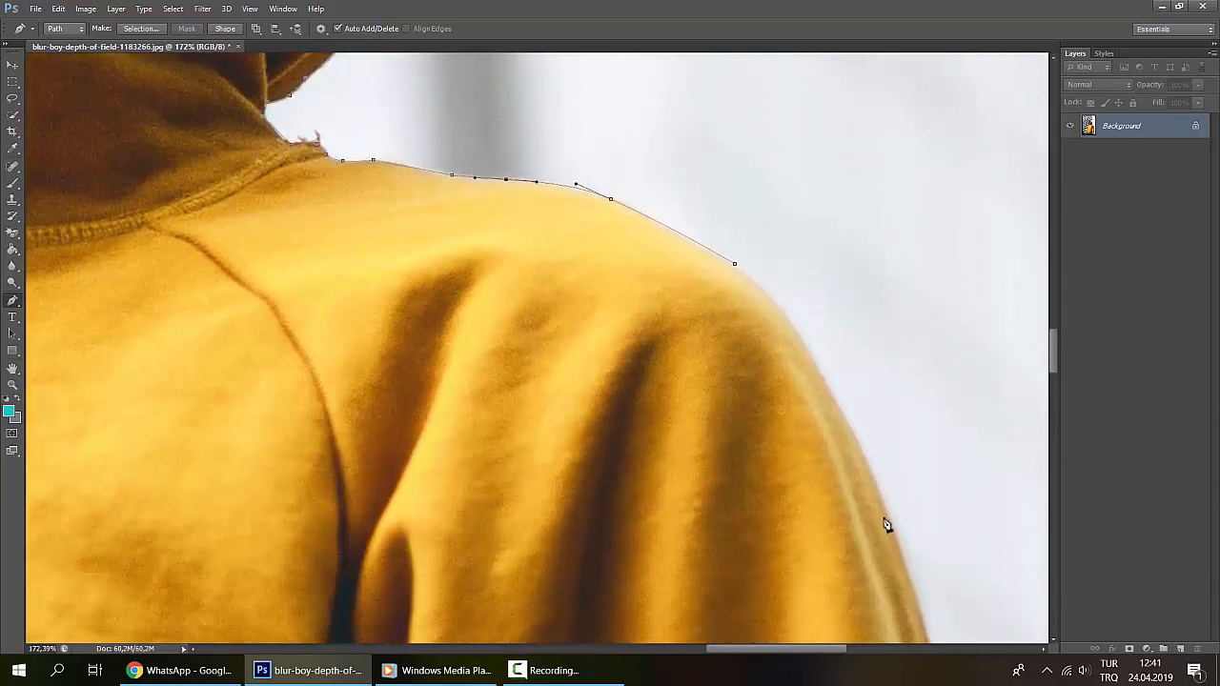
left_click(886, 515)
left_click_drag(809, 387, 824, 374)
scroll(931, 479, "down", 5)
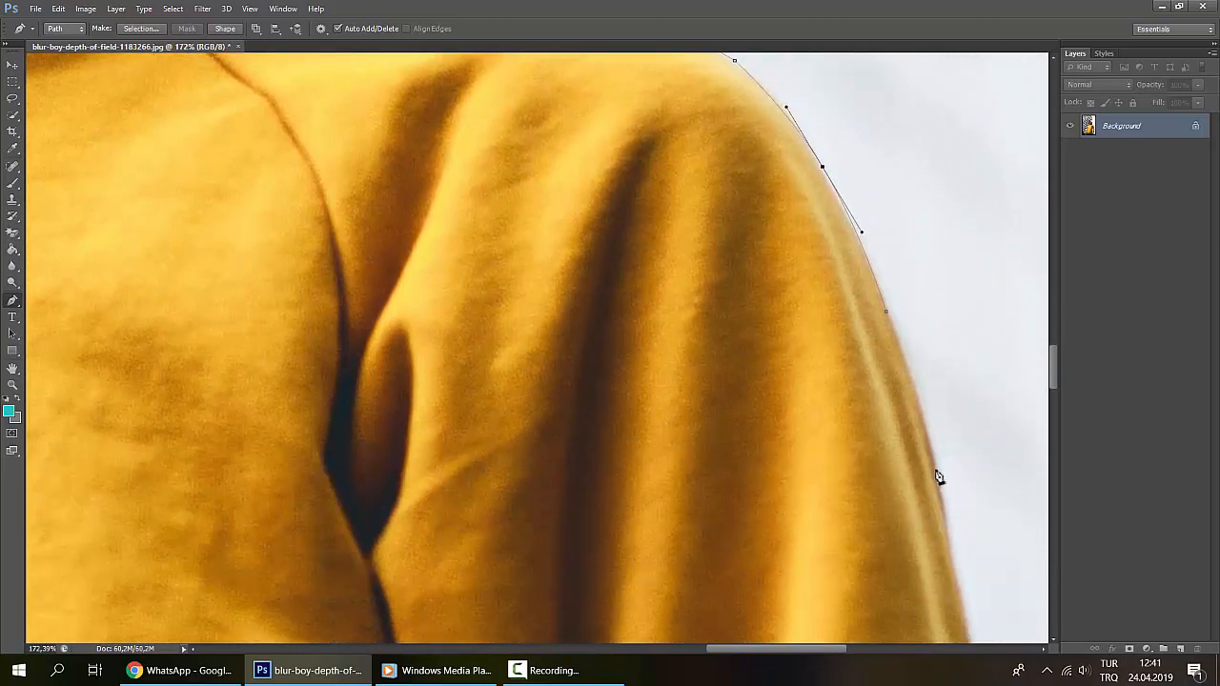
left_click(937, 472)
left_click(916, 394)
Step: Trace the outer edge of the upper sleeve downward with widely spaced anchor points
scroll(990, 524, "down", 3)
left_click(963, 505)
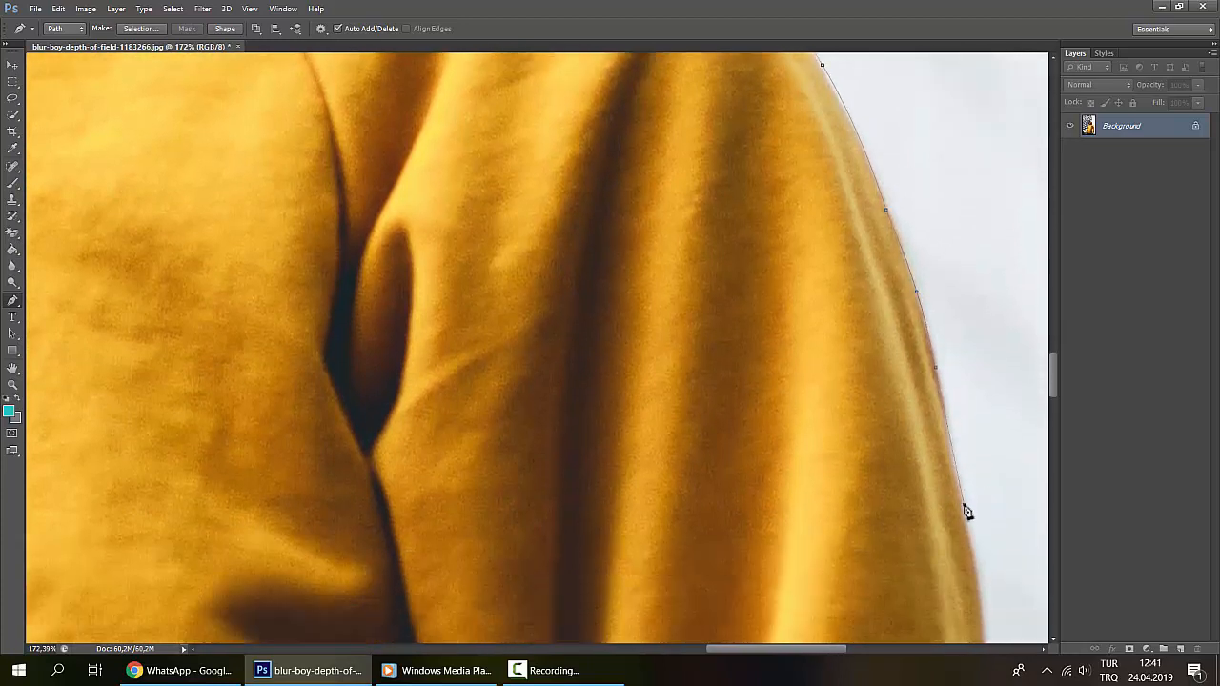
scroll(966, 509, "down", 2)
scroll(968, 512, "down", 1)
scroll(986, 534, "down", 2)
left_click(994, 545)
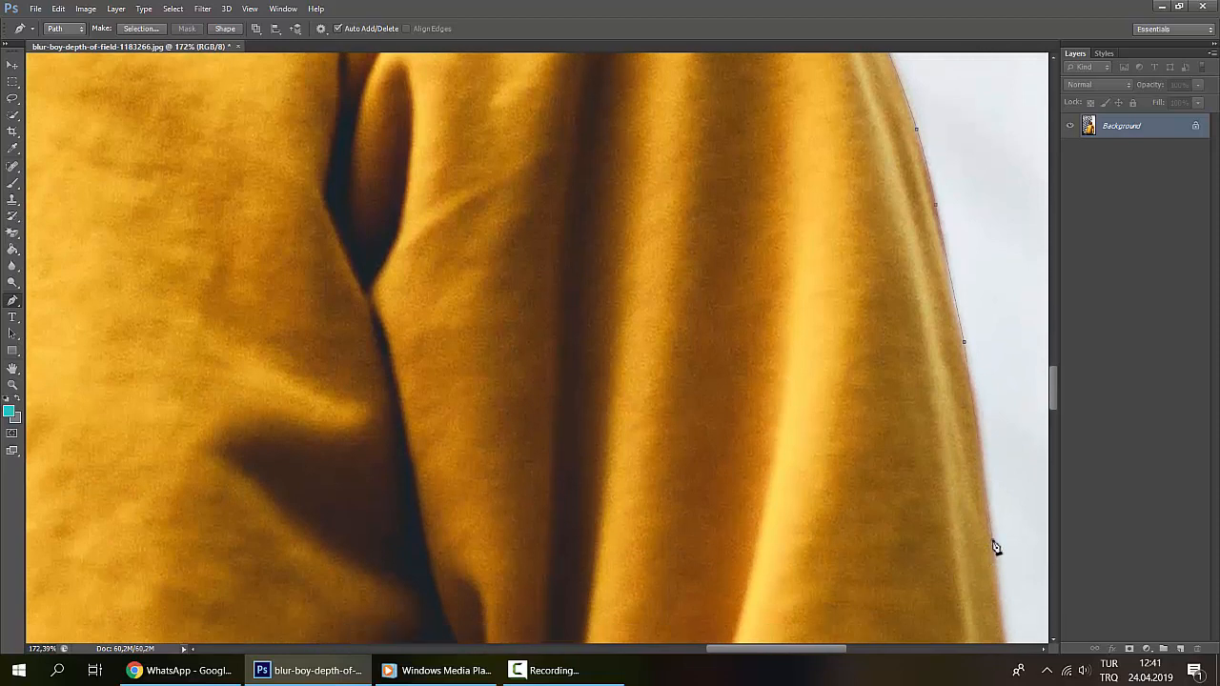
scroll(994, 547, "down", 1)
scroll(995, 547, "down", 6)
scroll(991, 544, "right", 2)
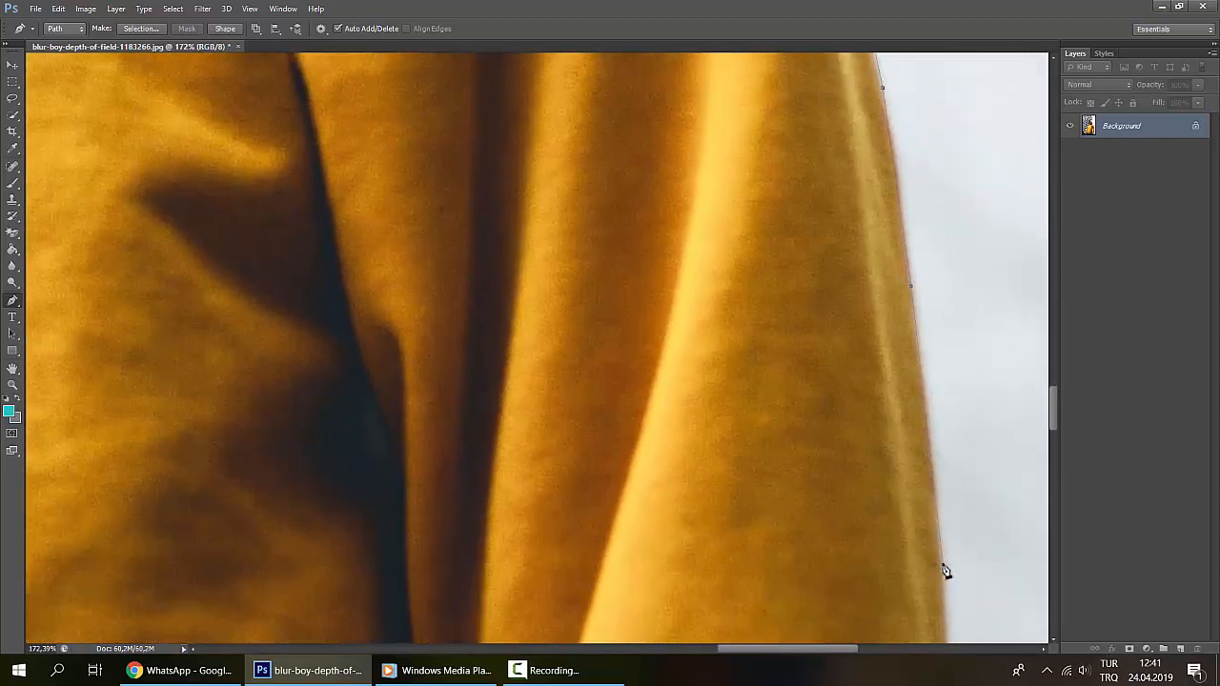
Step: Continue the path down the outer edge of the rear sleeve alongside the gap between arm and torso
scroll(948, 571, "down", 6)
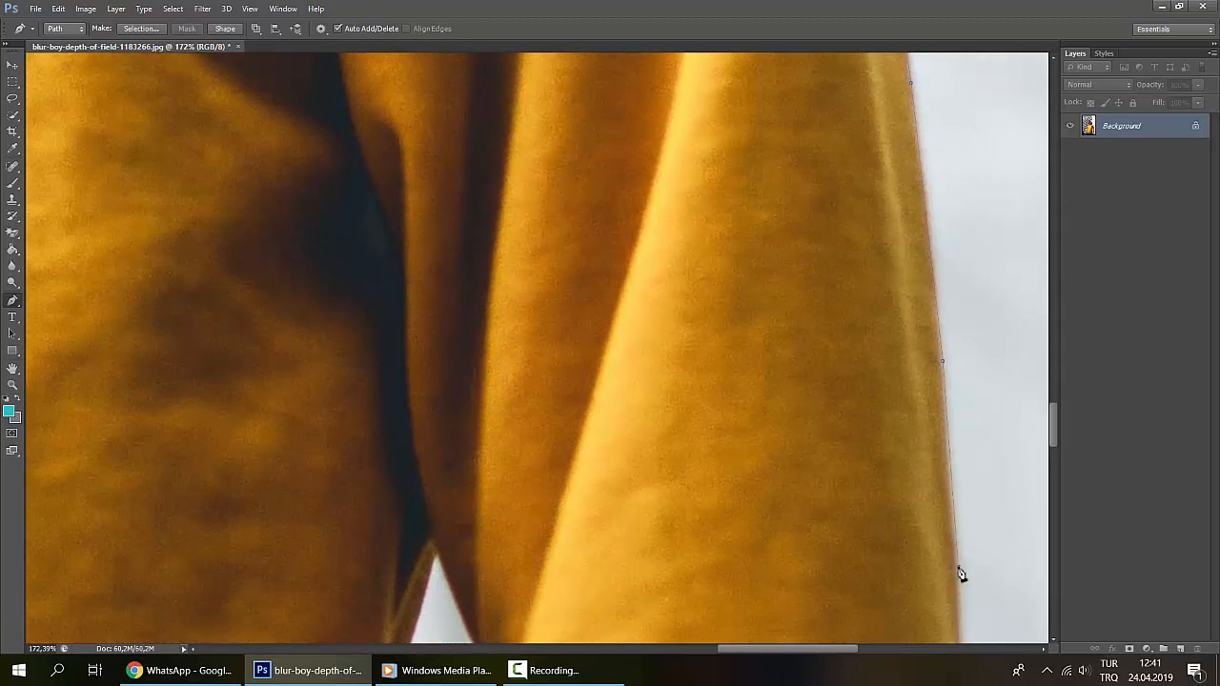
scroll(960, 573, "down", 5)
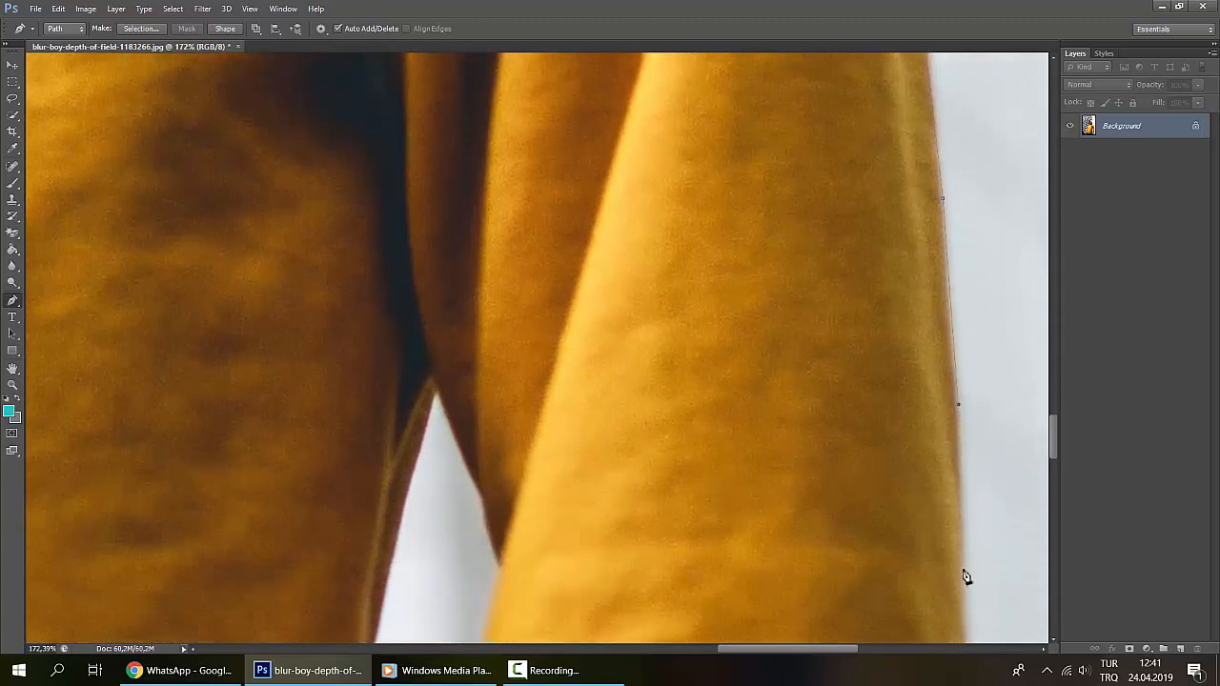
scroll(964, 576, "down", 4)
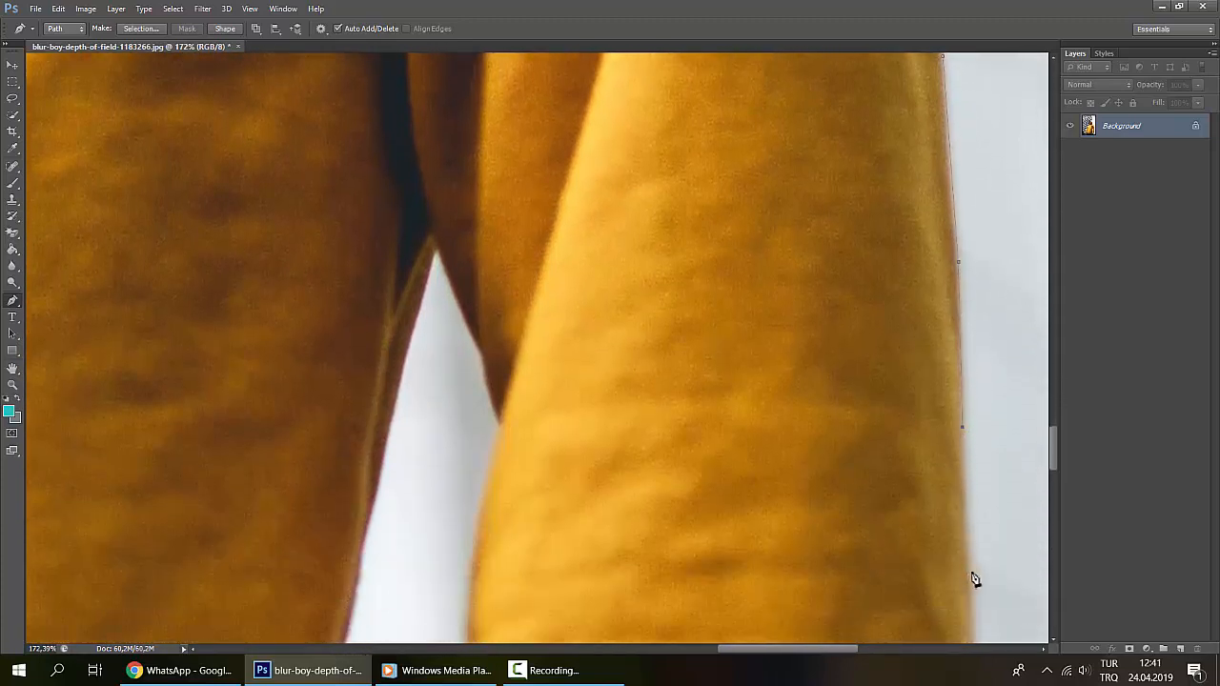
scroll(972, 579, "down", 4)
scroll(972, 580, "down", 2)
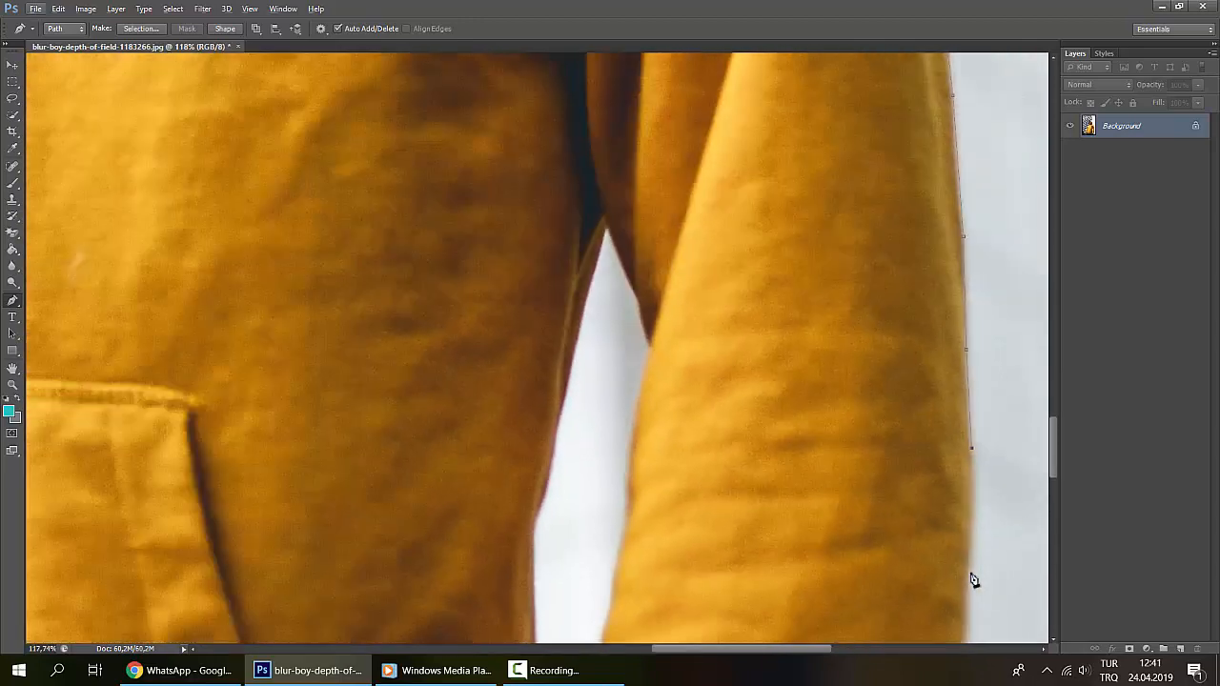
Step: Trace the forearm's outer sleeve edge, bending the path around its slight bulge toward the bunched fold
scroll(973, 581, "down", 3)
scroll(973, 579, "down", 2)
left_click(964, 519)
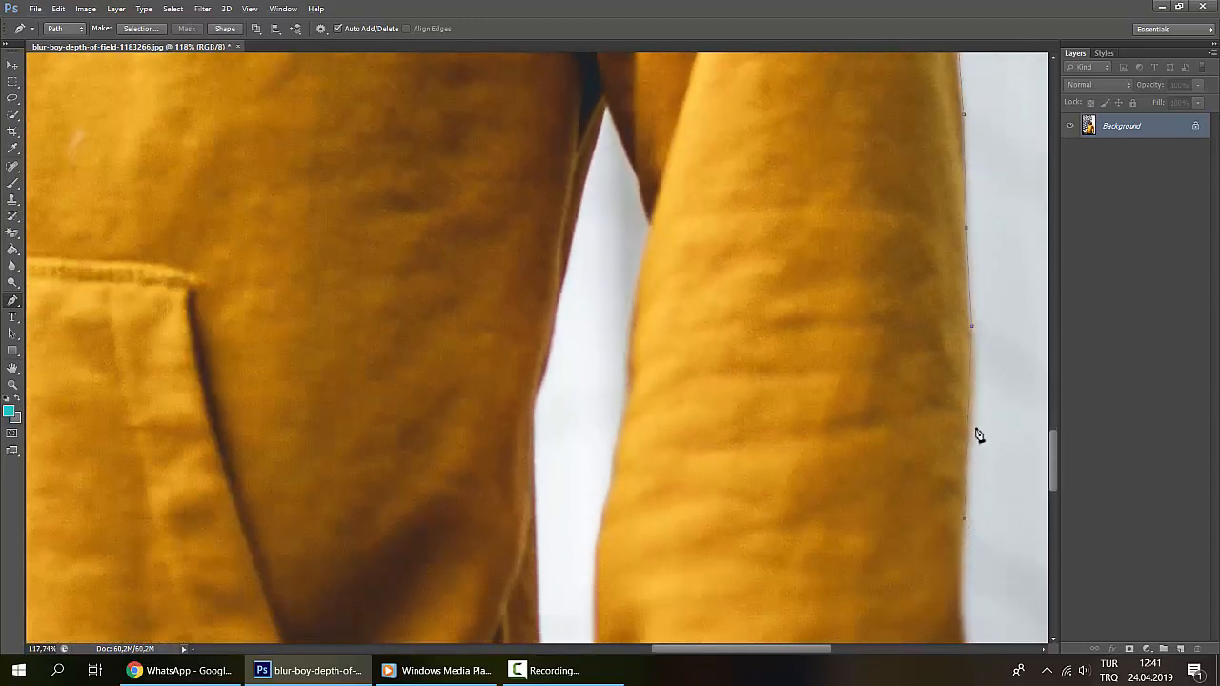
left_click(971, 400)
scroll(1016, 501, "down", 4)
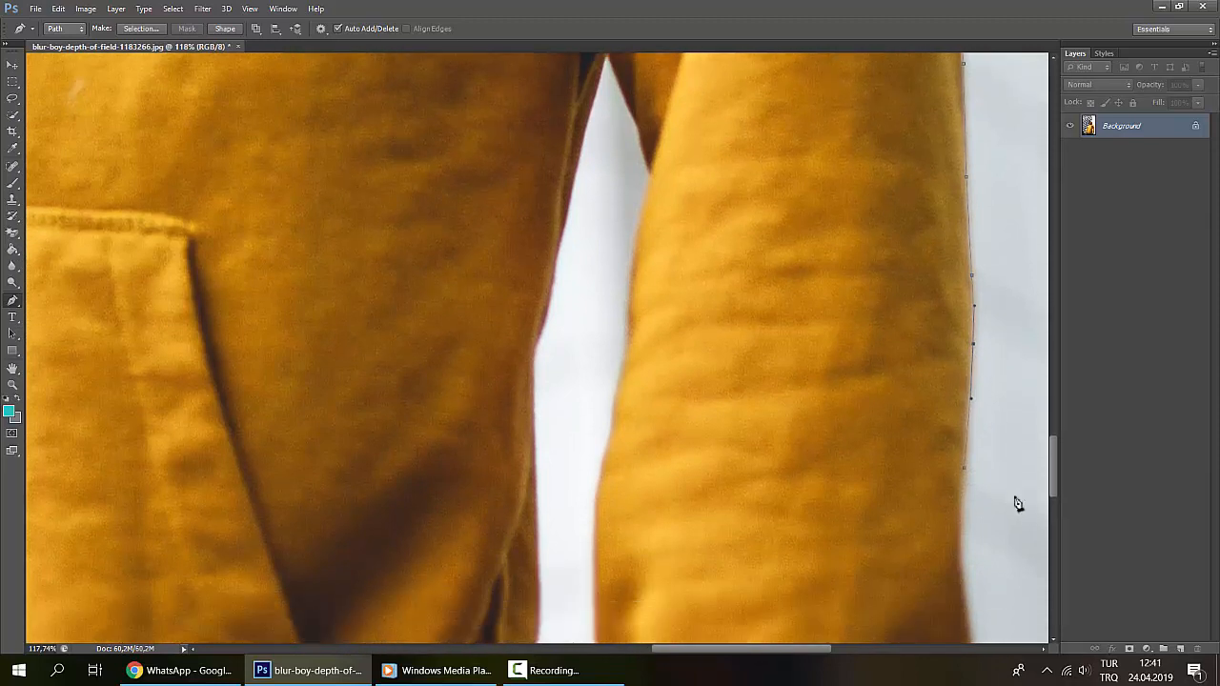
left_click(960, 458)
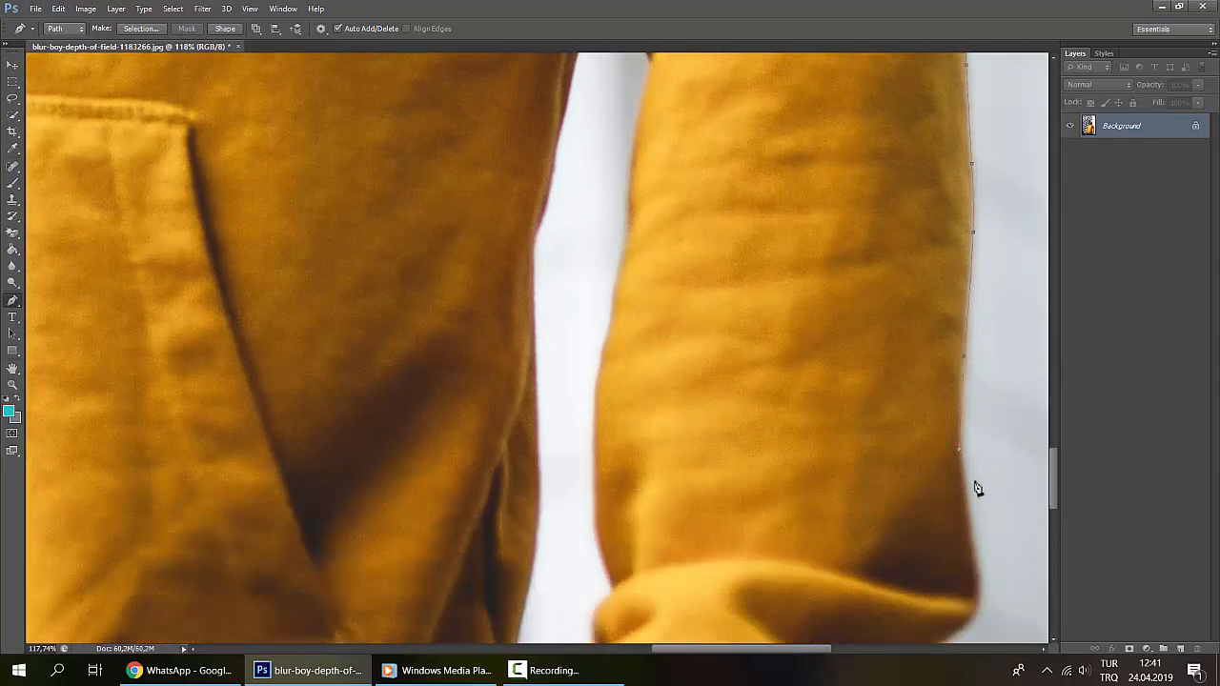
Step: Trace the outer corner of the bunched sleeve fold and curve the path in to the cuff seam
scroll(980, 550, "down", 2)
left_click(980, 531)
scroll(963, 536, "down", 2)
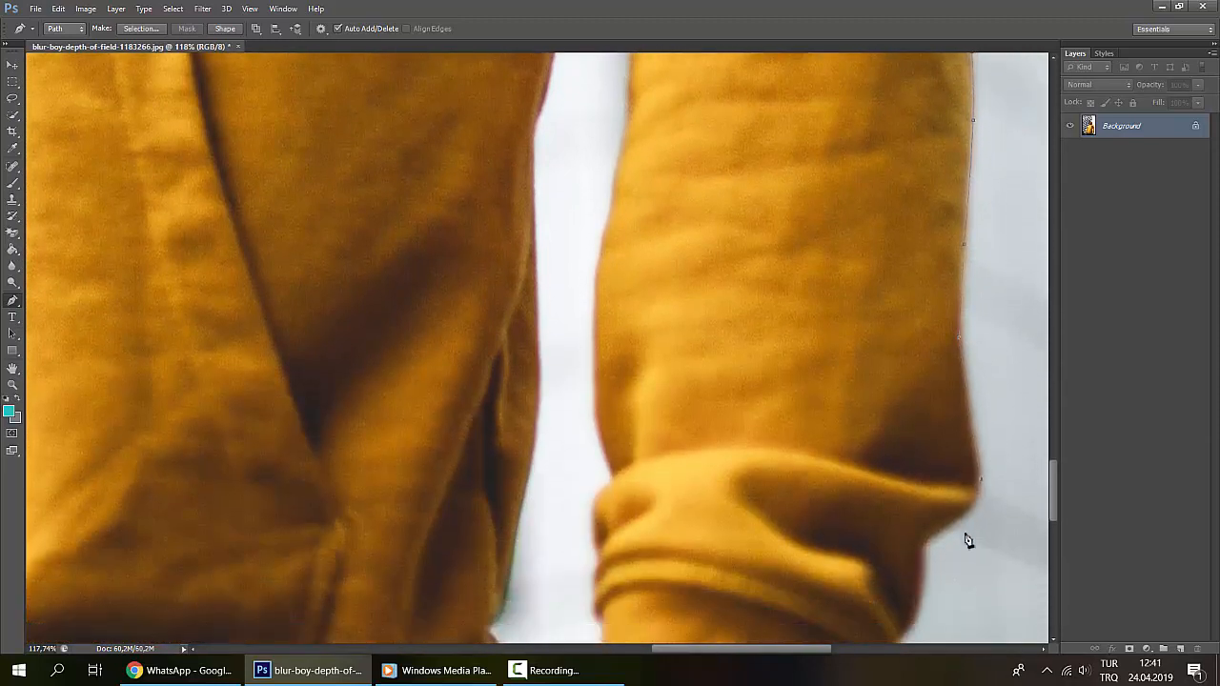
left_click(922, 523)
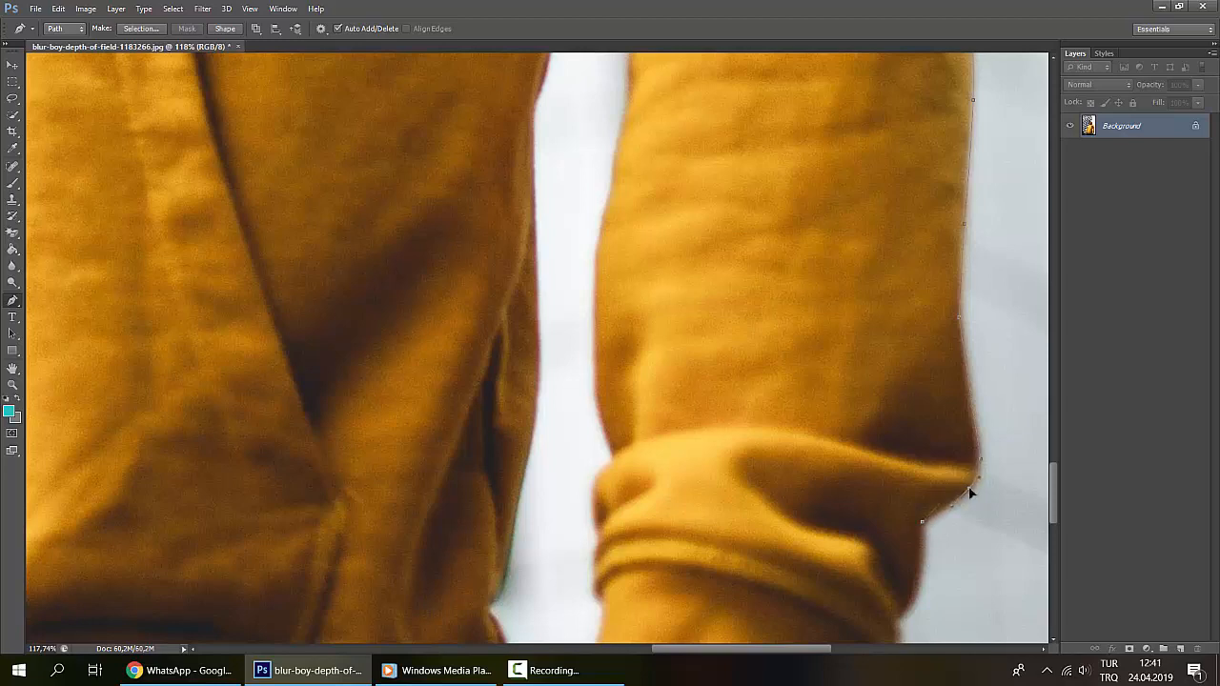
scroll(922, 559, "down", 4)
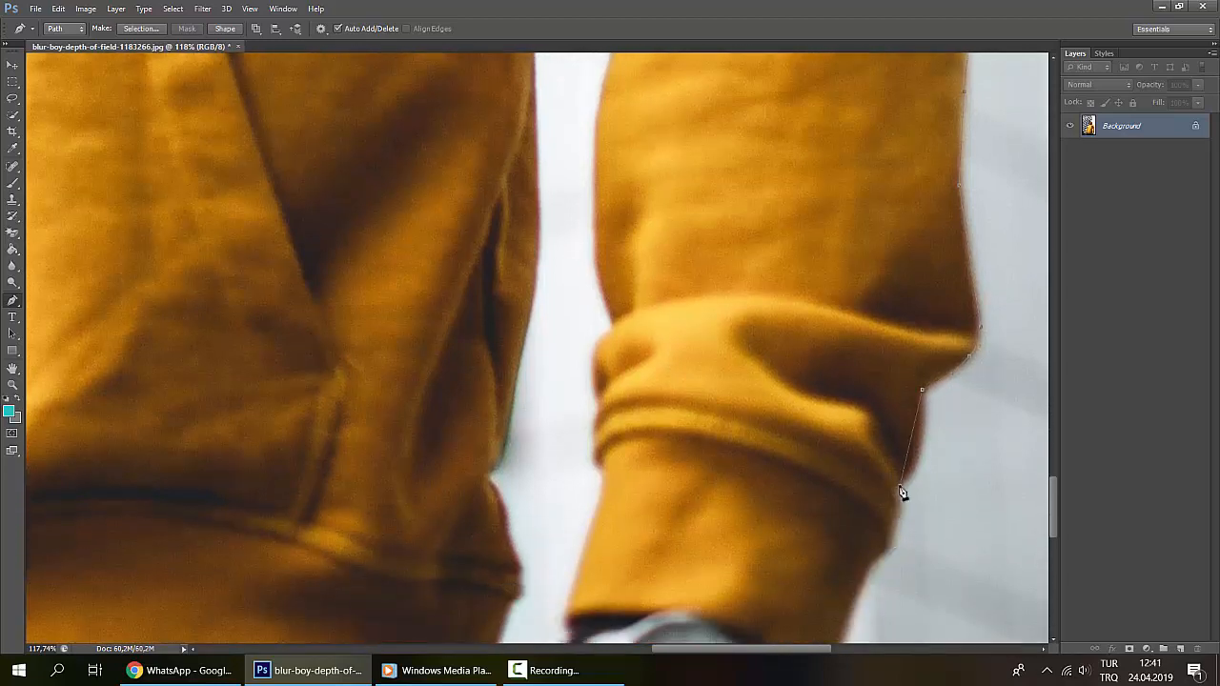
left_click(900, 486)
left_click_drag(912, 441, 919, 444)
scroll(956, 542, "down", 3)
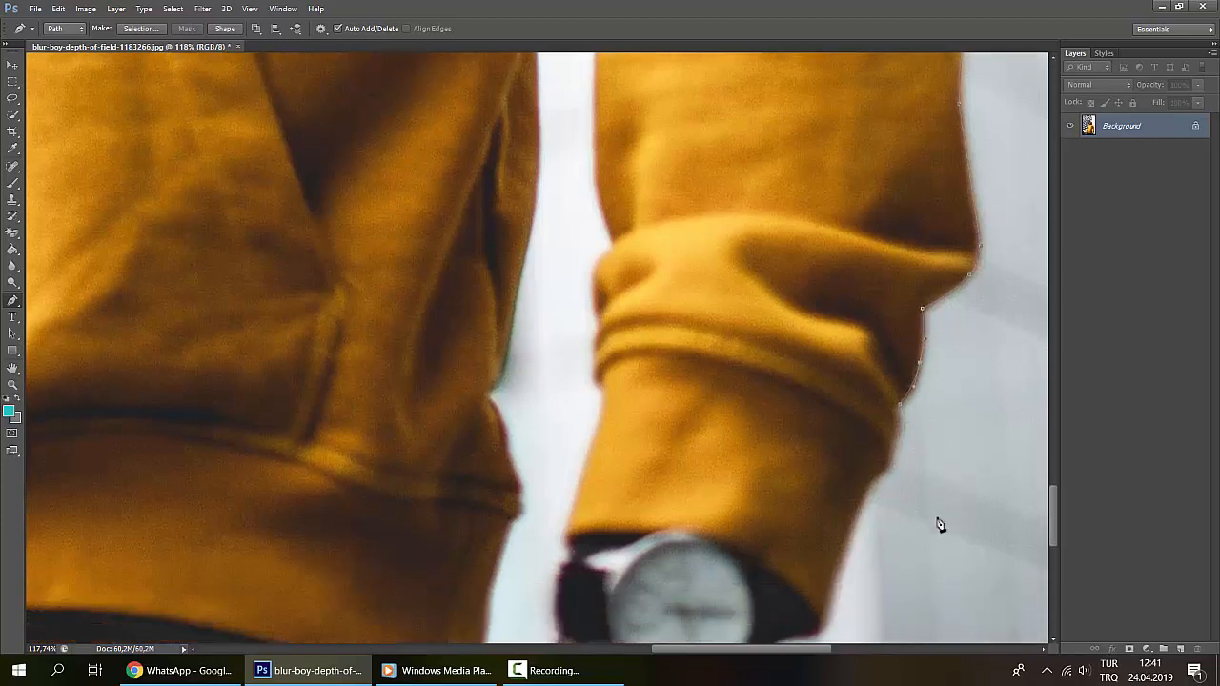
Step: Trace the outer edge of the cuff from the seam down to its lower corner beside the watch strap
scroll(939, 525, "down", 3)
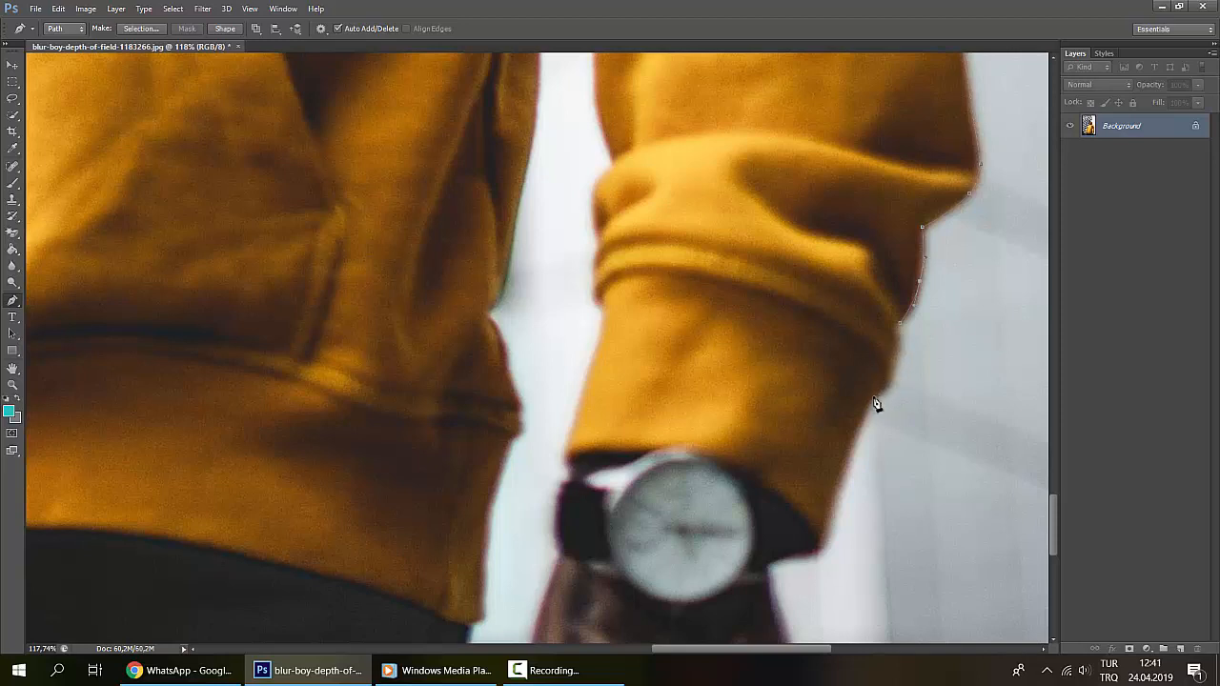
left_click_drag(892, 357, 896, 355)
left_click(865, 404)
scroll(857, 424, "down", 1)
left_click(820, 506)
scroll(815, 500, "down", 2)
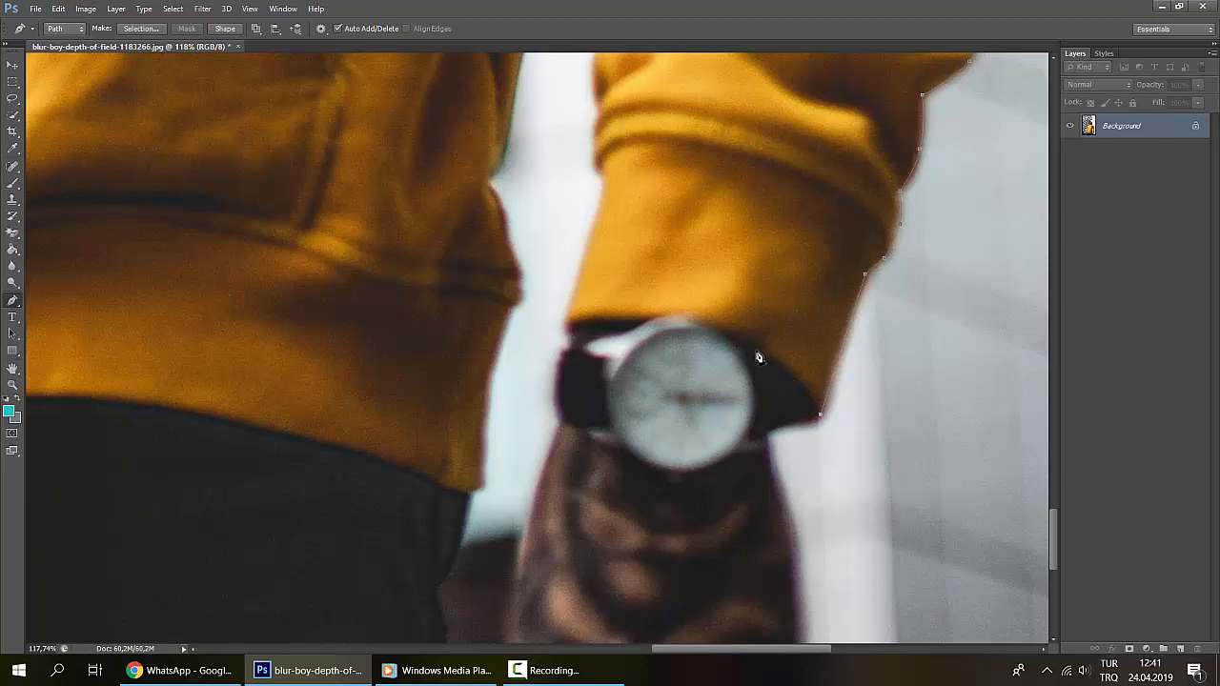
Step: Curve the path along the cuff's opening above the watch to the inner corner of the cuff
left_click(713, 329)
left_click_drag(781, 390, 789, 372)
left_click(637, 317)
left_click(678, 320)
left_click(572, 325)
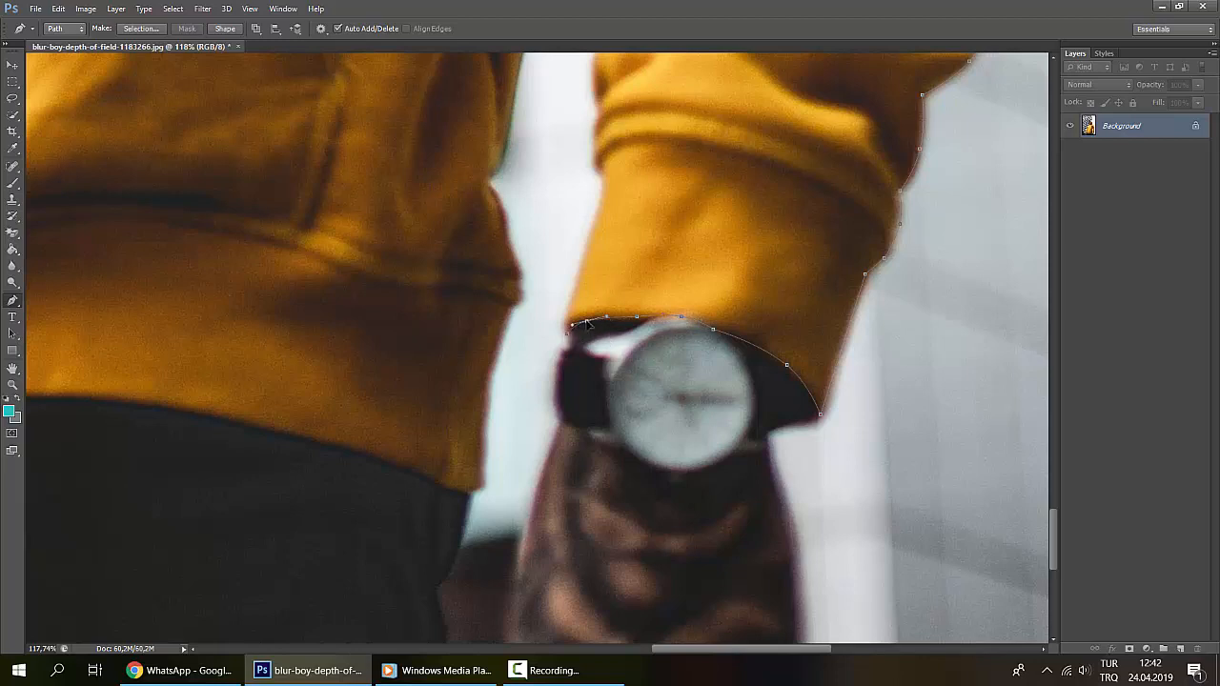
Step: Round the cuff's inner corner and trace its inner edge up to just below the cuff seam
left_click(602, 188)
left_click(579, 299)
left_click_drag(575, 297, 570, 298)
scroll(616, 297, "up", 1)
scroll(615, 297, "up", 2)
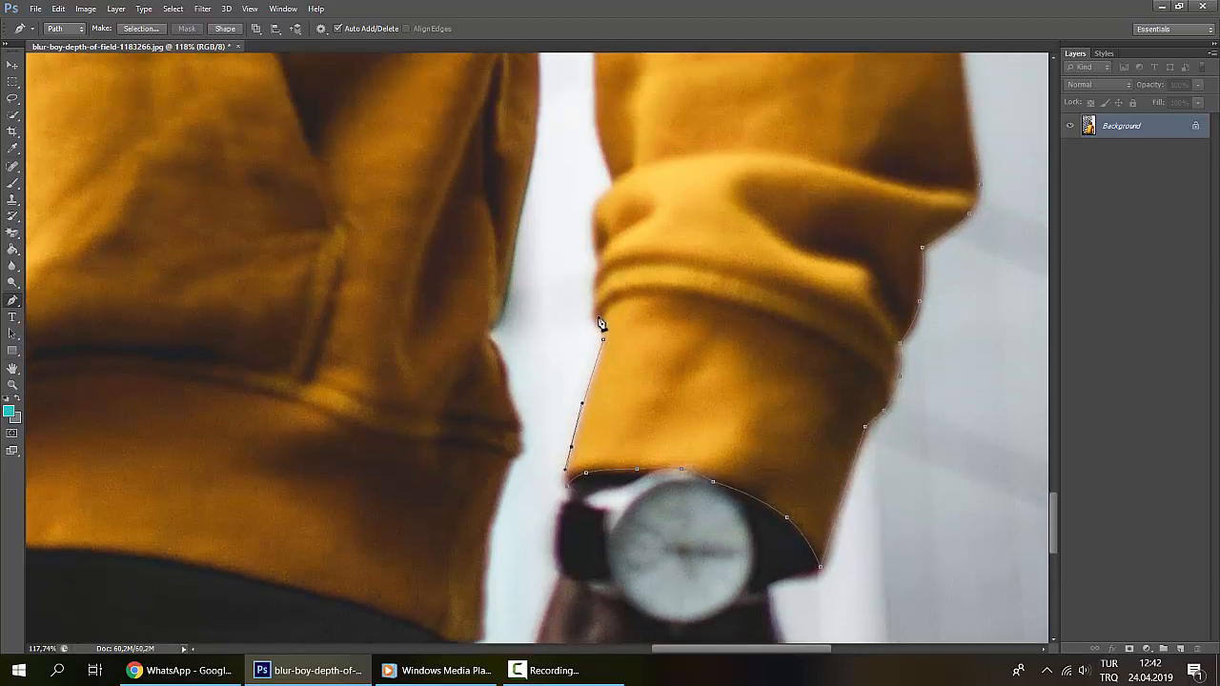
Step: Undo the last path change, then trace the inner side of the cuff seam and curve around the bunched fold
key("ctrl+z")
left_click(594, 290)
left_click(597, 262)
scroll(601, 270, "up", 1)
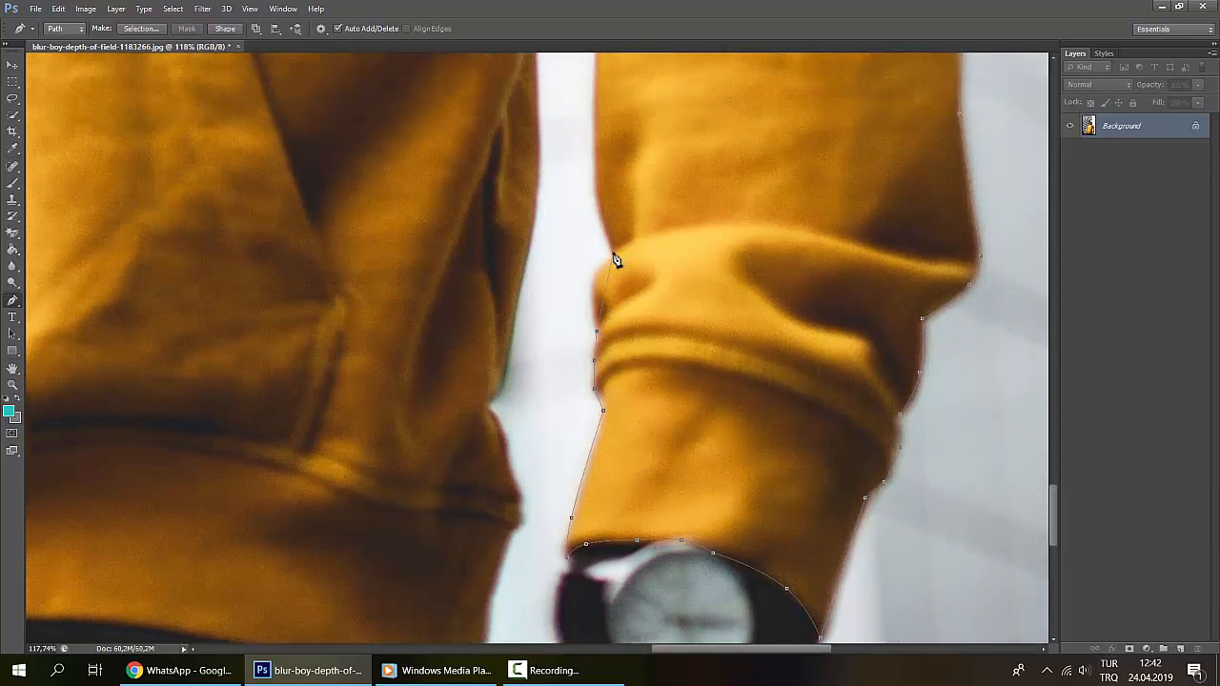
left_click(613, 254)
left_click_drag(608, 293, 592, 288)
scroll(613, 257, "up", 3)
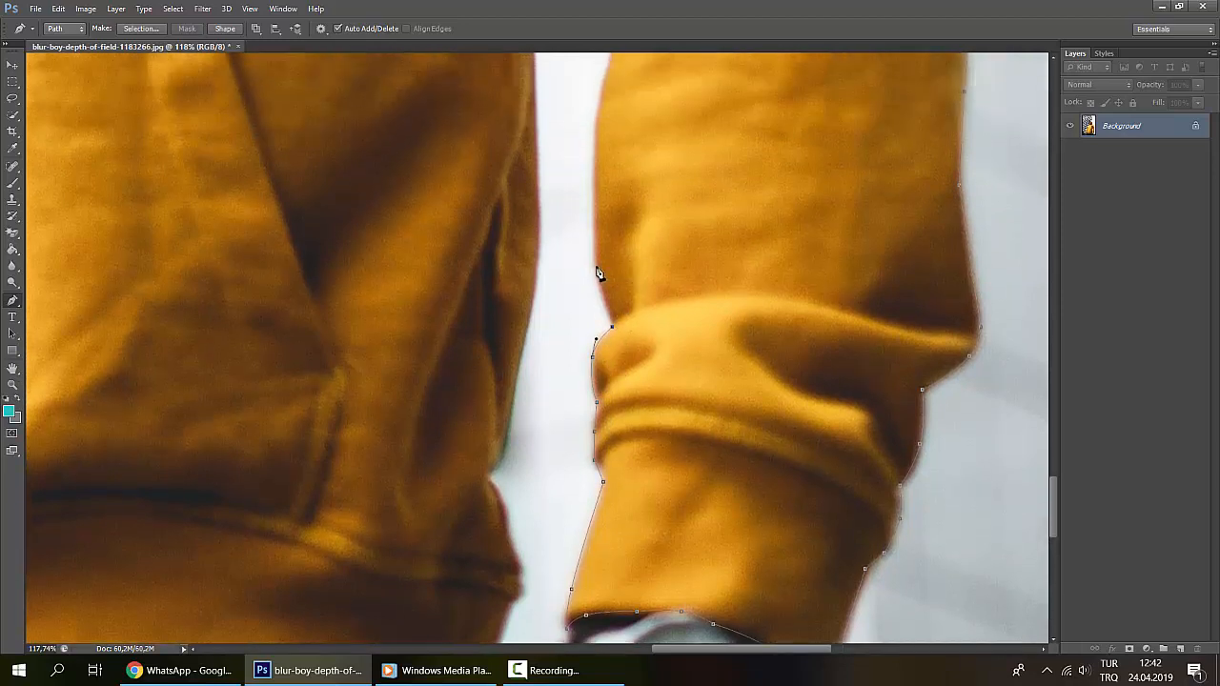
Step: Trace the inner edge of the forearm sleeve upward from the bunched fold with spaced anchor points
scroll(593, 273, "up", 6)
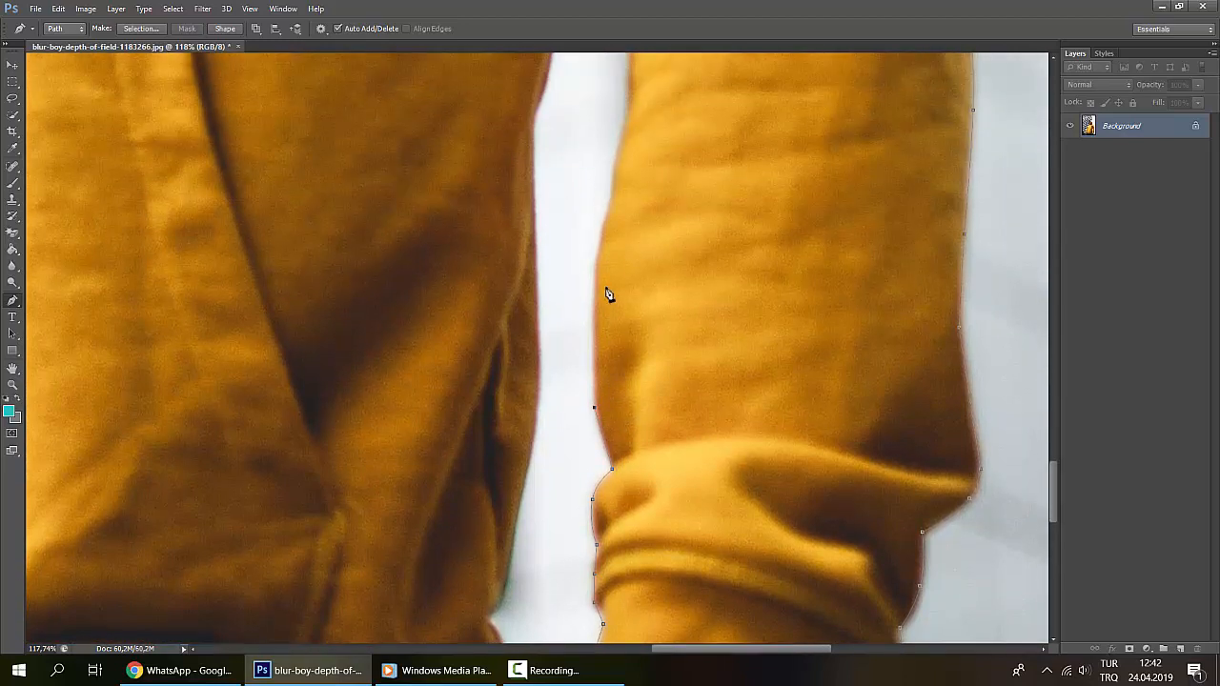
left_click(596, 276)
scroll(607, 340, "up", 8)
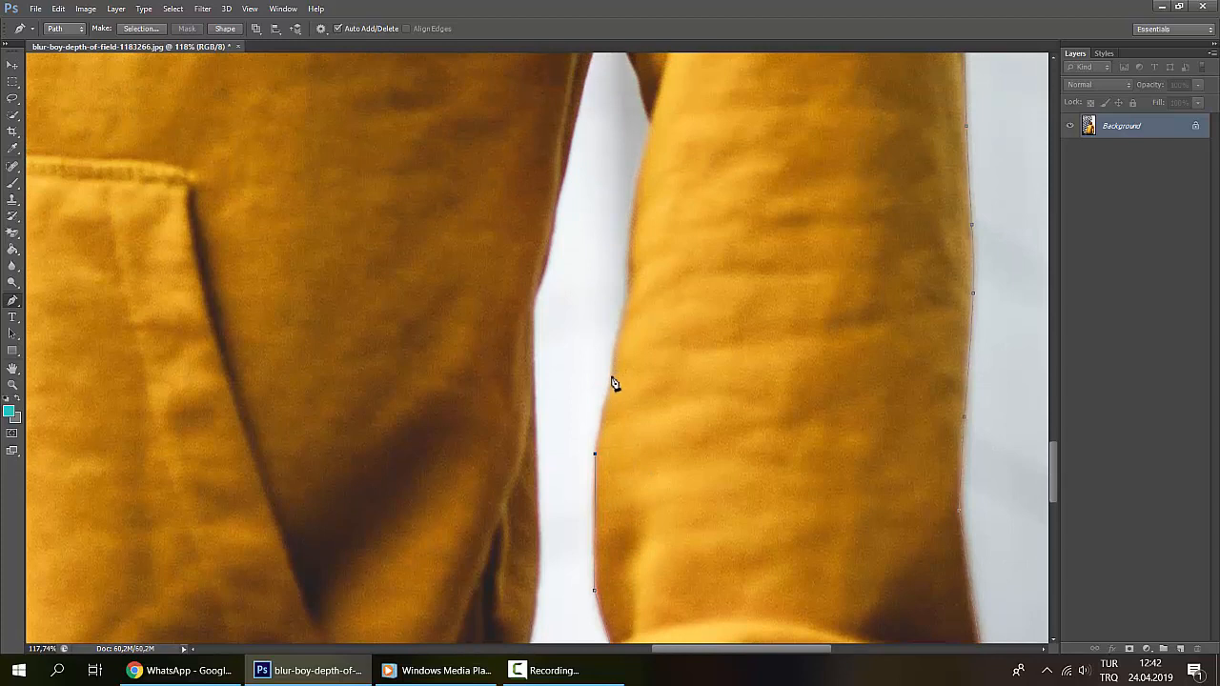
left_click(611, 378)
scroll(615, 381, "up", 2)
left_click(619, 367)
scroll(625, 372, "up", 2)
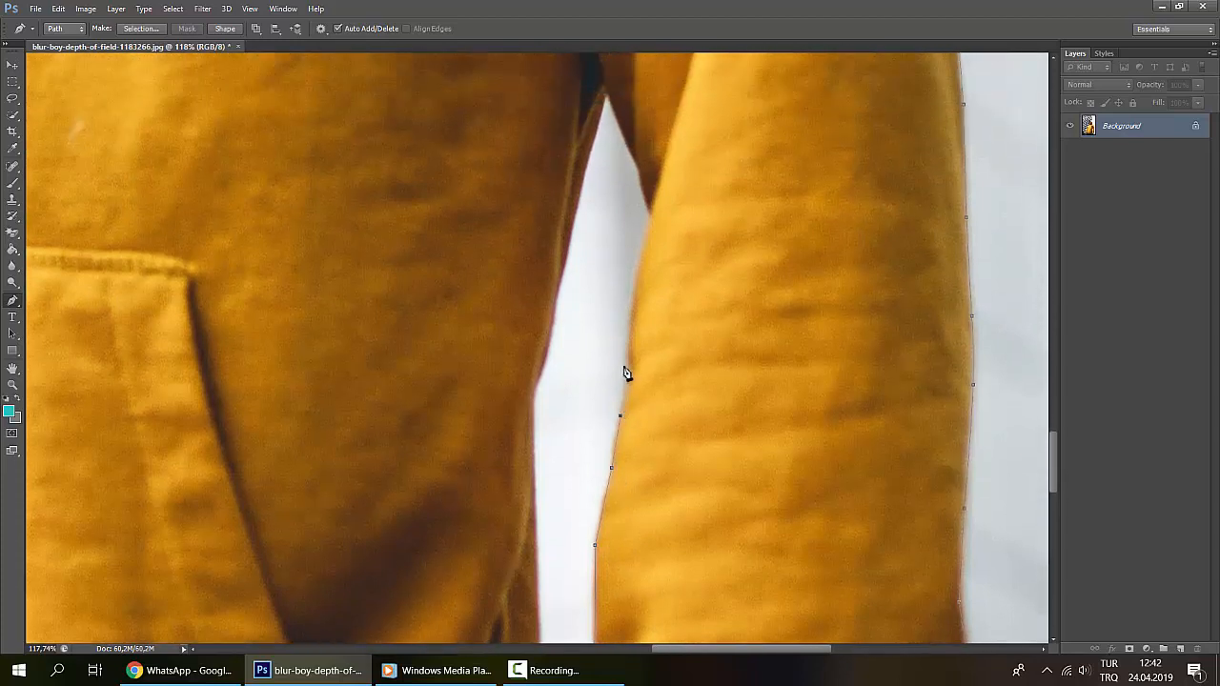
Step: Extend the path up the inner sleeve edge to the crease where the upper sleeve overlaps the forearm
left_click(630, 361)
scroll(633, 343, "up", 2)
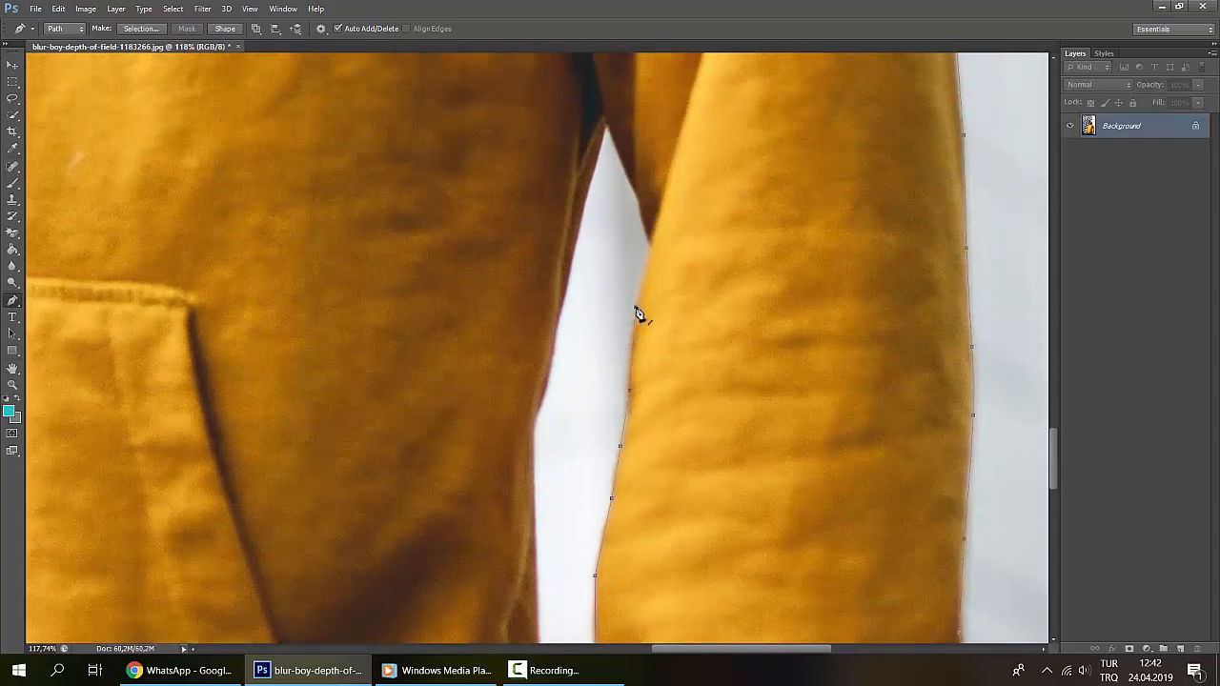
left_click(636, 311)
scroll(643, 305, "up", 2)
left_click(652, 288)
scroll(652, 305, "up", 2)
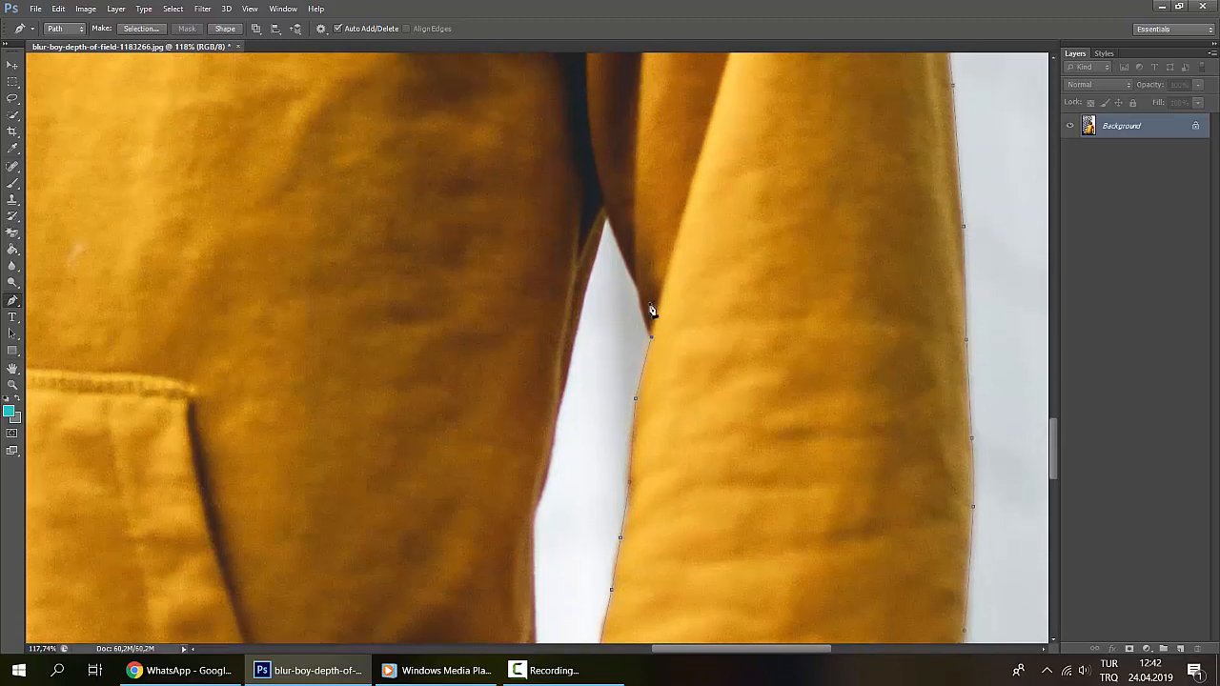
Step: Trace around the peak of the background gap under the arm and start down the torso's side
left_click(637, 287)
left_click(607, 219)
left_click(577, 332)
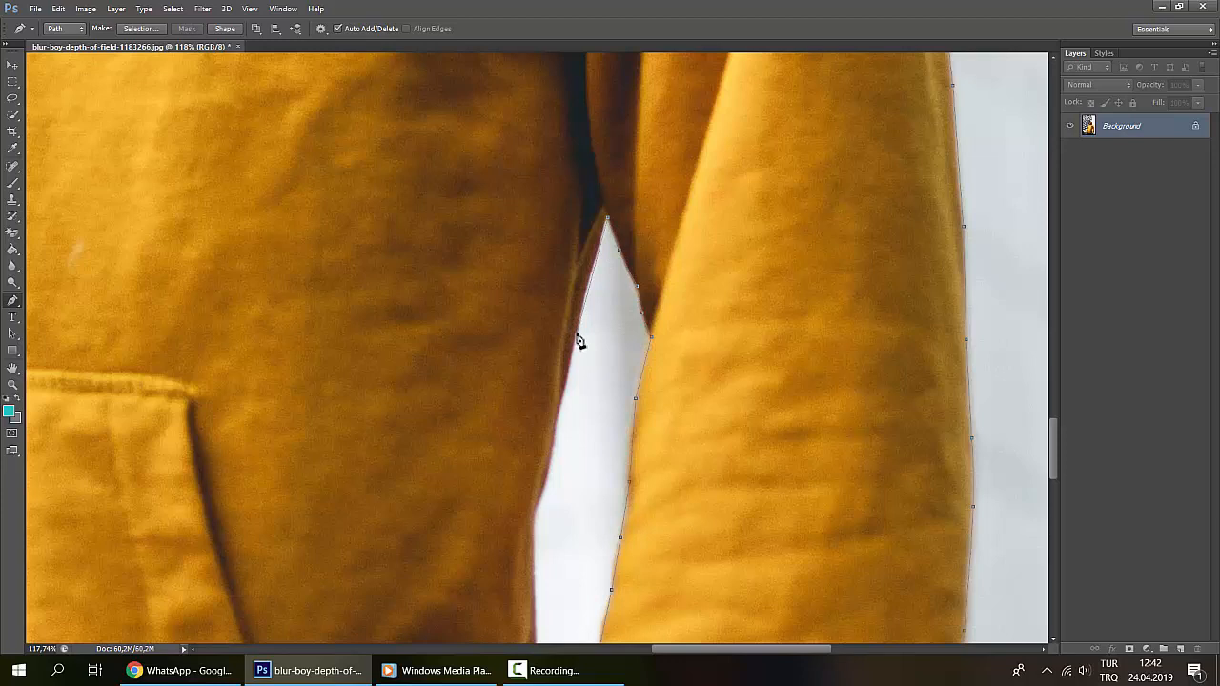
left_click(591, 275)
Step: Trace the torso's side down through the inward bend level with the front pocket
scroll(577, 387, "down", 2)
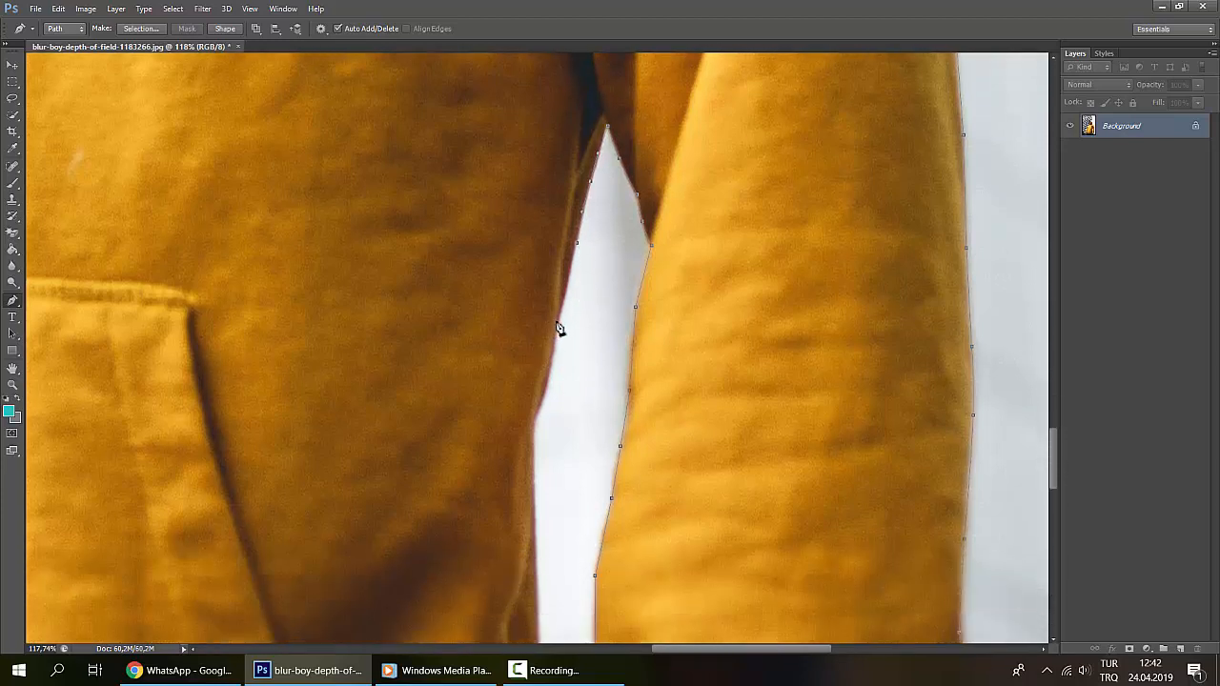
scroll(561, 324, "down", 1)
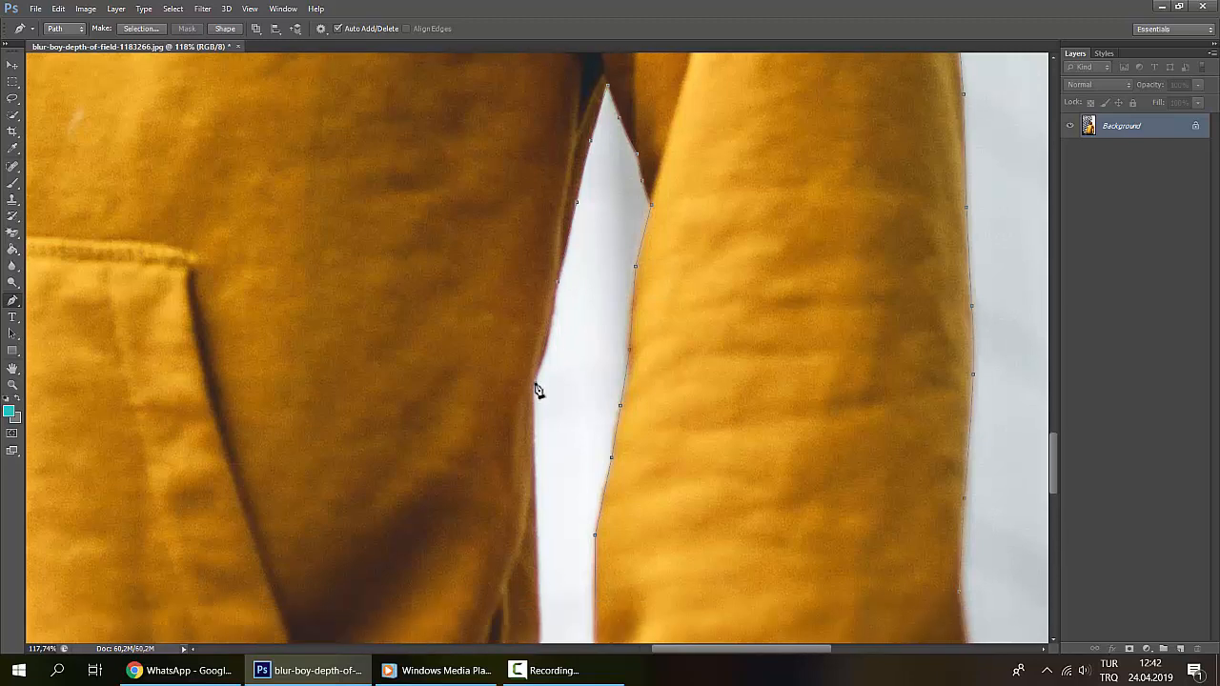
scroll(548, 400, "down", 1)
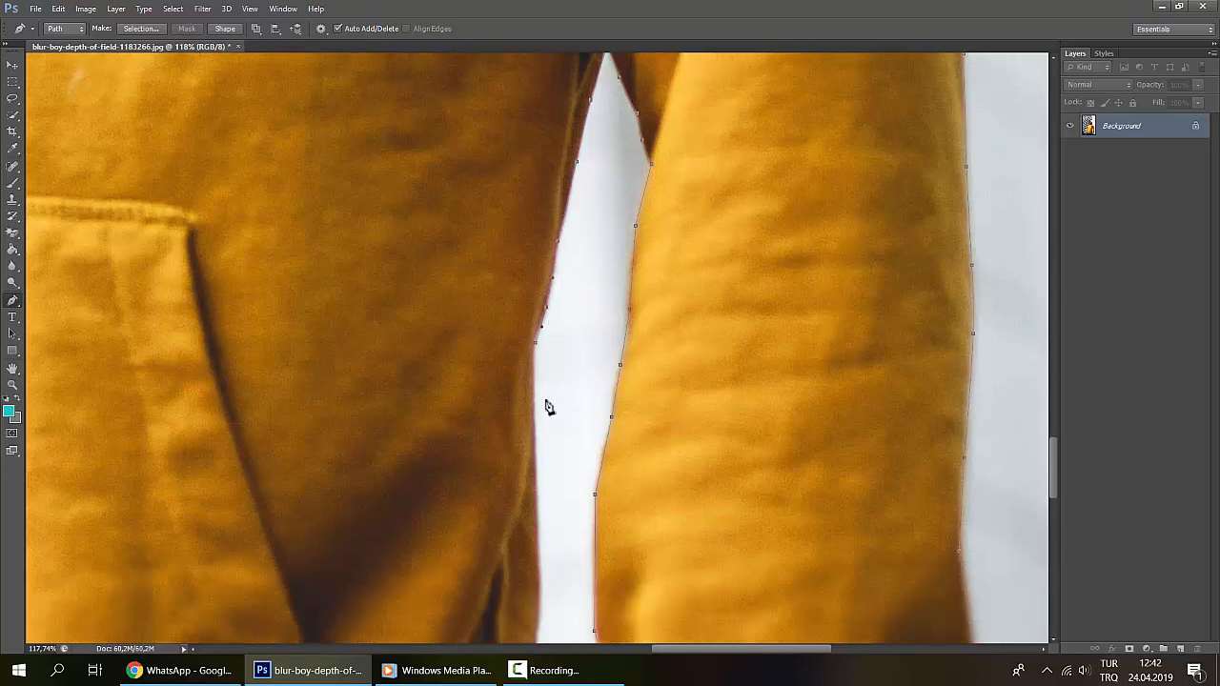
scroll(545, 418, "down", 2)
left_click(536, 420)
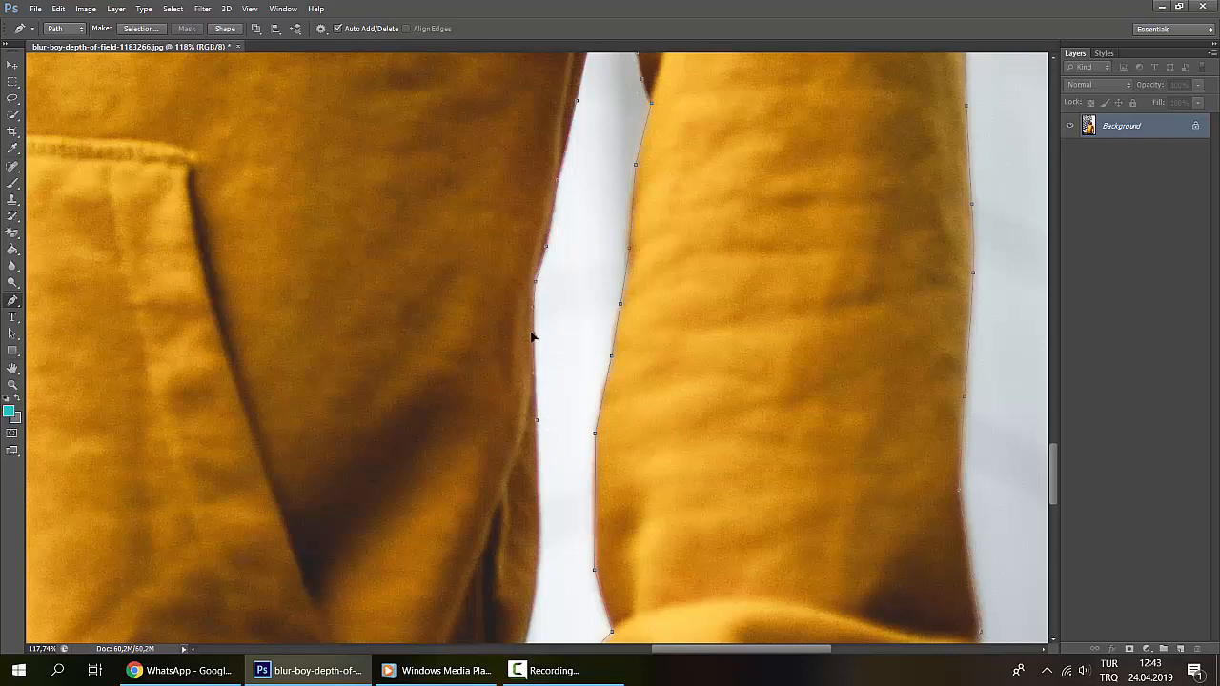
Step: Trace the lower side of the hoodie's body, curving the path in to the notch above the waistband
scroll(542, 410, "down", 3)
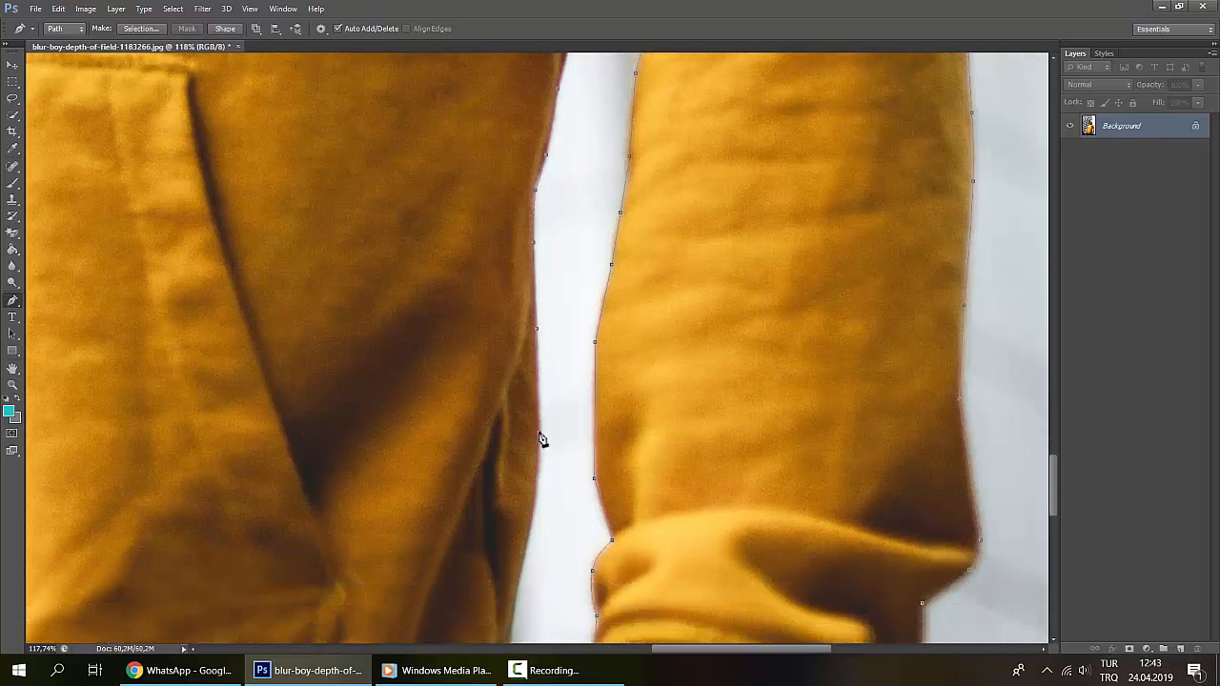
scroll(540, 439, "down", 4)
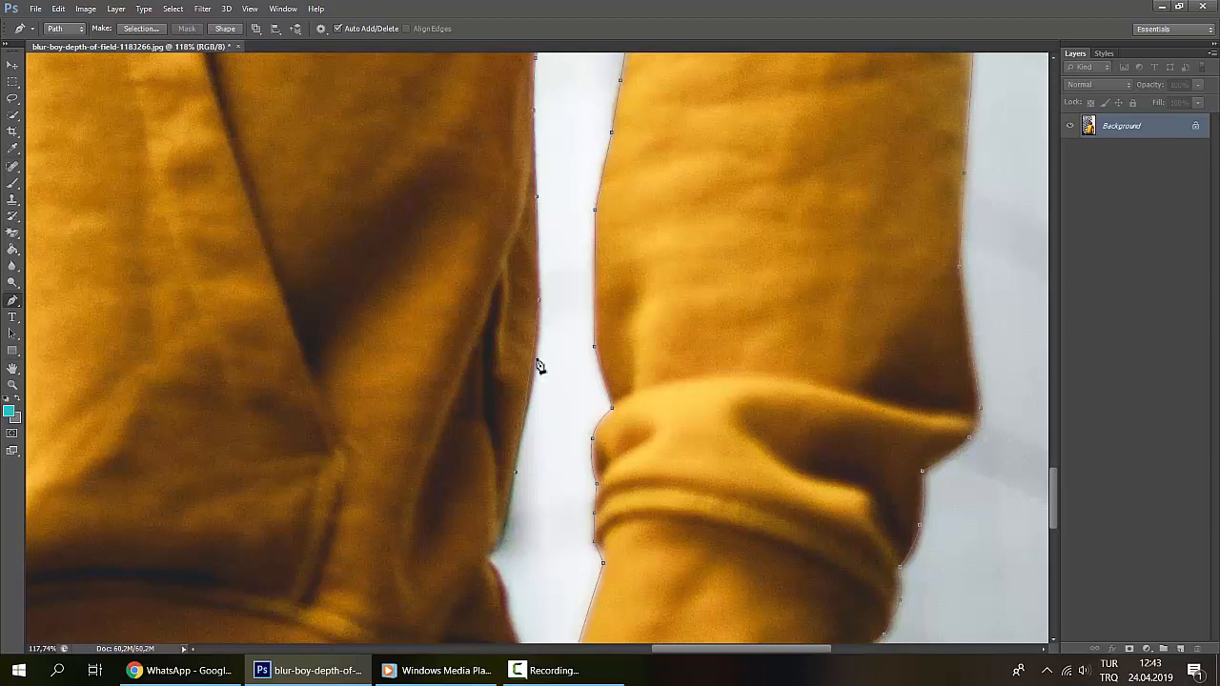
scroll(534, 400, "down", 3)
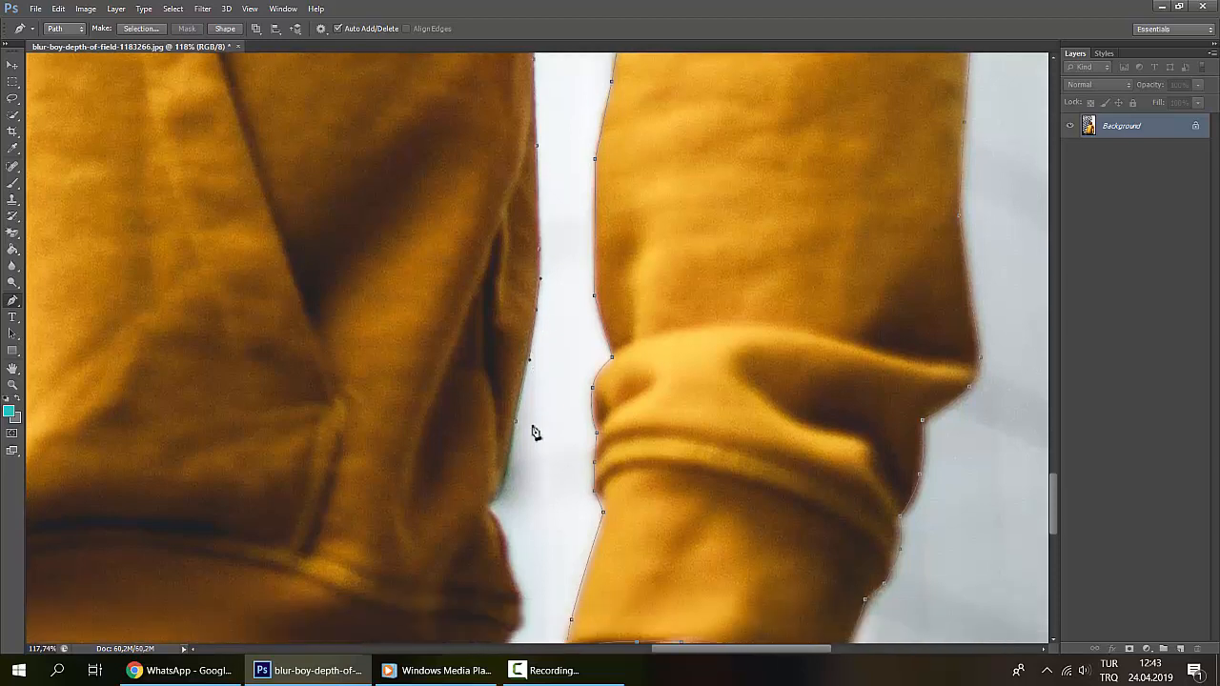
left_click(489, 462)
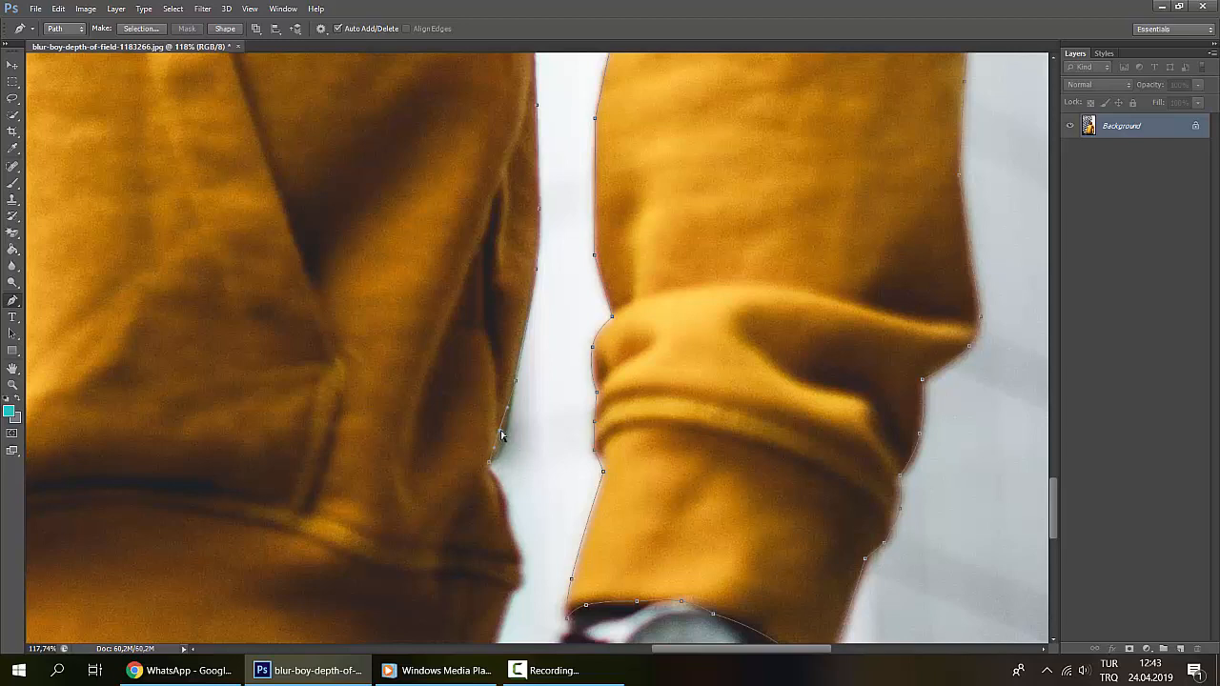
Step: Extend the path around the bulge at the waistband seam and down the waistband's side to its lower corner near the watch
scroll(507, 462, "down", 2)
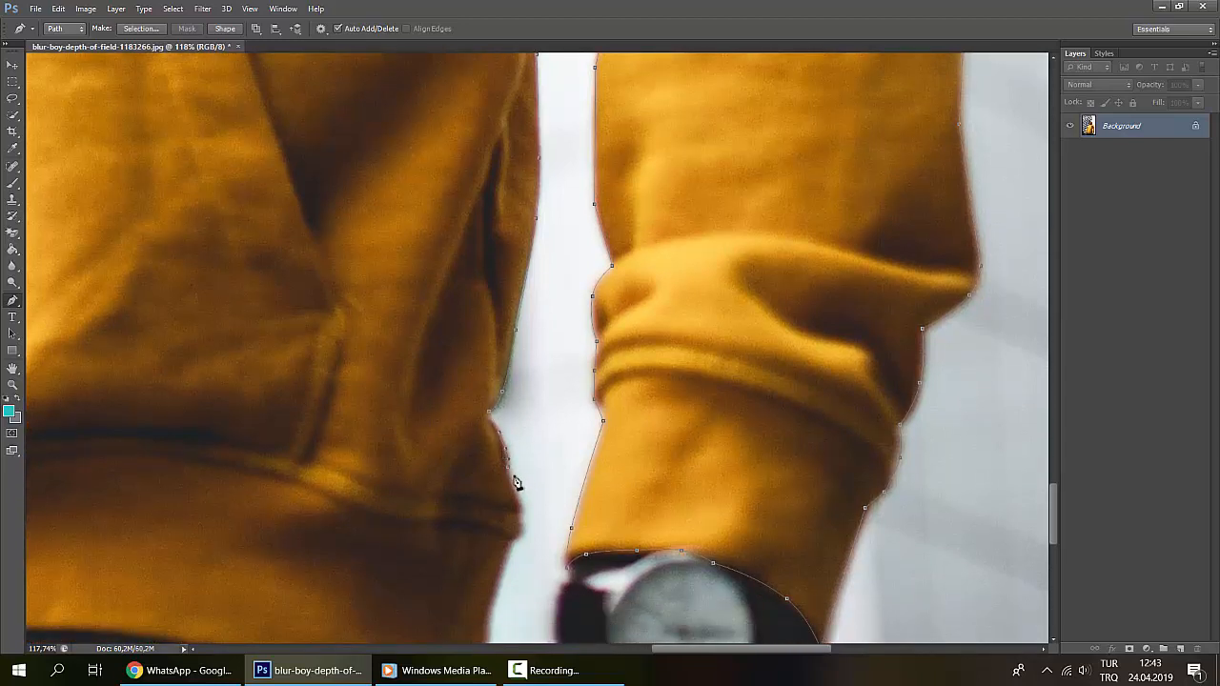
scroll(516, 482, "down", 2)
left_click(514, 465)
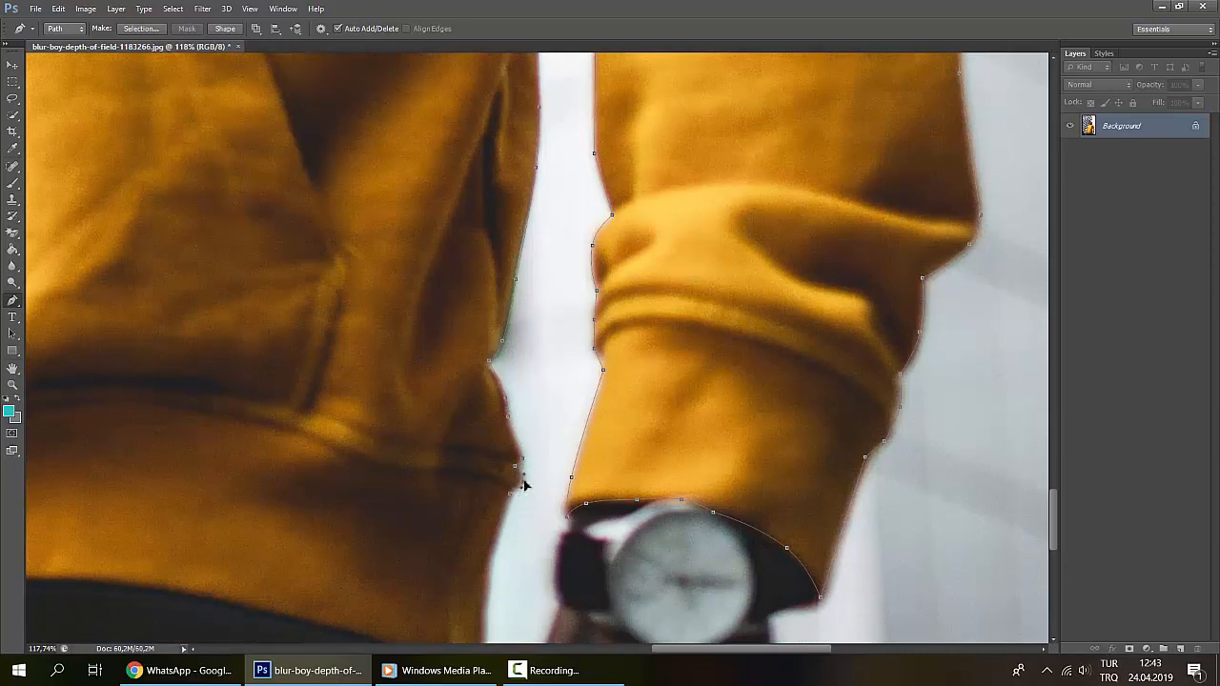
scroll(521, 518, "down", 4)
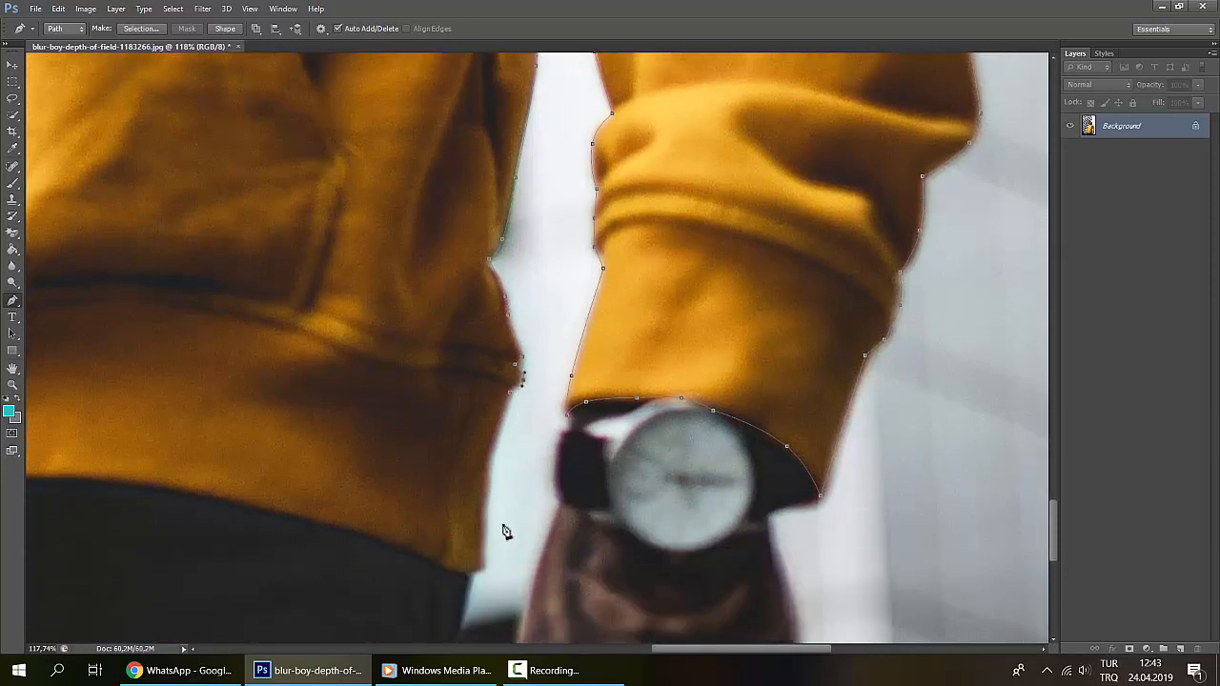
left_click(483, 468)
scroll(483, 468, "down", 2)
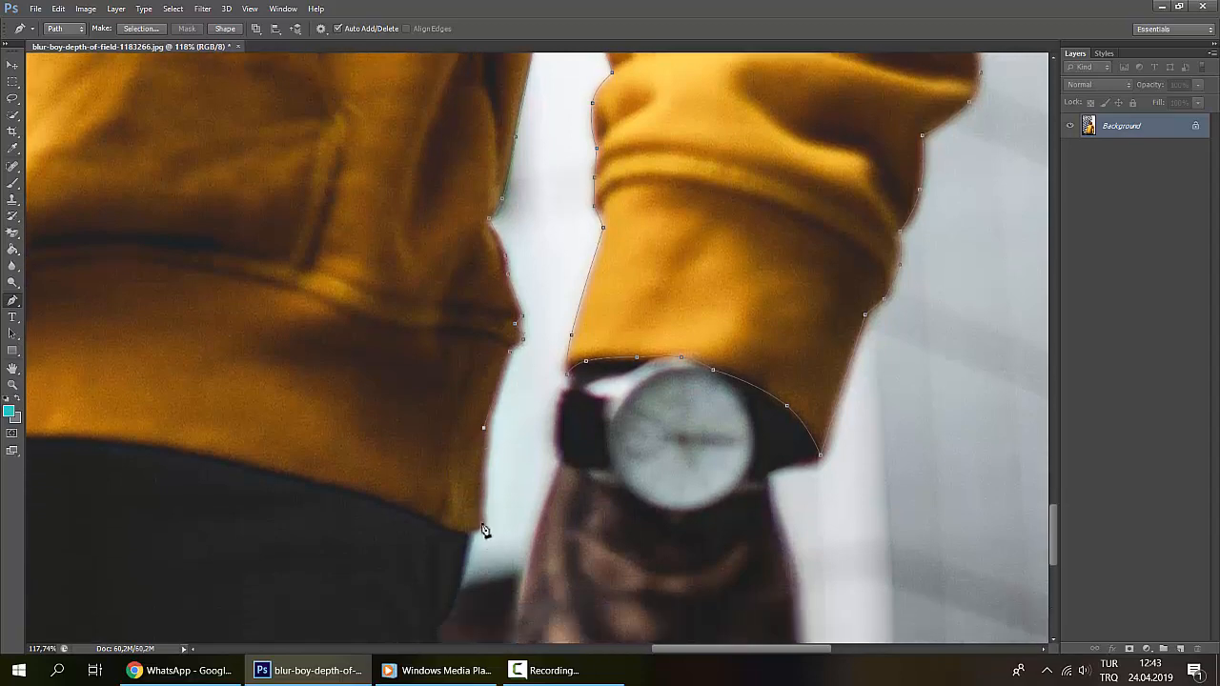
scroll(470, 534, "down", 5)
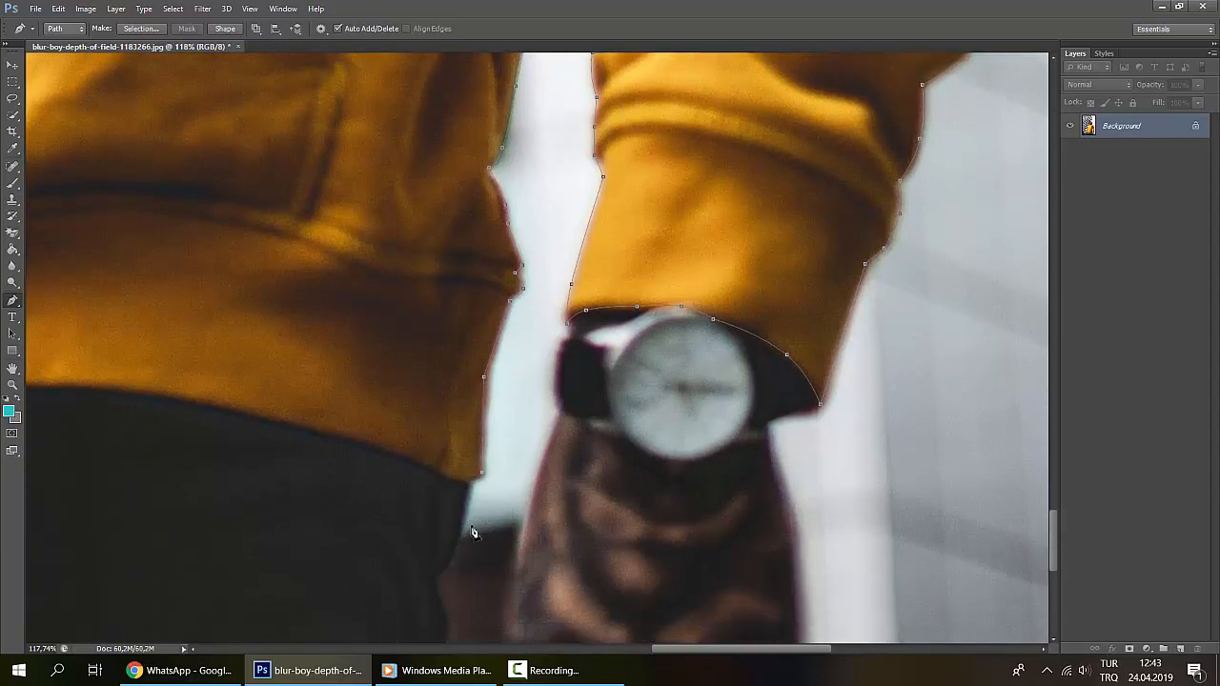
Step: Round the waistband's lower corner and begin a curved path along its bottom edge above the black trousers
scroll(469, 533, "down", 2)
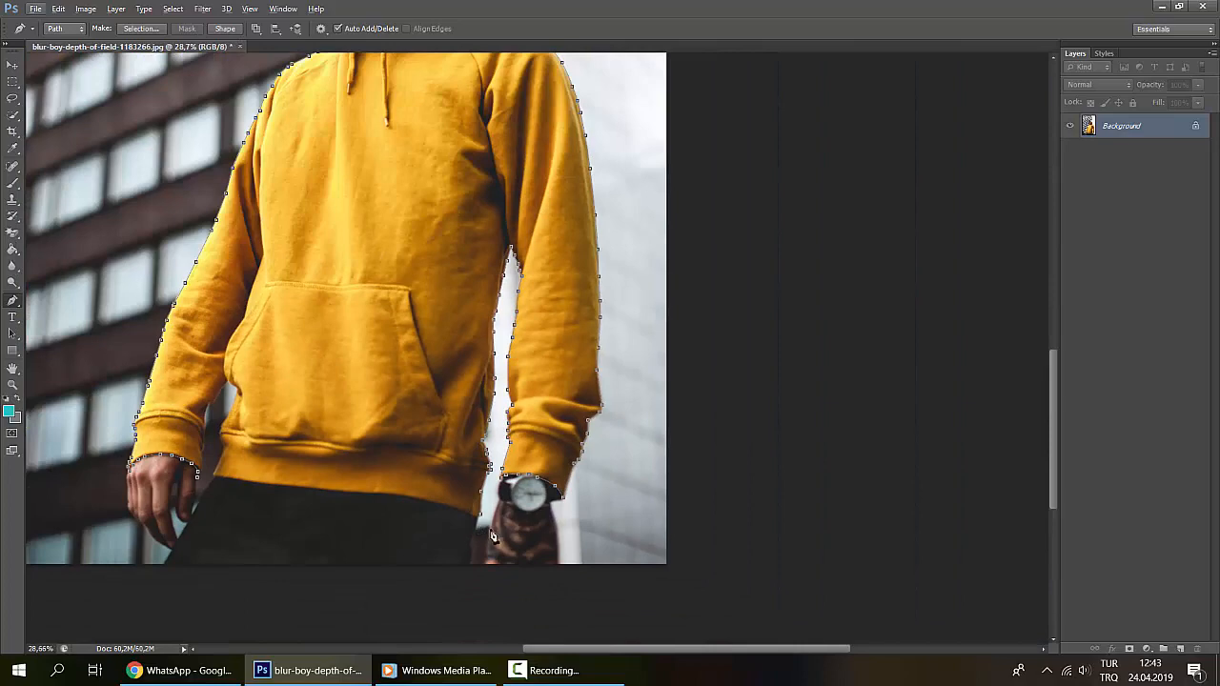
scroll(492, 534, "up", 8)
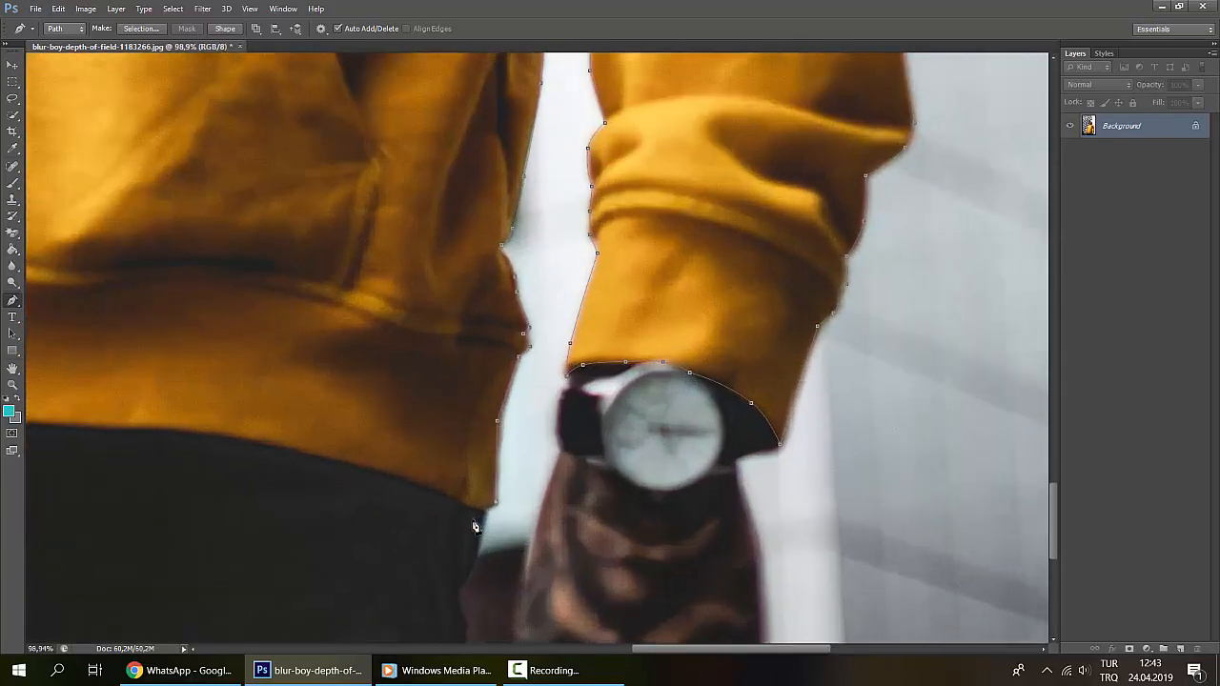
scroll(485, 505, "left", 6)
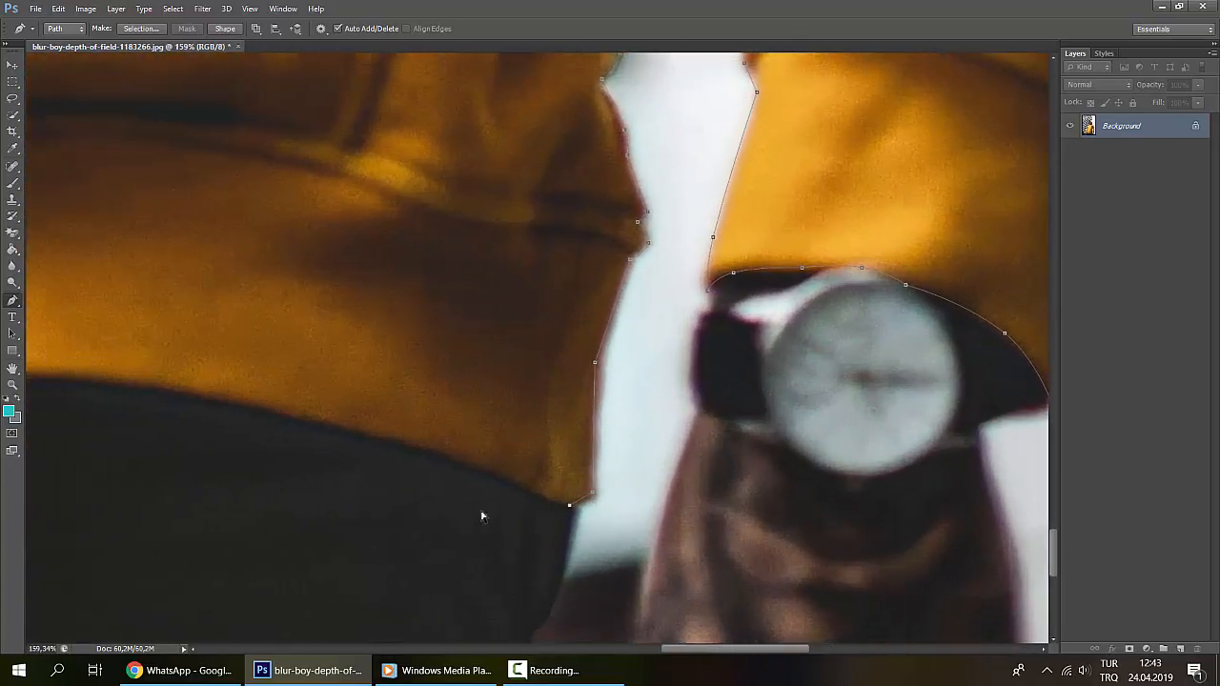
left_click(455, 429)
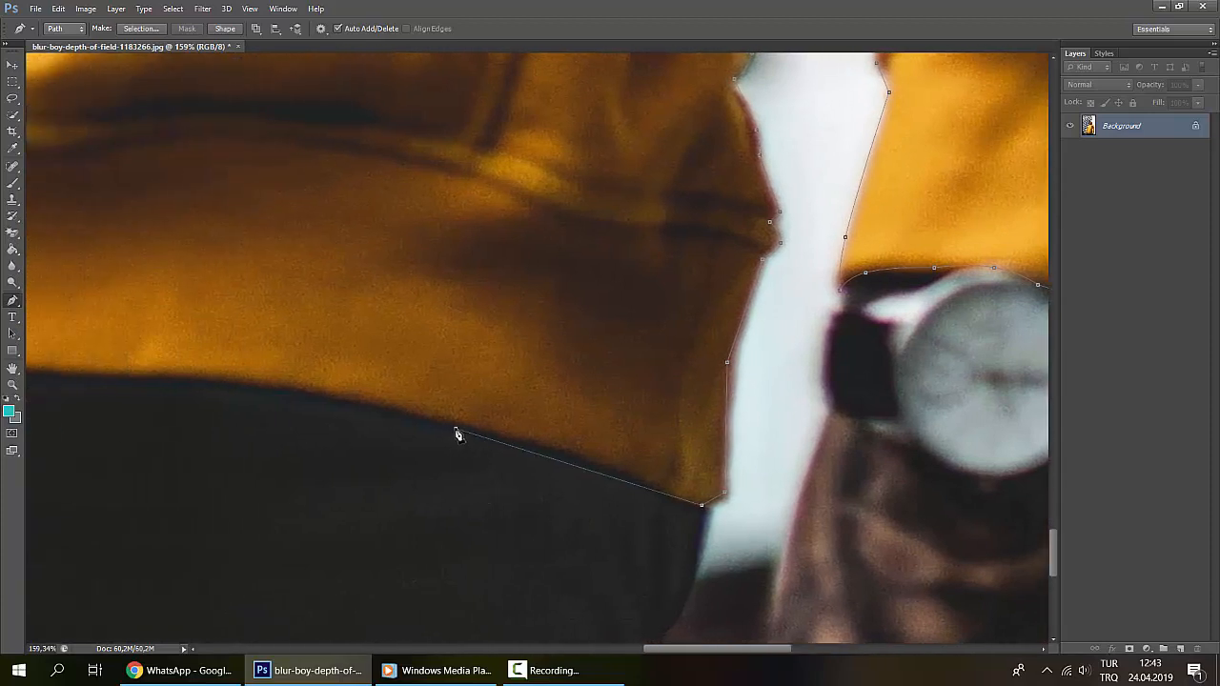
left_click(570, 465)
scroll(538, 486, "left", 5)
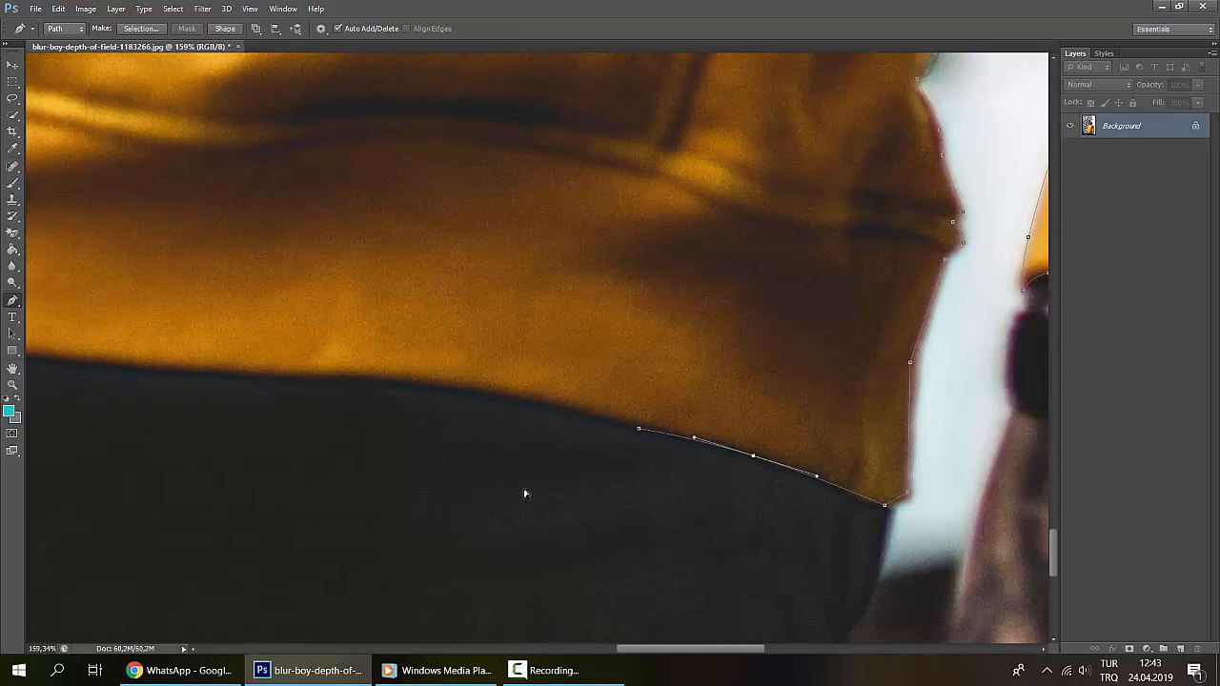
Step: Continue the path along the middle of the waistband's bottom edge, bending the segments to follow its gentle curve
scroll(514, 476, "left", 3)
left_click(461, 385)
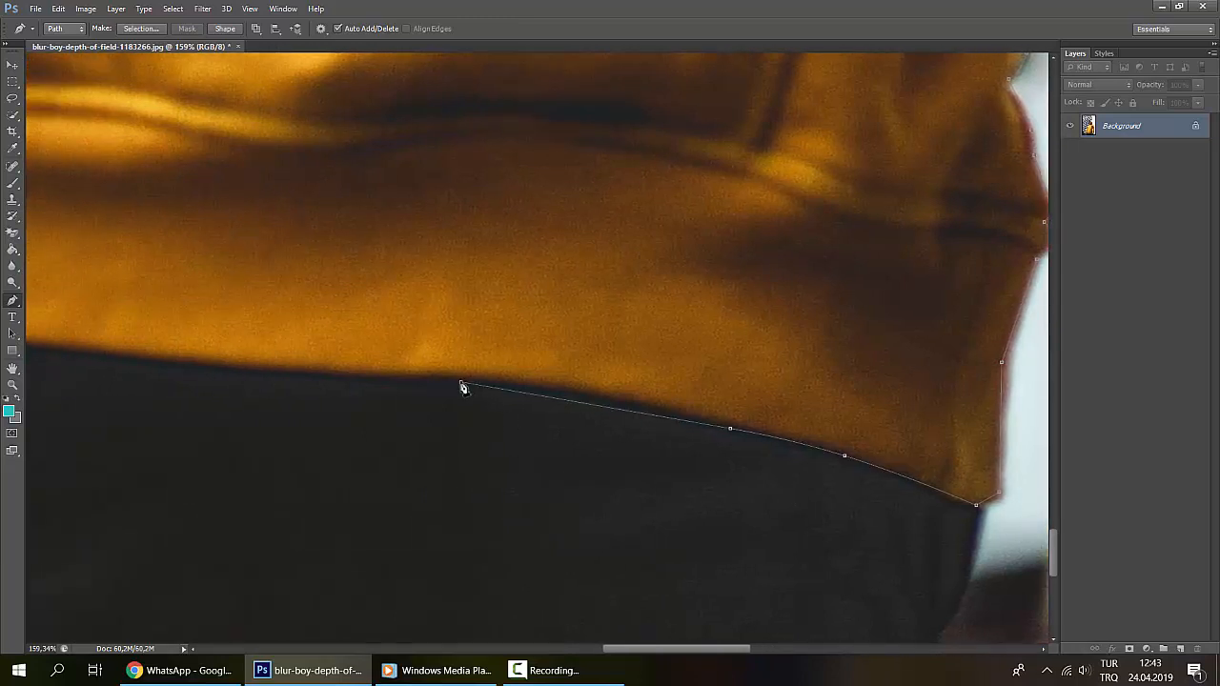
scroll(505, 391, "left", 1)
left_click(602, 402)
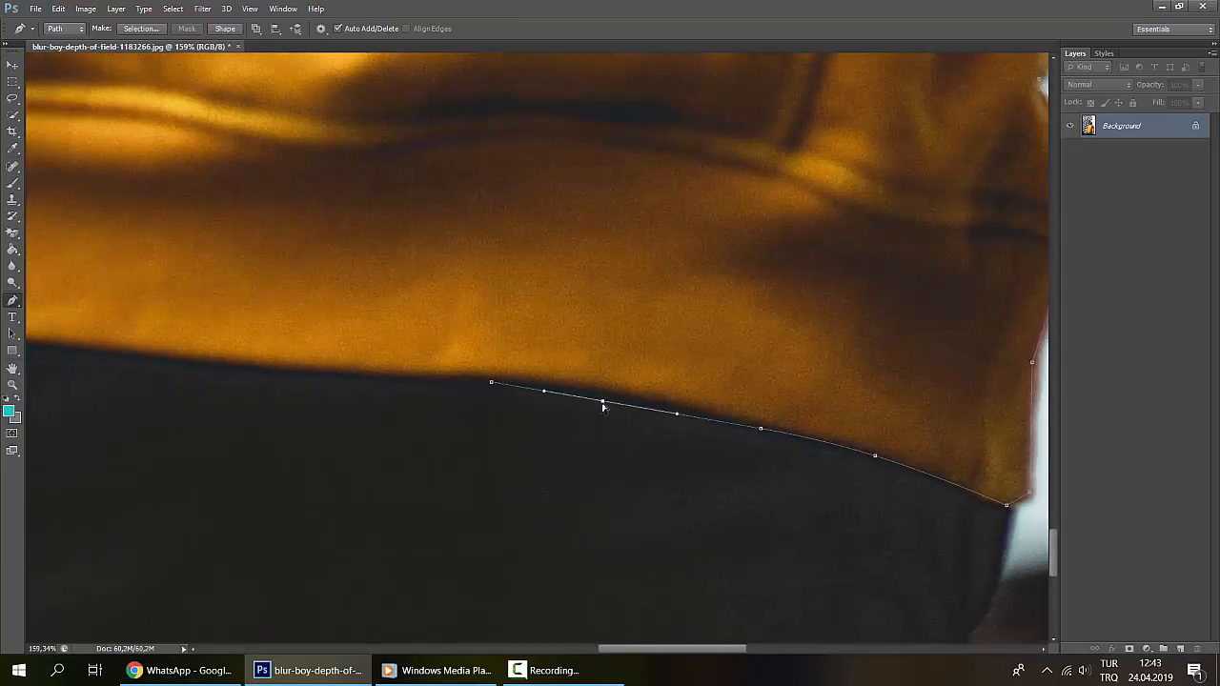
scroll(602, 404, "left", 6)
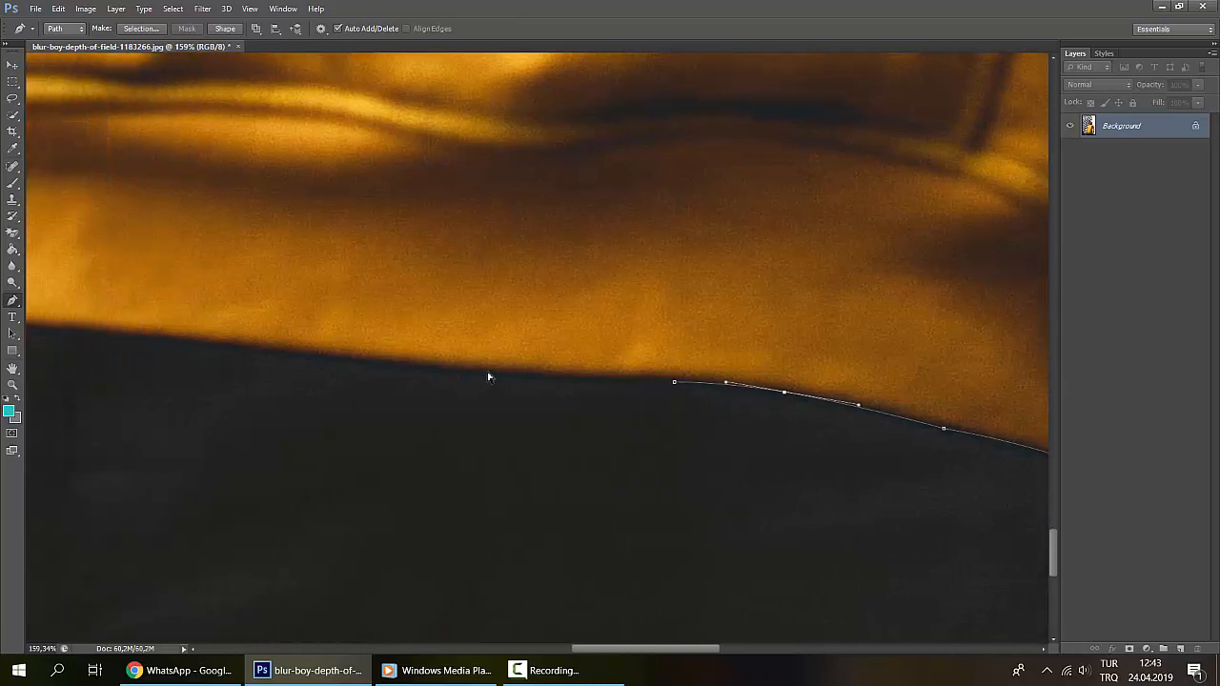
left_click(488, 372)
left_click(674, 385)
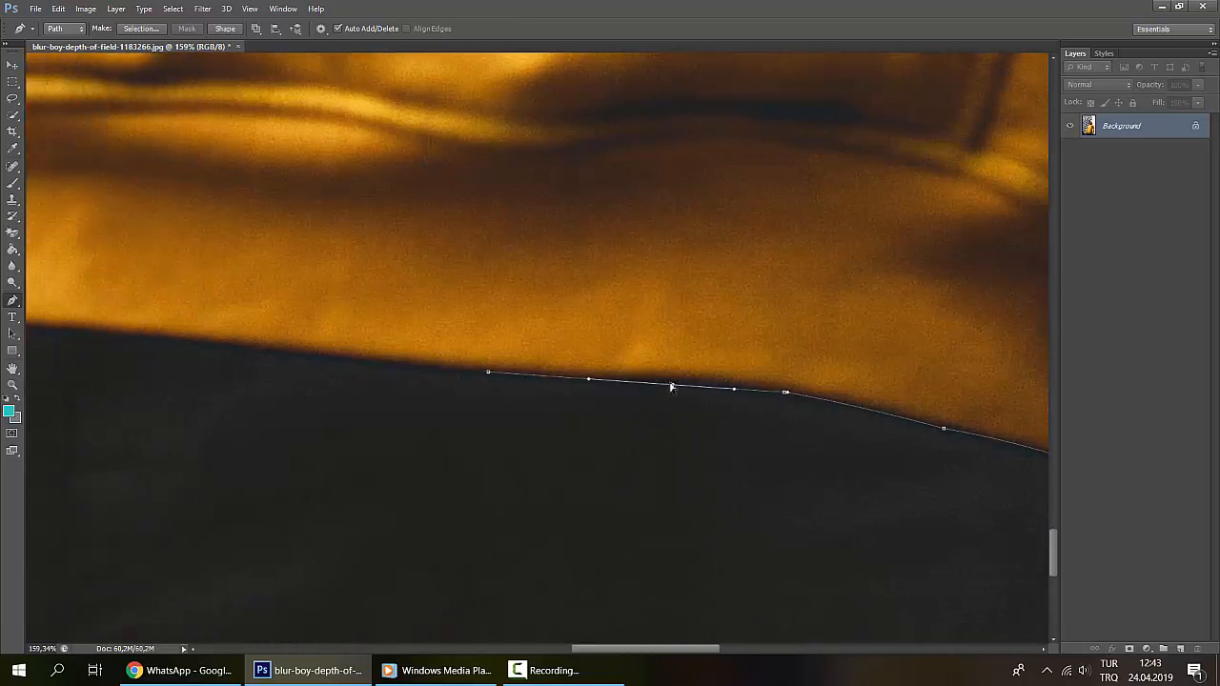
scroll(667, 390, "left", 1)
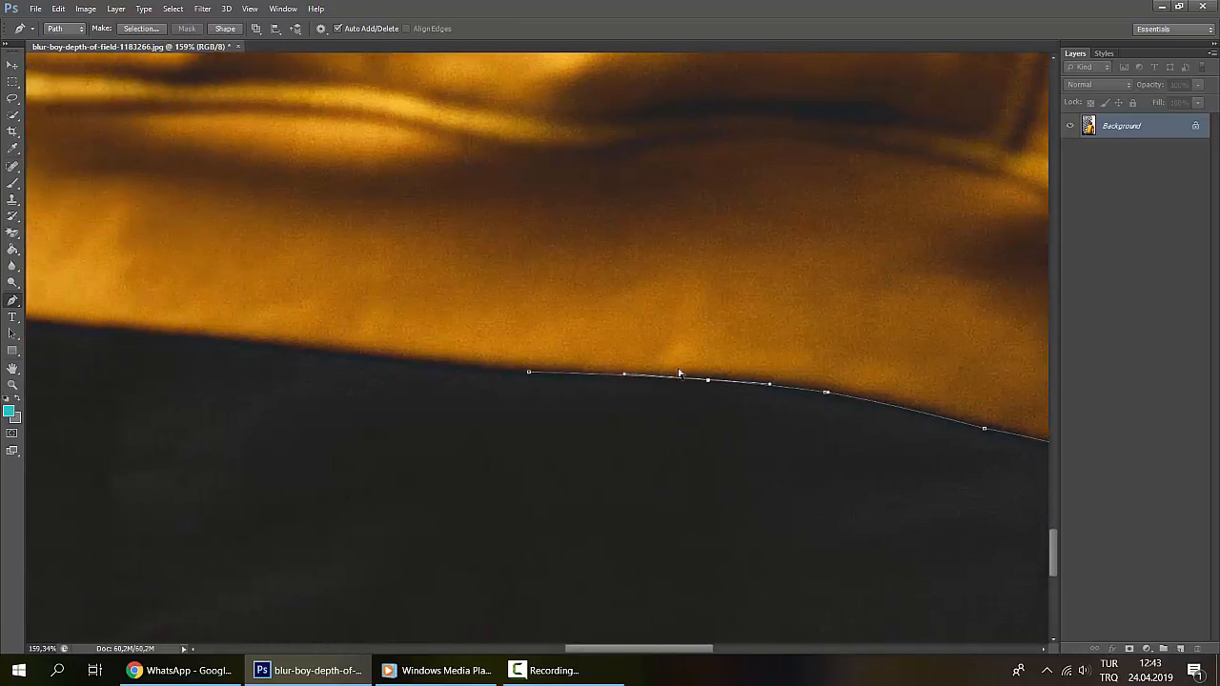
scroll(680, 374, "left", 7)
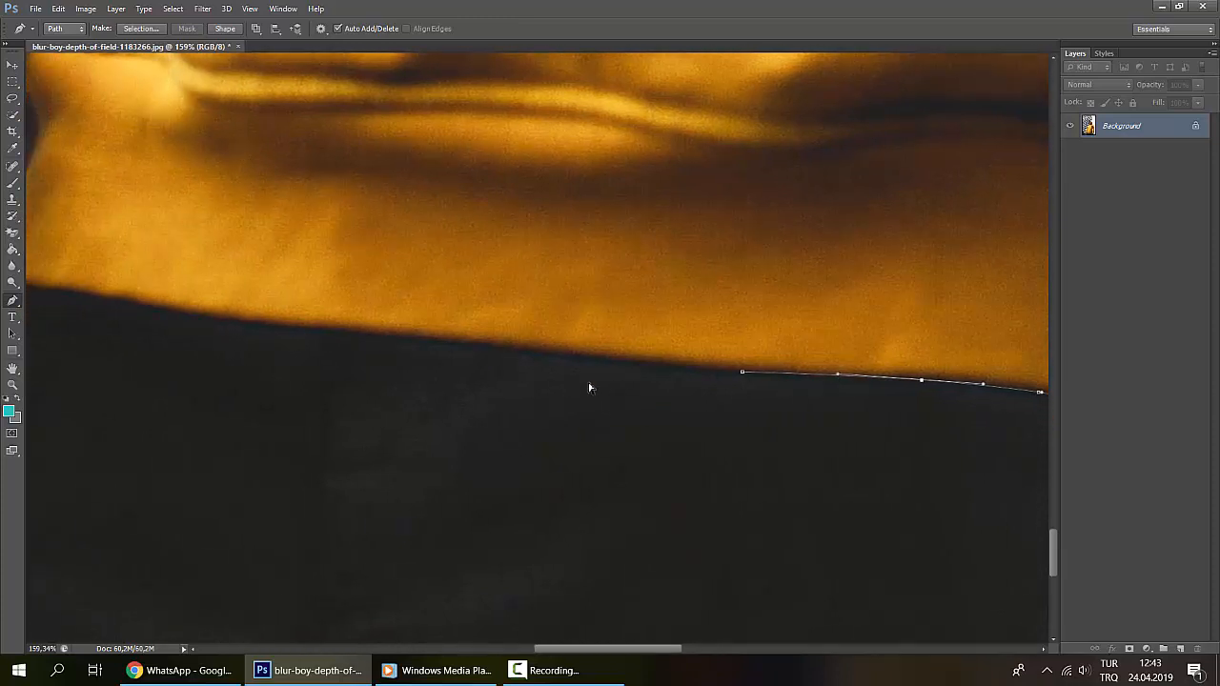
Step: Trace the rest of the waistband's bottom edge to the corner beside the bare hand, curving the last stretch to fit
left_click(412, 339)
scroll(411, 381, "left", 5)
left_click(323, 313)
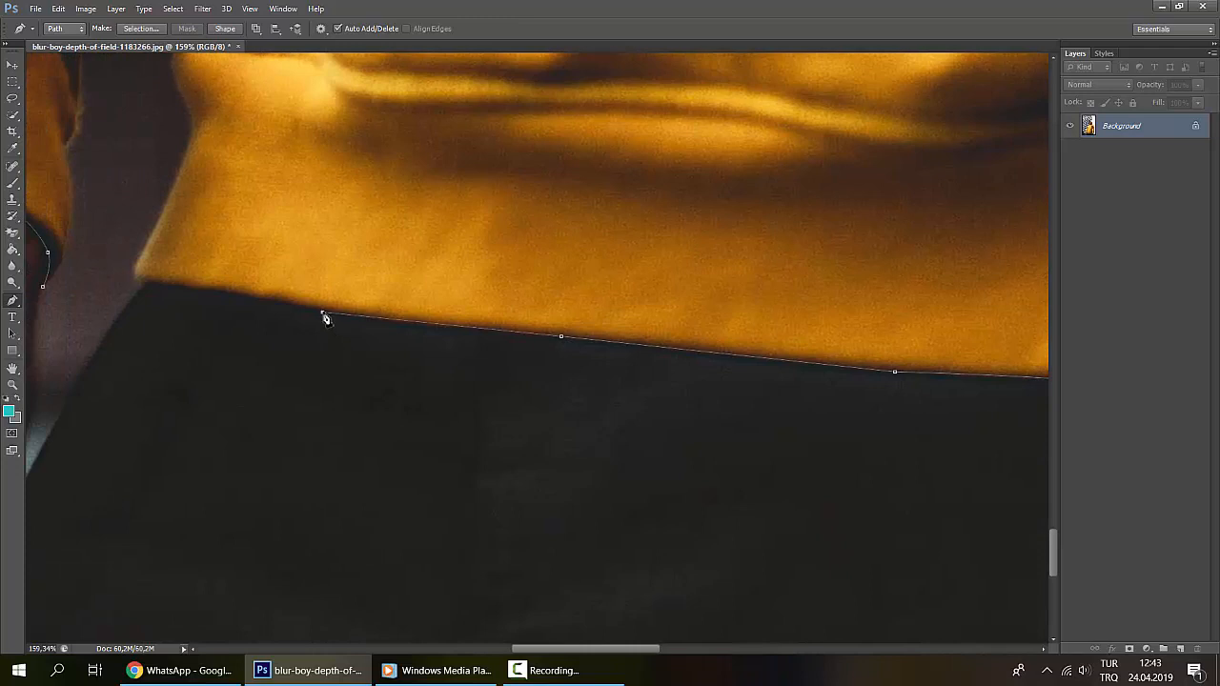
scroll(326, 317, "left", 3)
left_click(248, 280)
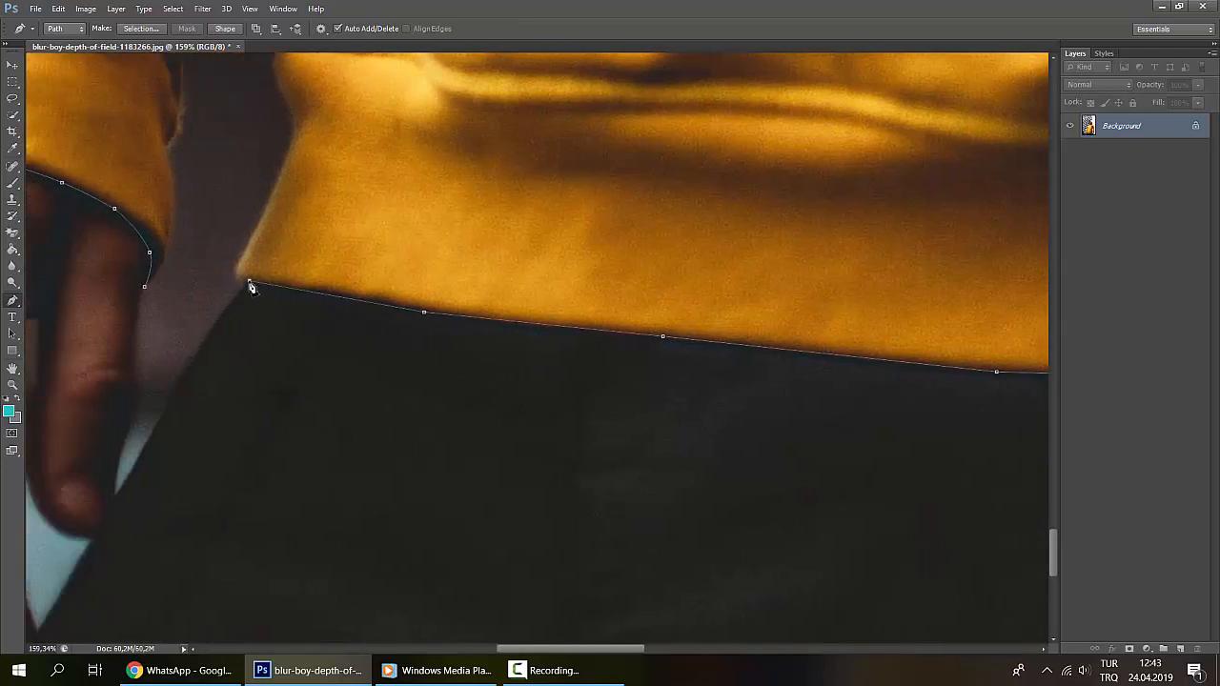
left_click(424, 305)
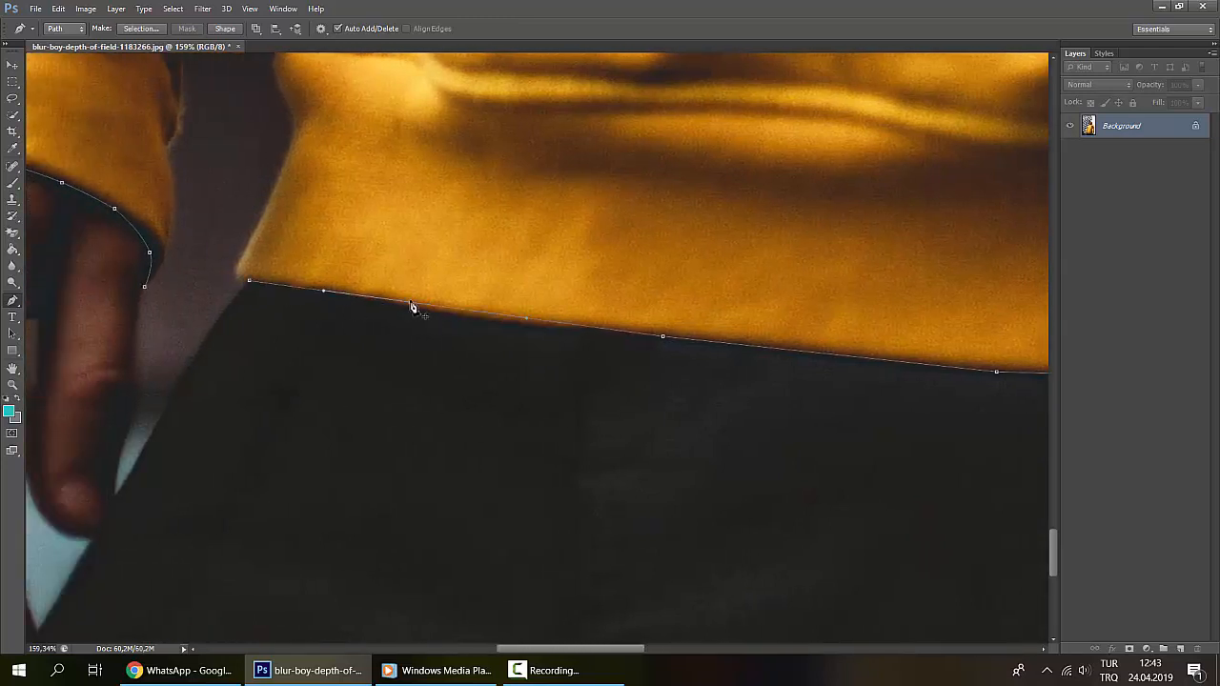
scroll(412, 310, "left", 4)
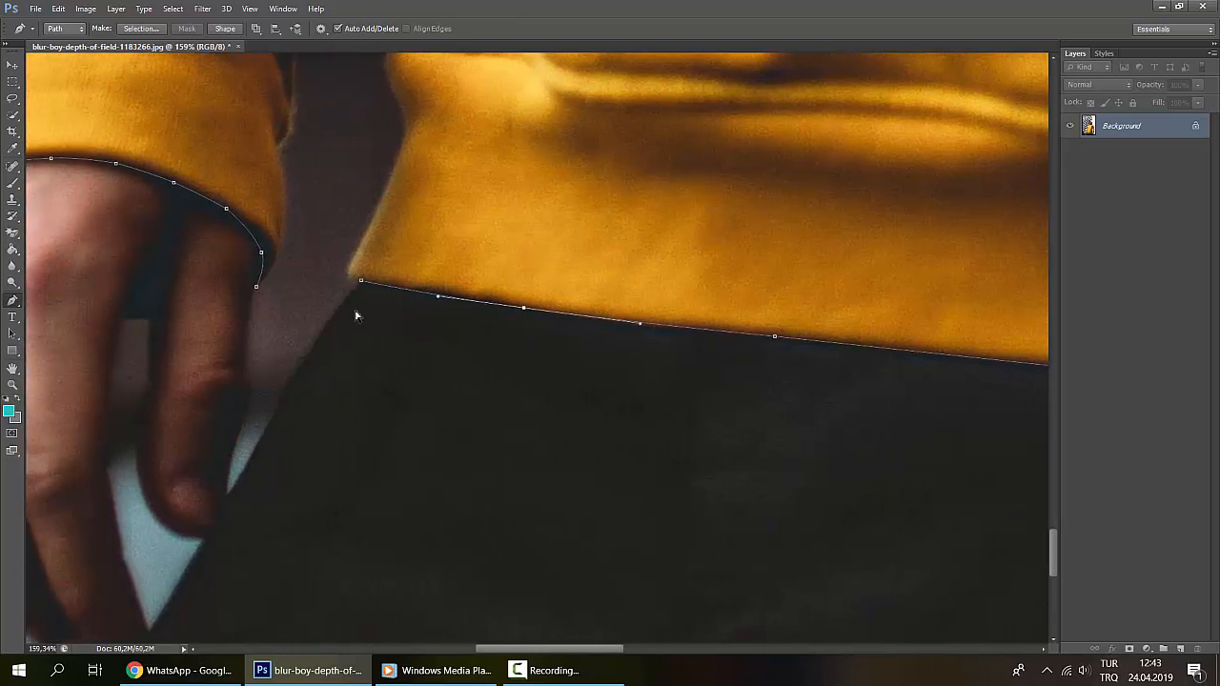
Step: Round the waistband corner beside the hand and curve the path up the waistband's side to just below the seam
left_click(383, 256)
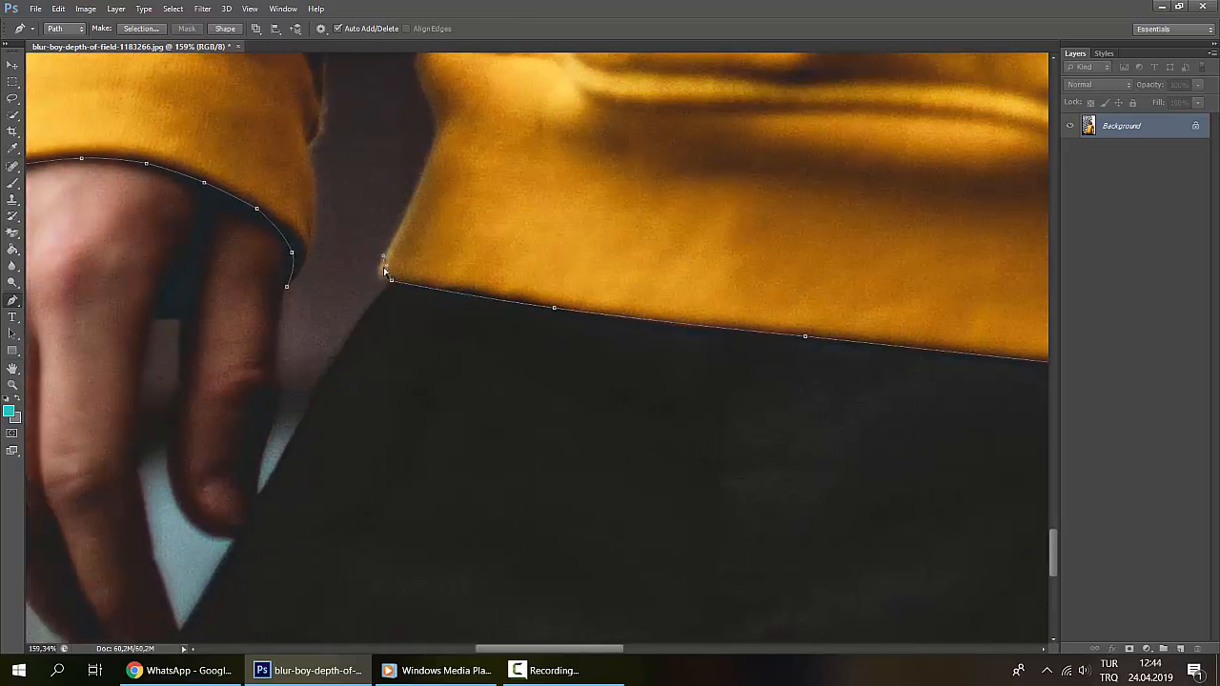
scroll(414, 174, "up", 1)
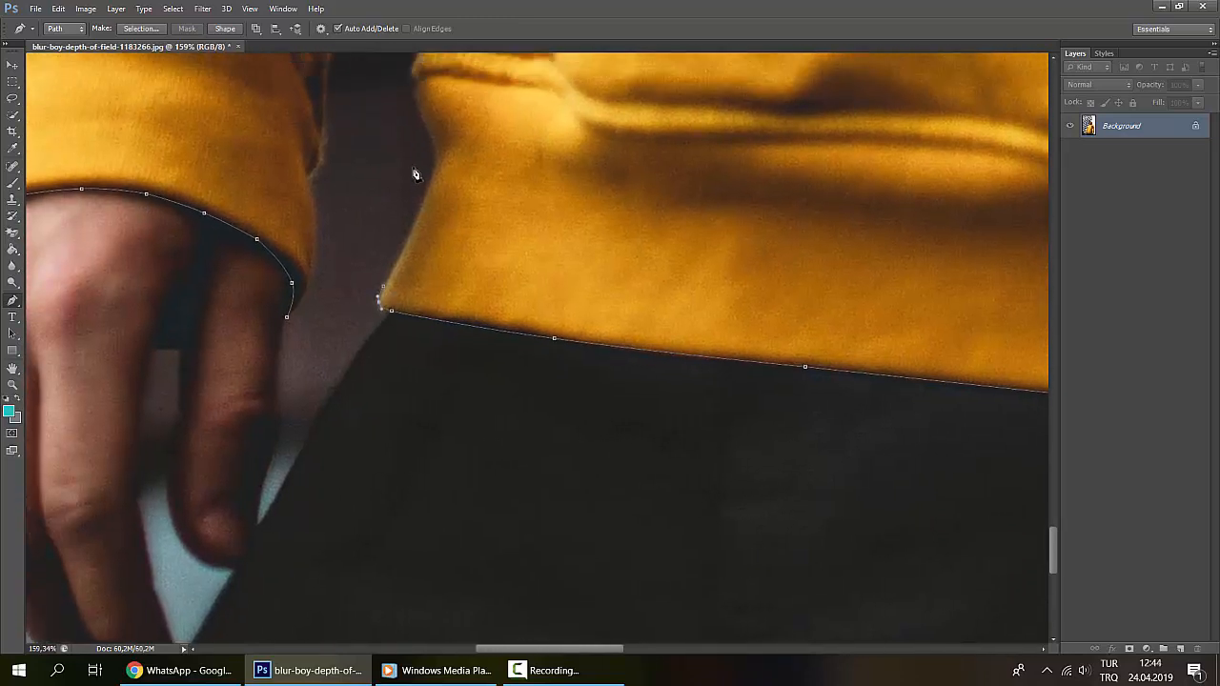
left_click(431, 179)
left_click(417, 208)
left_click_drag(417, 208, 418, 211)
left_click(414, 95)
left_click_drag(427, 150, 436, 148)
Step: Trace past the waistband seam and up the torso's side to the upper part of the gap beside the arm
scroll(428, 134, "up", 2)
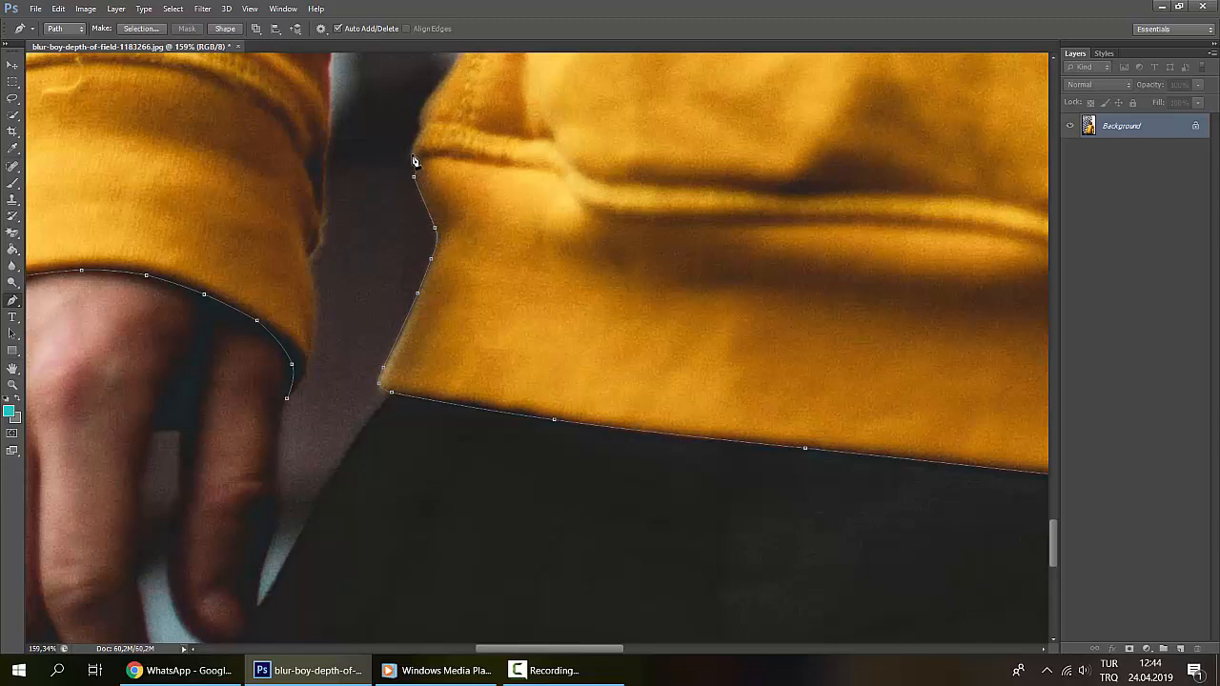
left_click(412, 152)
scroll(422, 136, "up", 2)
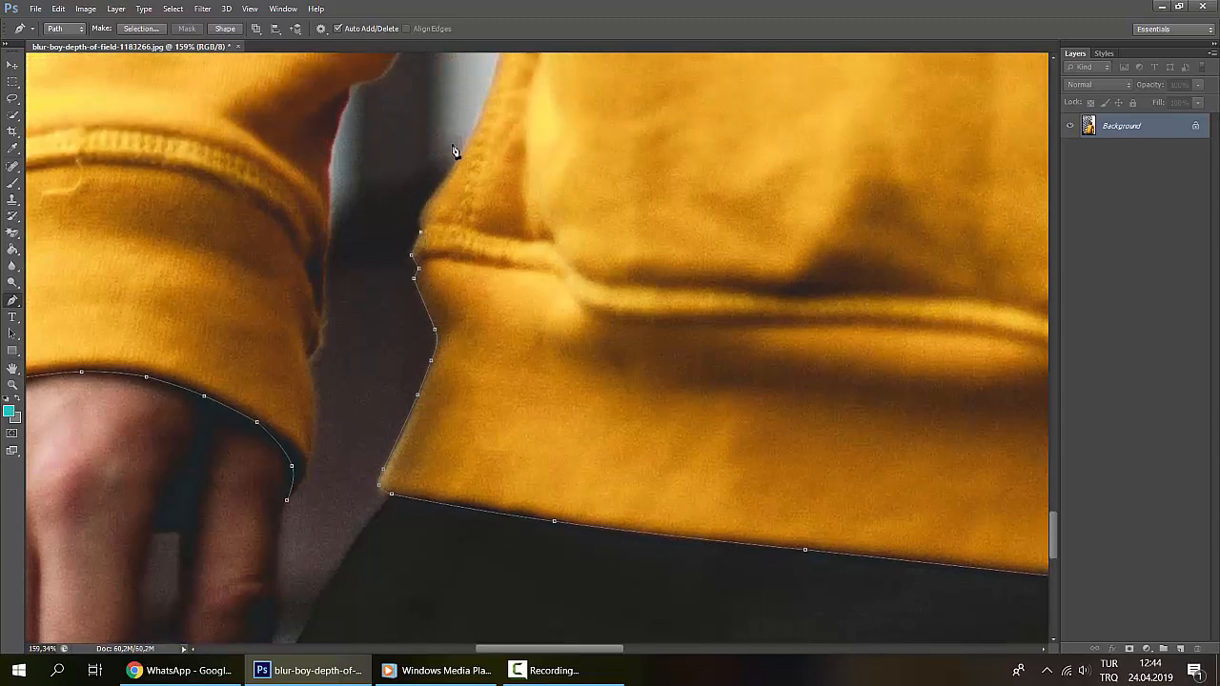
left_click(453, 169)
scroll(448, 200, "up", 3)
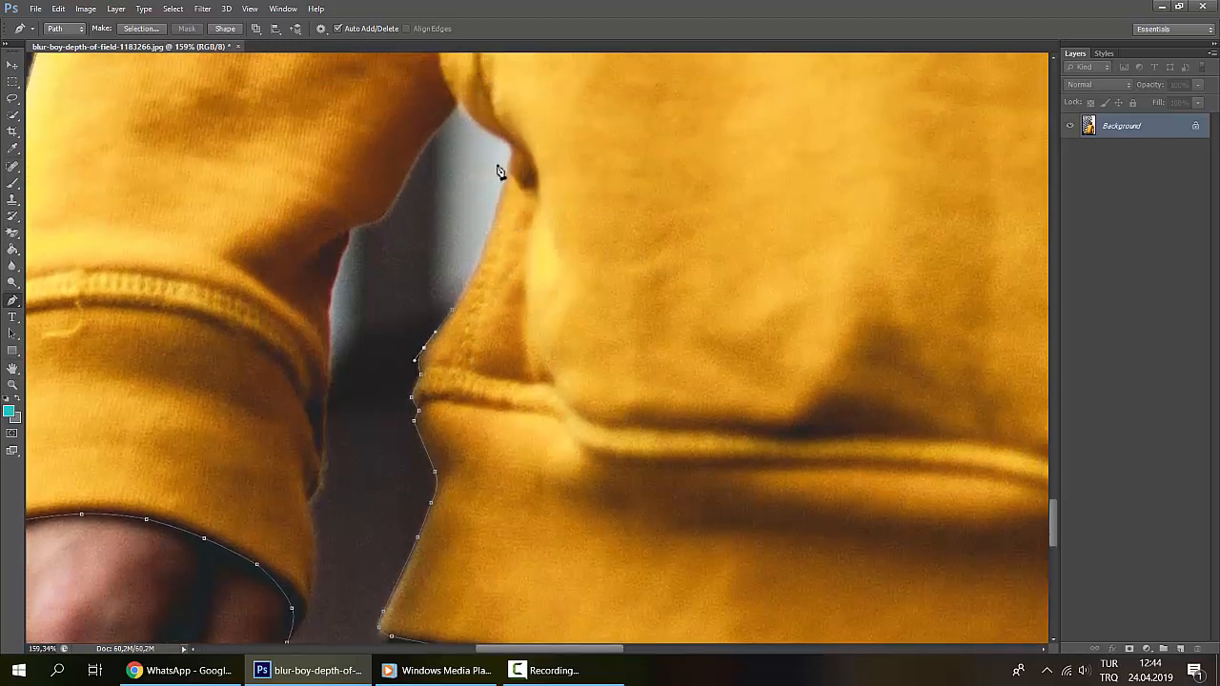
left_click_drag(494, 208, 483, 256)
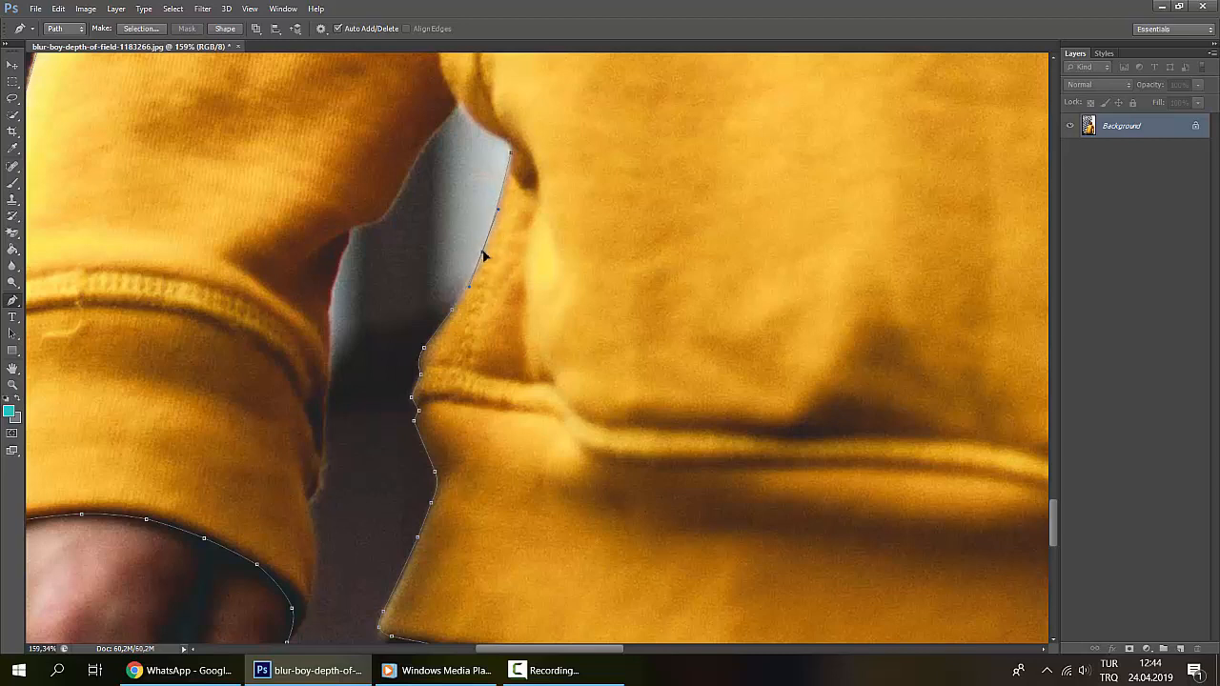
Step: Trace around the top of the gap and down the sleeve's inner edge to the crease above the cuff
left_click(459, 103)
left_click(436, 133)
left_click(419, 170)
left_click_drag(417, 169, 404, 195)
left_click_drag(353, 237, 385, 221)
Step: Extend the path down the sleeve's inner edge past the cuff seam, along the side of the cuff
left_click(330, 296)
left_click(329, 381)
scroll(329, 391, "down", 2)
left_click(326, 414)
scroll(326, 414, "down", 2)
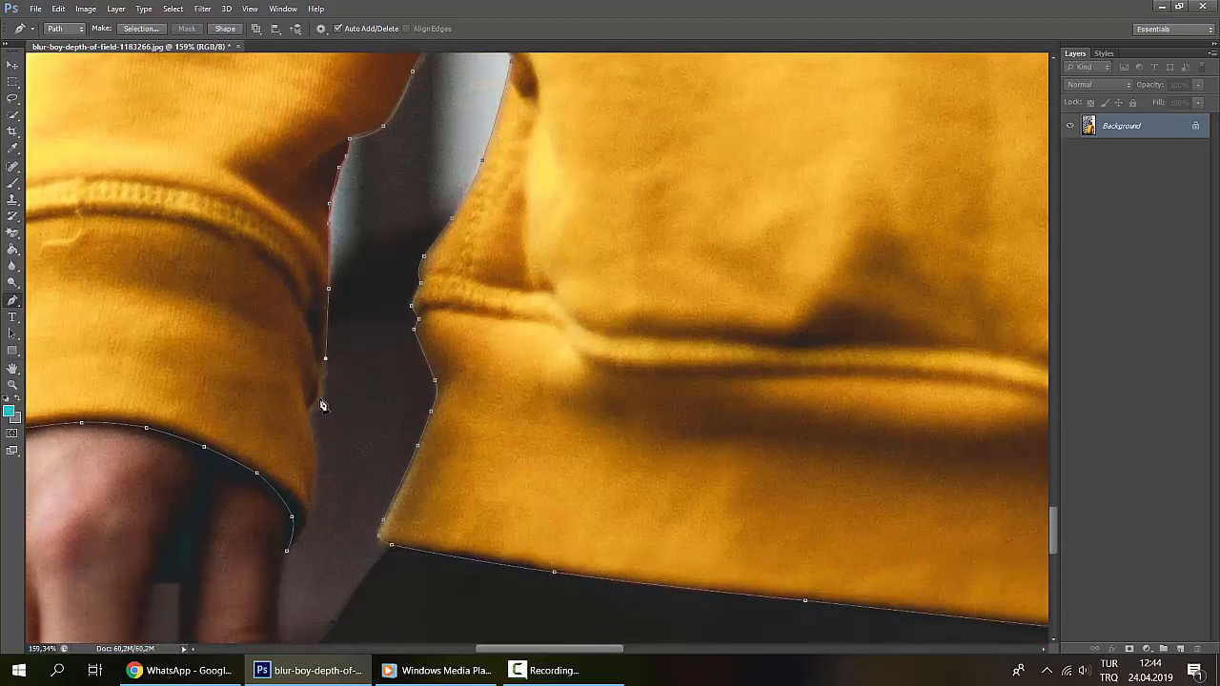
Step: Trace the cuff's remaining side edge with a slight curve and close the path at its starting anchor beside the fingers
left_click(314, 408)
left_click(306, 512)
left_click_drag(314, 468, 317, 447)
scroll(311, 481, "down", 2)
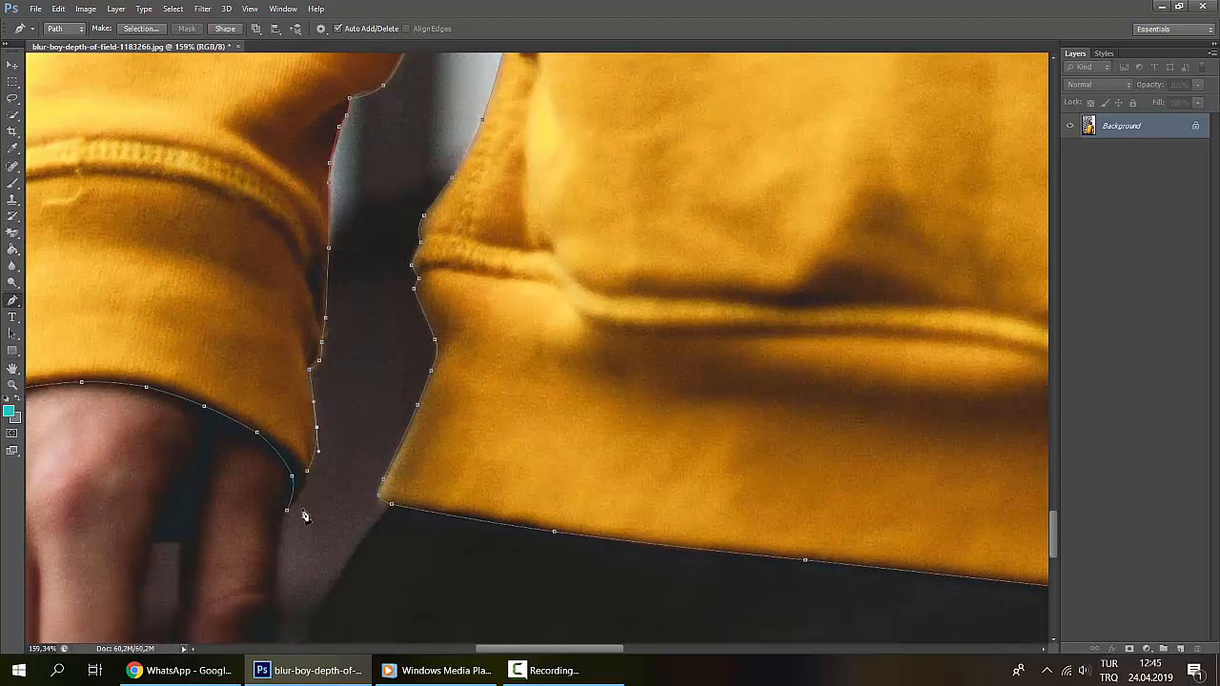
left_click(296, 498)
left_click(290, 515)
Step: Convert the closed hoodie path into a new anti-aliased selection with a 0,2-pixel feather radius and fit the image in view
right_click(673, 175)
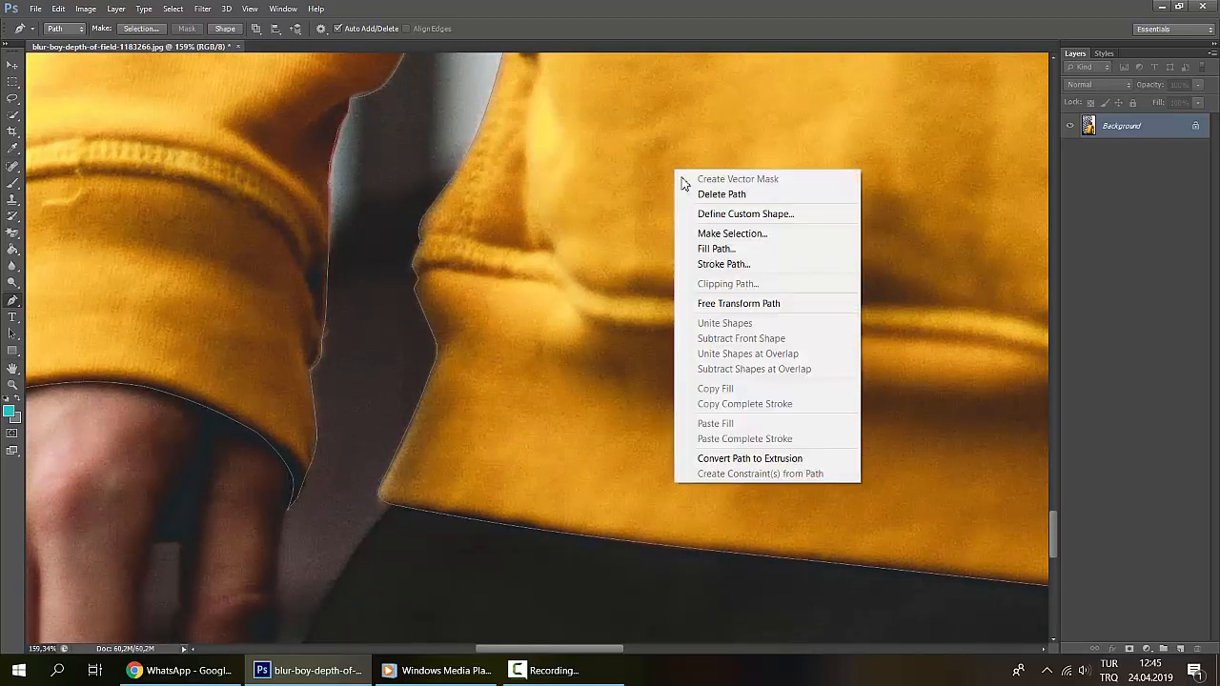
left_click(701, 232)
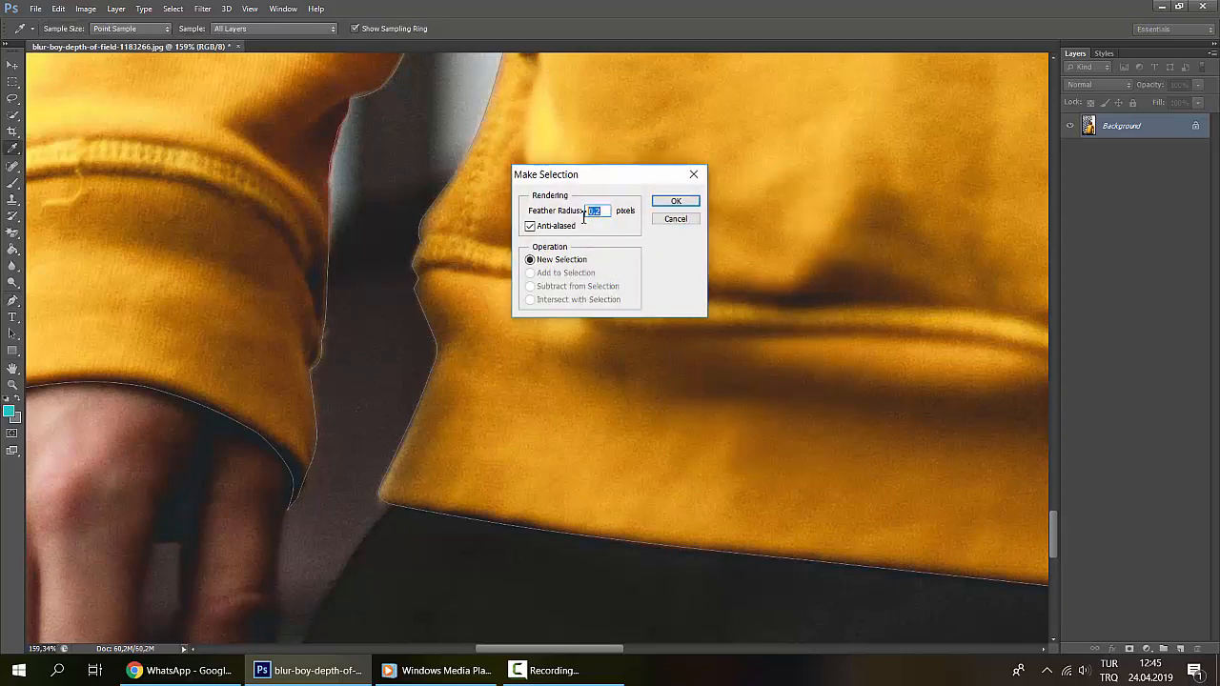
left_click(676, 202)
key("ctrl+0")
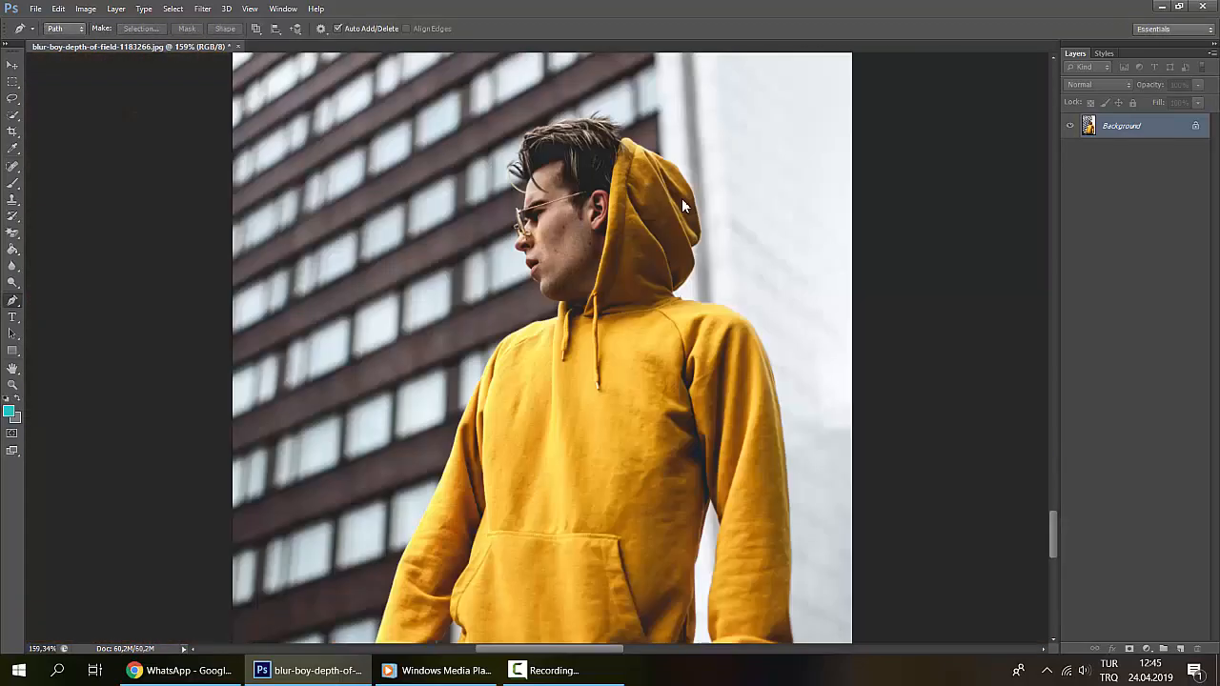
Step: Add a new layer, set the foreground color to green and paint over the entire selected hoodie with a large brush
left_click(1179, 649)
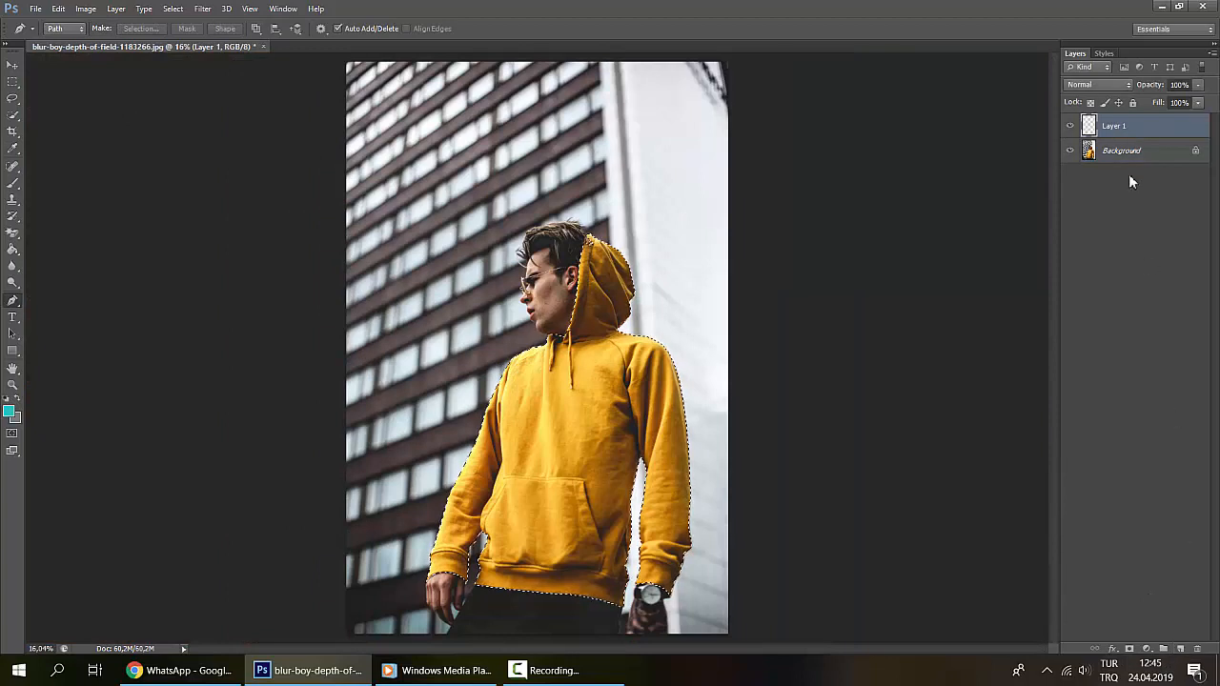
left_click(13, 182)
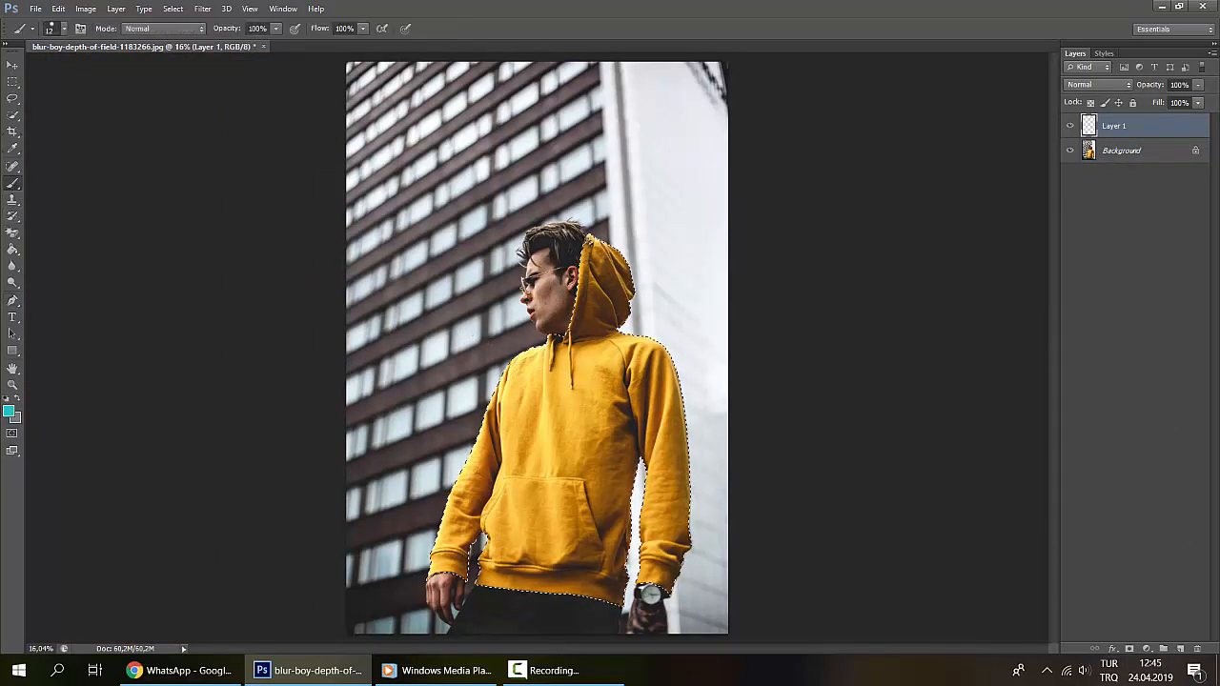
left_click(9, 411)
mouse_move(911, 164)
left_mouse_down()
mouse_move(912, 147)
mouse_move(912, 191)
mouse_move(892, 165)
left_mouse_up()
left_click(1032, 75)
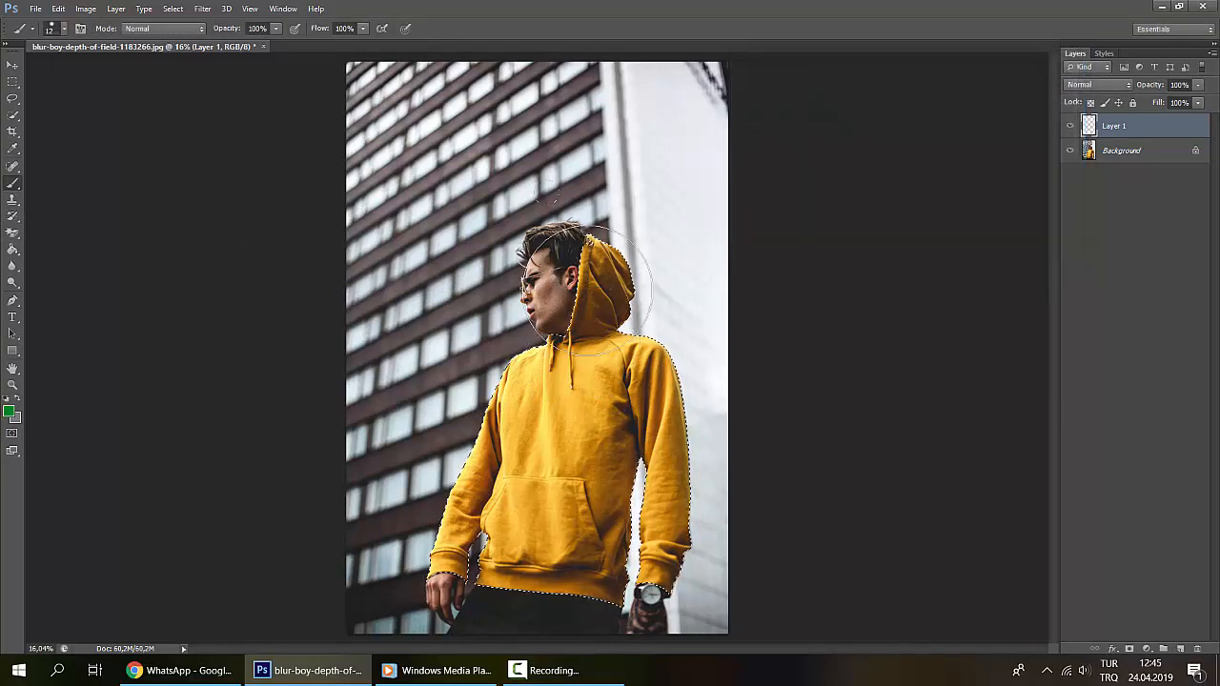
mouse_move(572, 372)
left_mouse_down()
mouse_move(645, 282)
mouse_move(524, 531)
mouse_move(327, 620)
mouse_move(563, 523)
left_mouse_up()
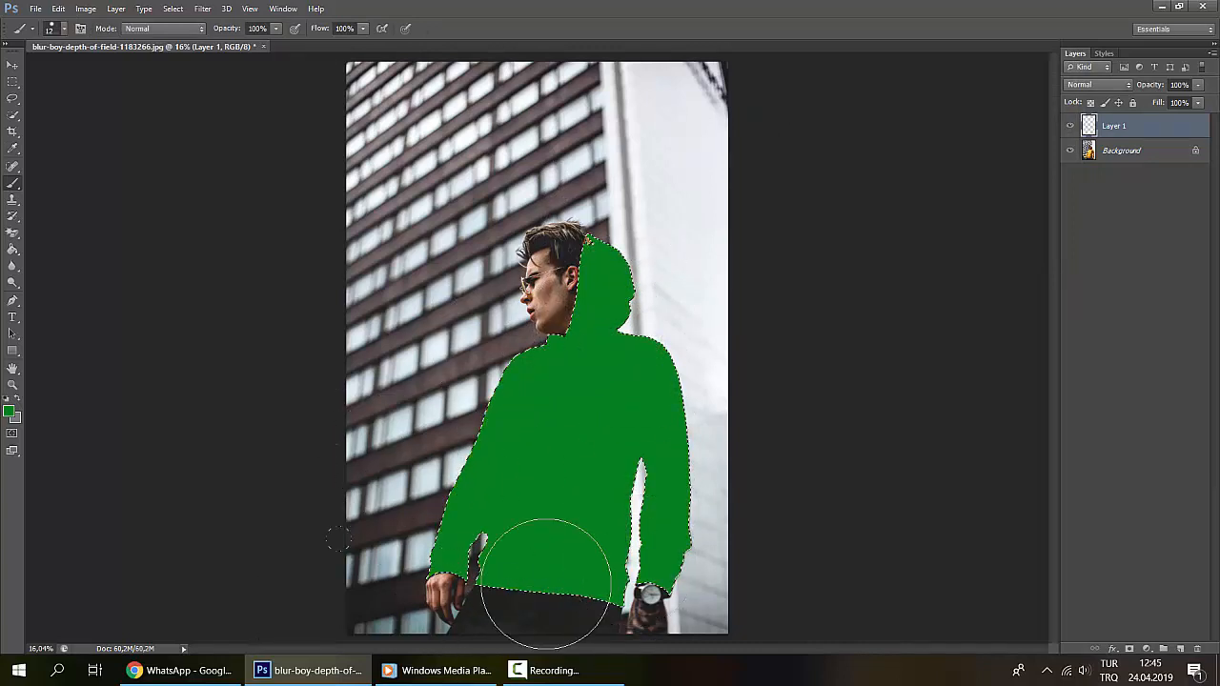
Step: Clear the hoodie selection and cycle through Layer 1's blend modes, settling on Color
key("ctrl+d")
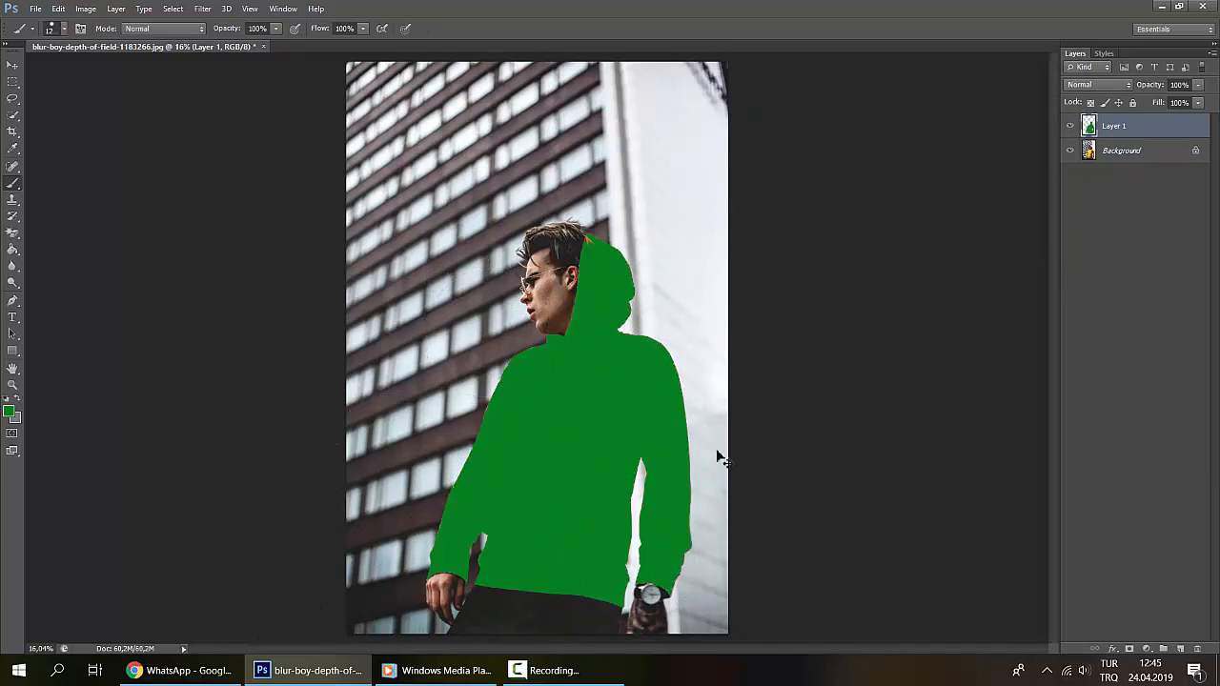
key("v")
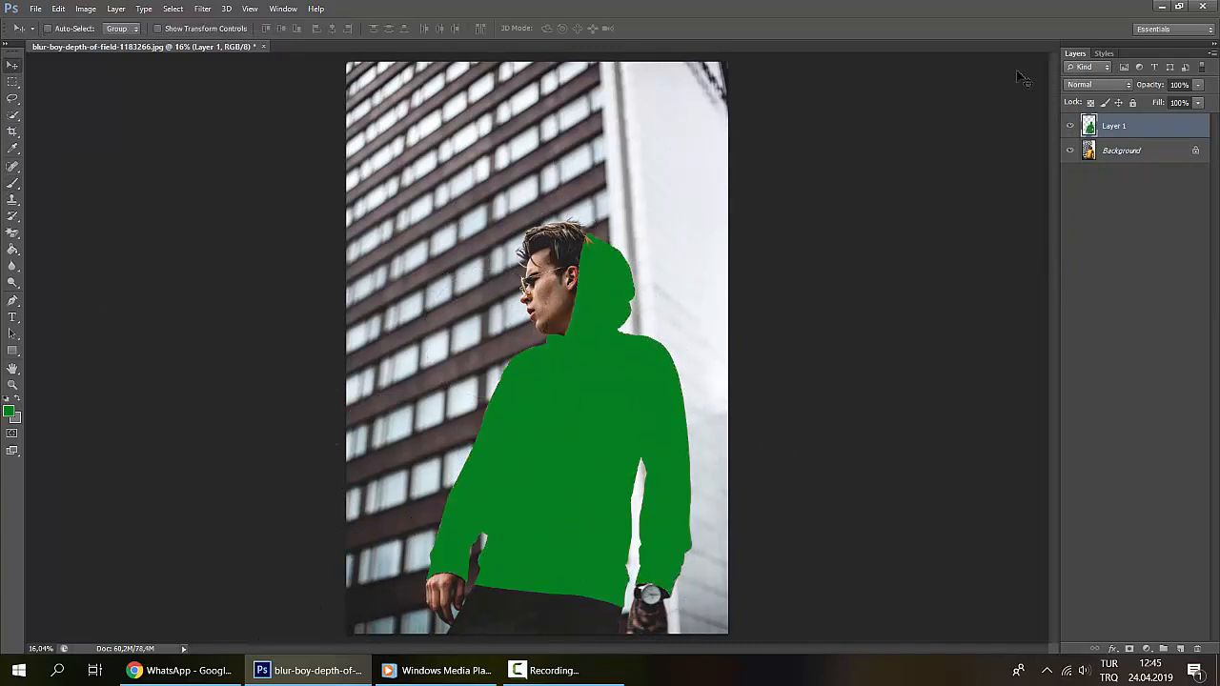
left_click(1117, 84)
left_click(1106, 102)
key("shift+plus")
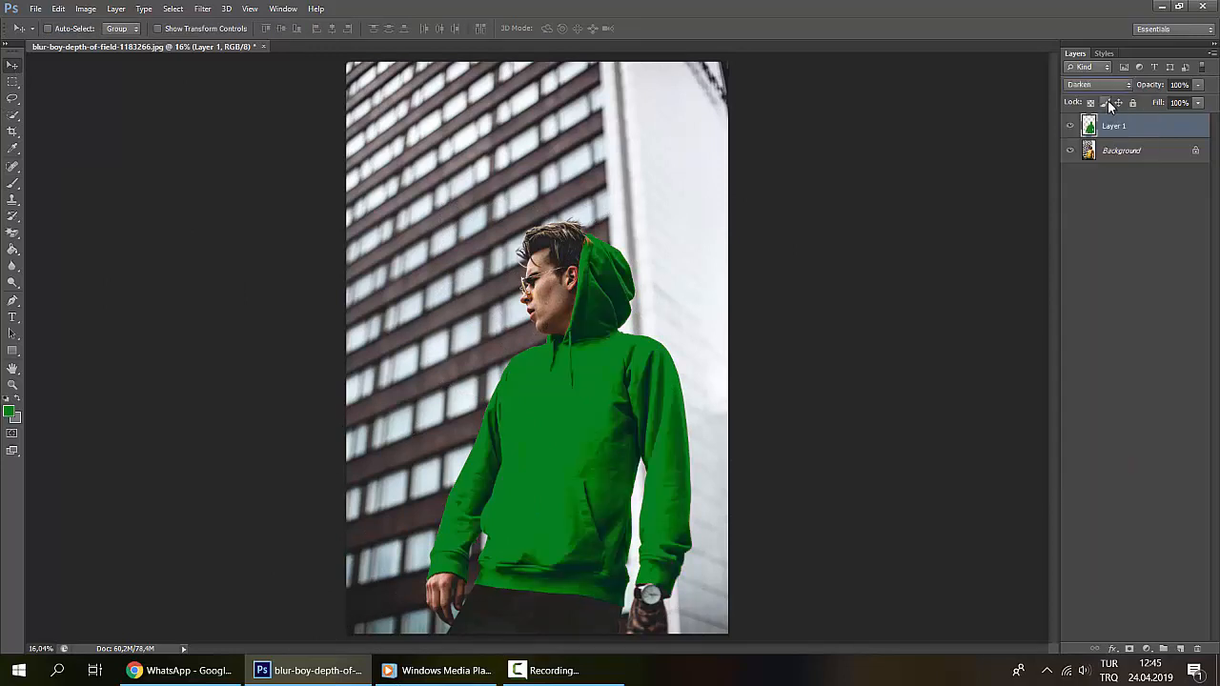
key("shift+plus")
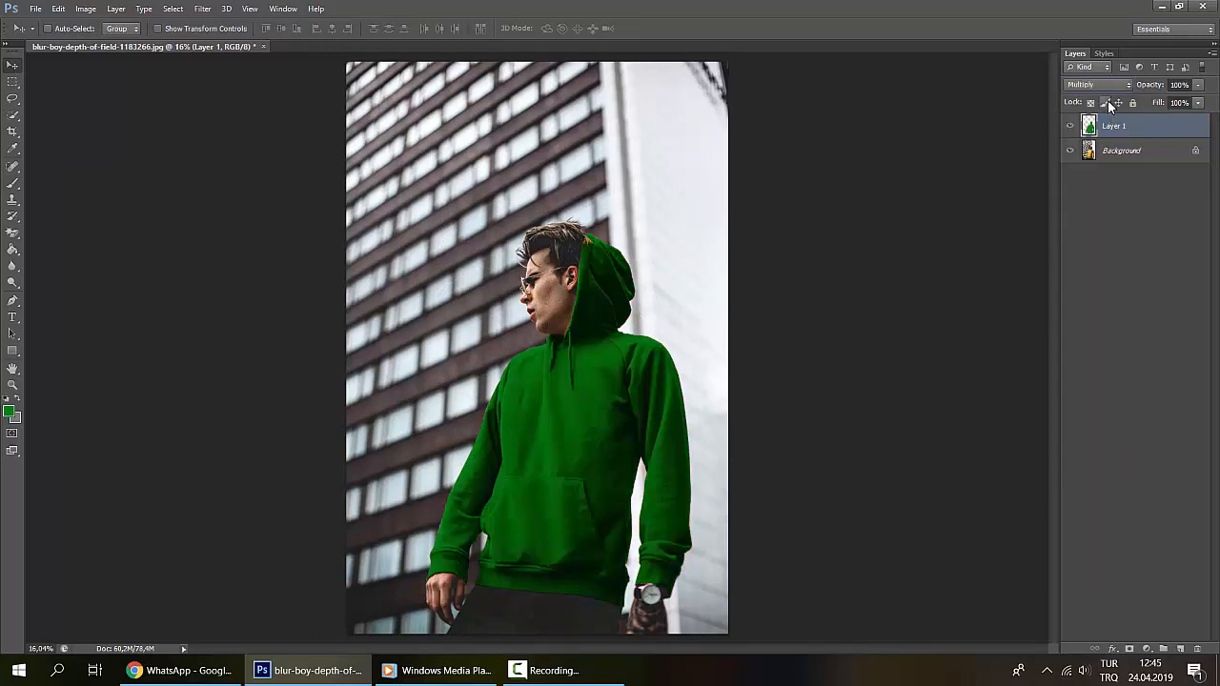
key("shift+plus")
key("shift+plus")
key("shift+plus")
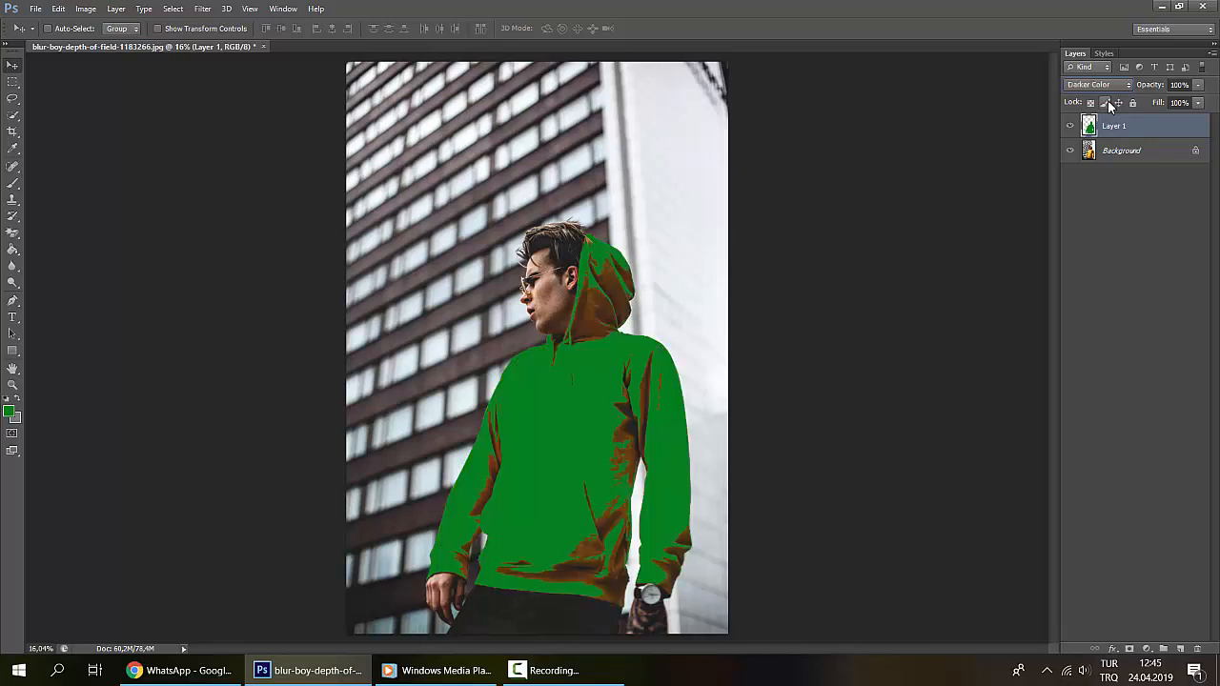
key("shift+plus")
key("shift+plus")
key("shift+plus")
key("shift+plus")
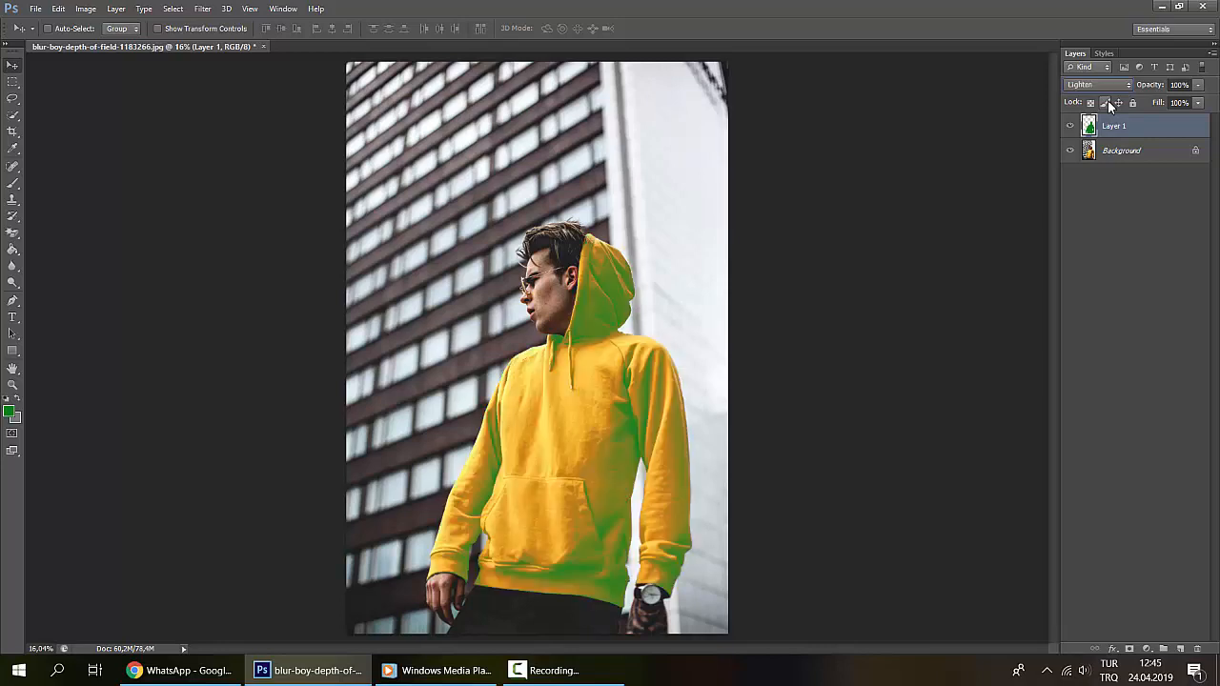
key("shift+plus")
key("shift+plus")
key("shift+plus")
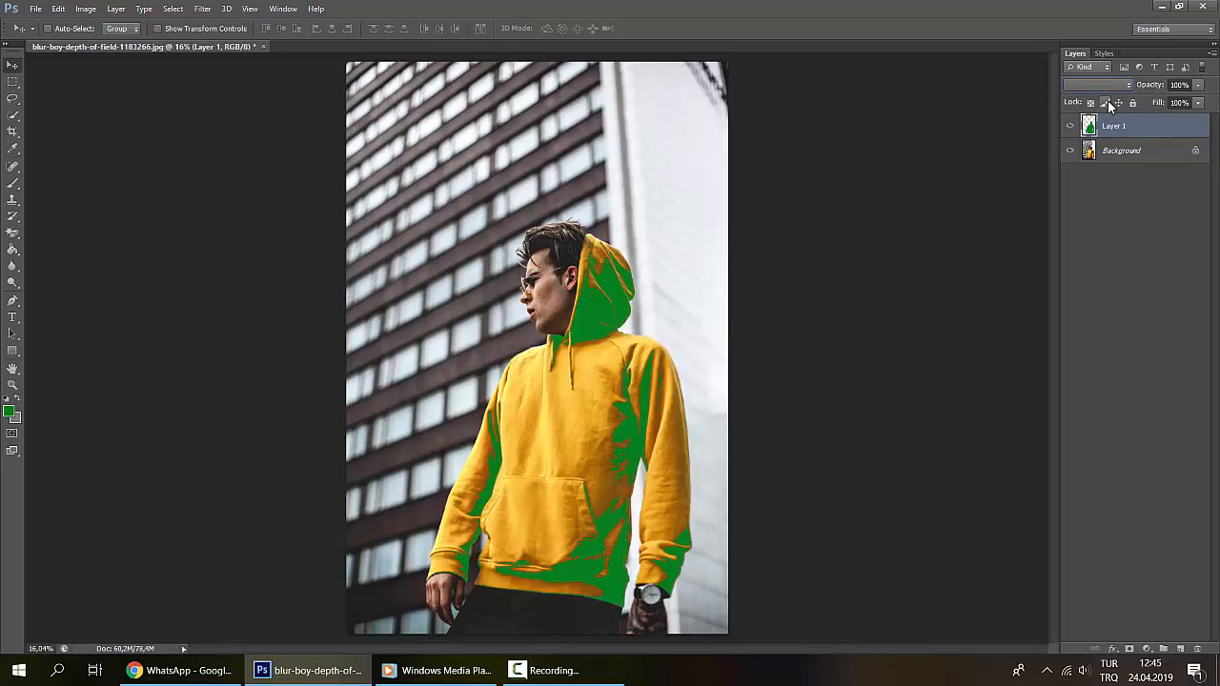
key("shift+plus")
key("shift+plus")
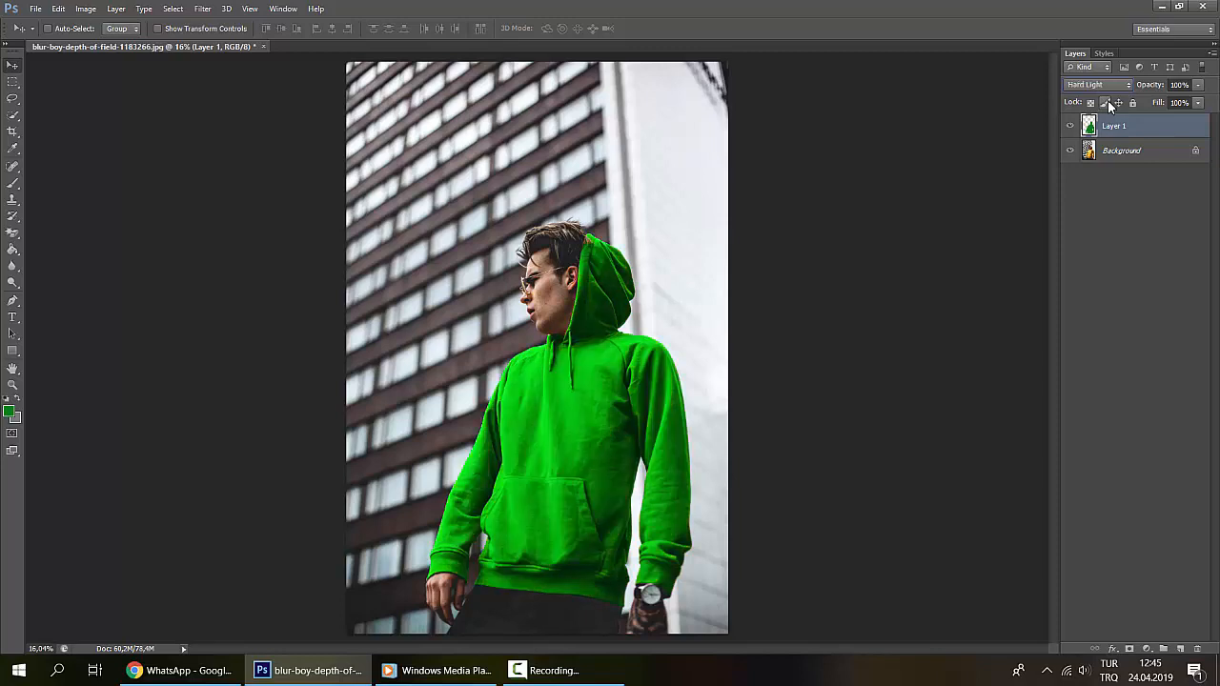
key("shift+plus")
key("shift+plus")
key("shift+plus")
key("shift+plus")
key("shift+plus")
key("shift+plus")
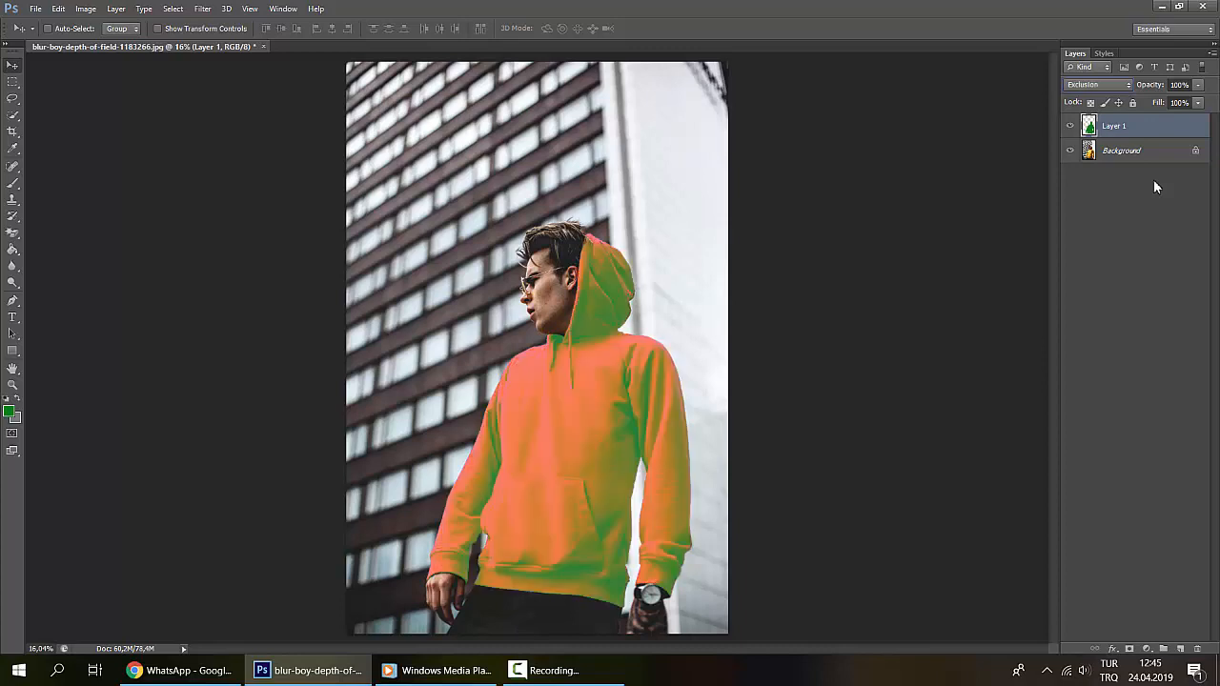
key("shift+plus")
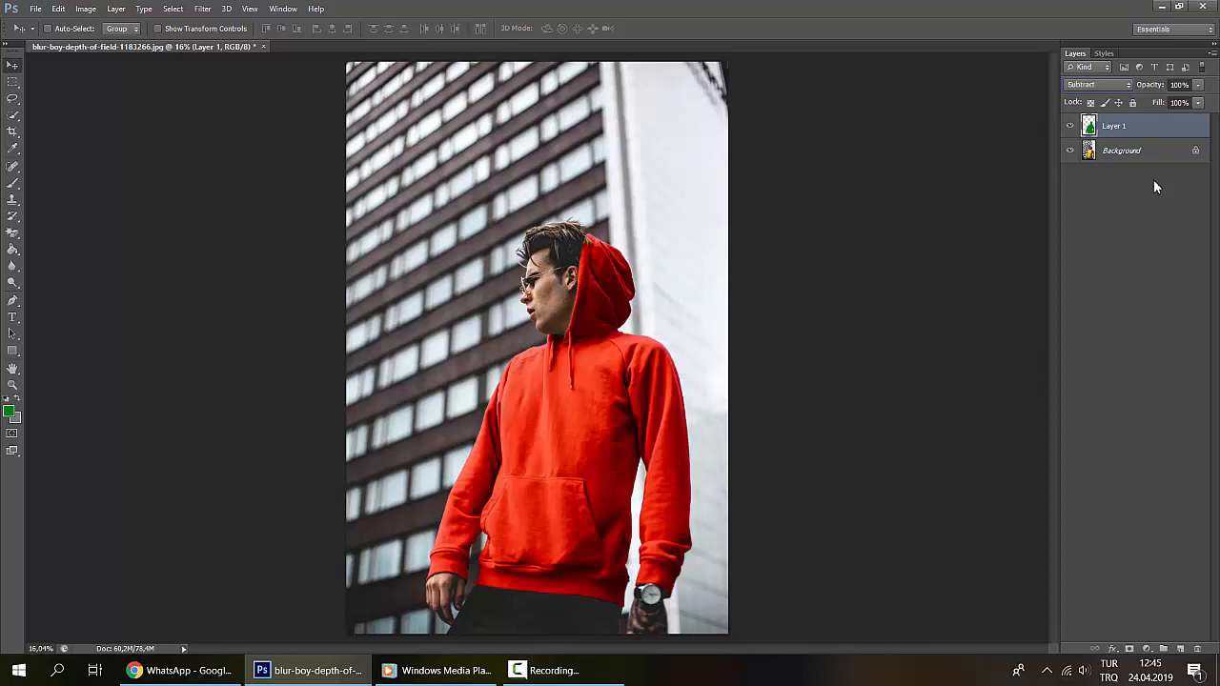
key("shift+plus")
key("shift+plus")
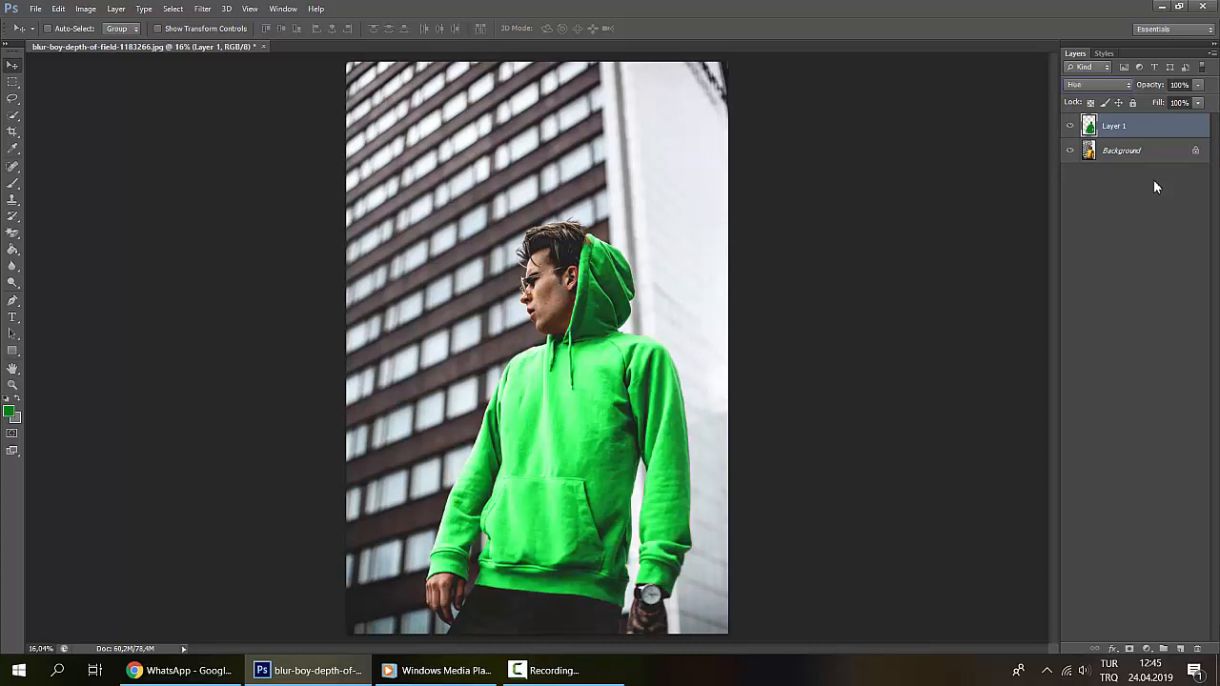
key("shift+plus")
key("shift+minus")
key("shift+plus")
key("shift+plus")
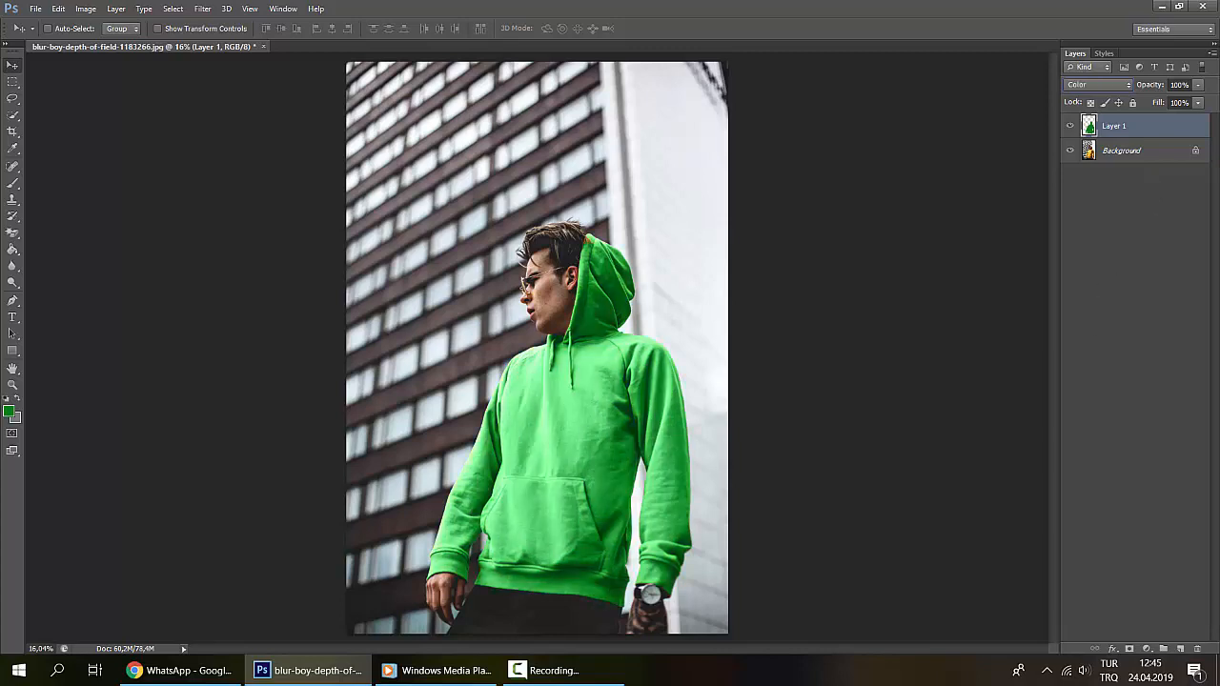
left_click(1129, 404)
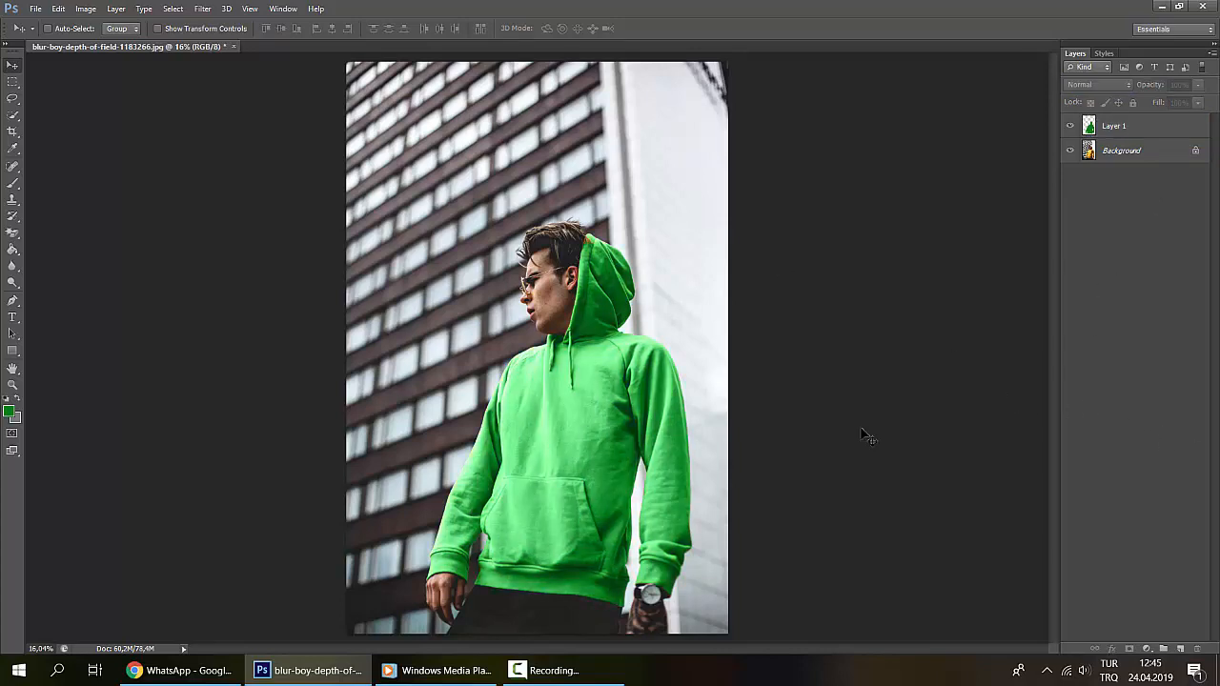
Step: On the Background layer, trace the leftover yellow patch between the hair and hood with the Pen tool and convert it to a selection
scroll(588, 236, "up", 10)
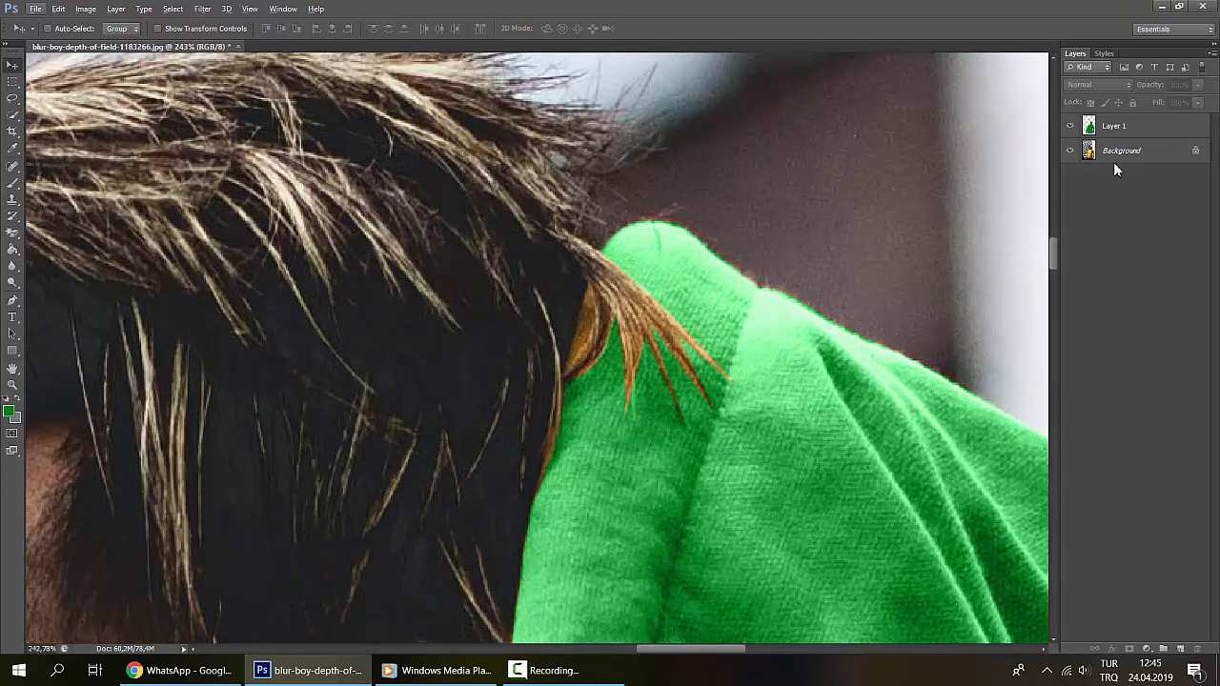
left_click(1115, 156)
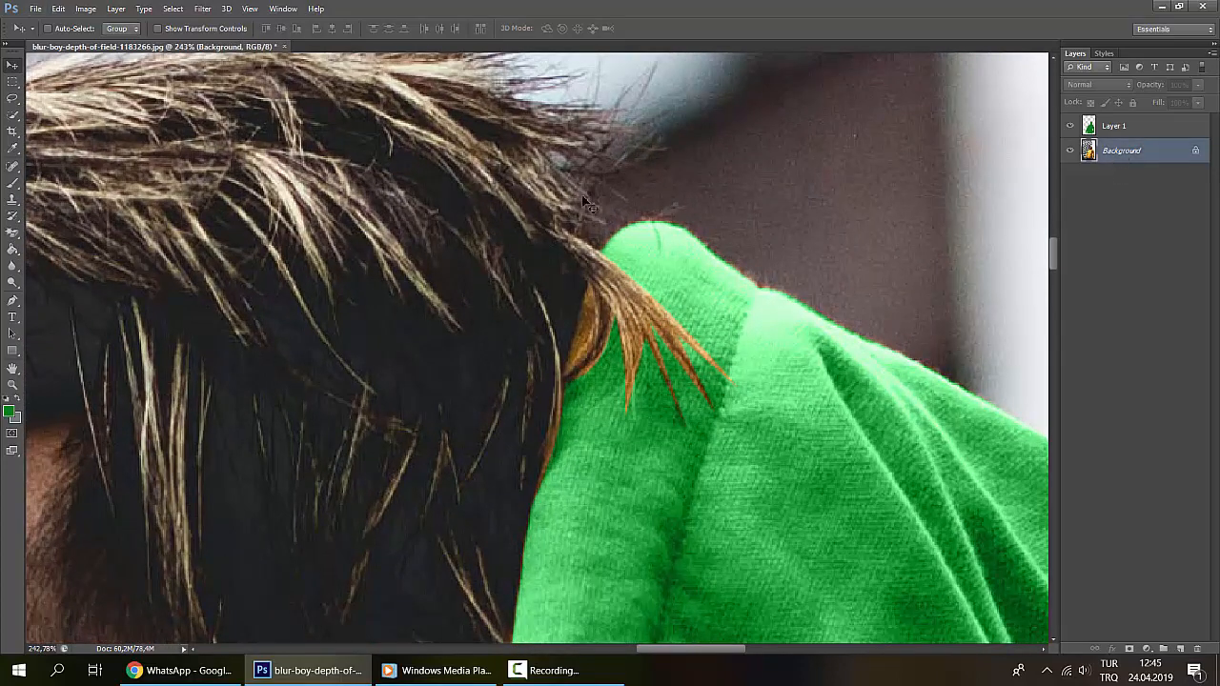
left_click(12, 300)
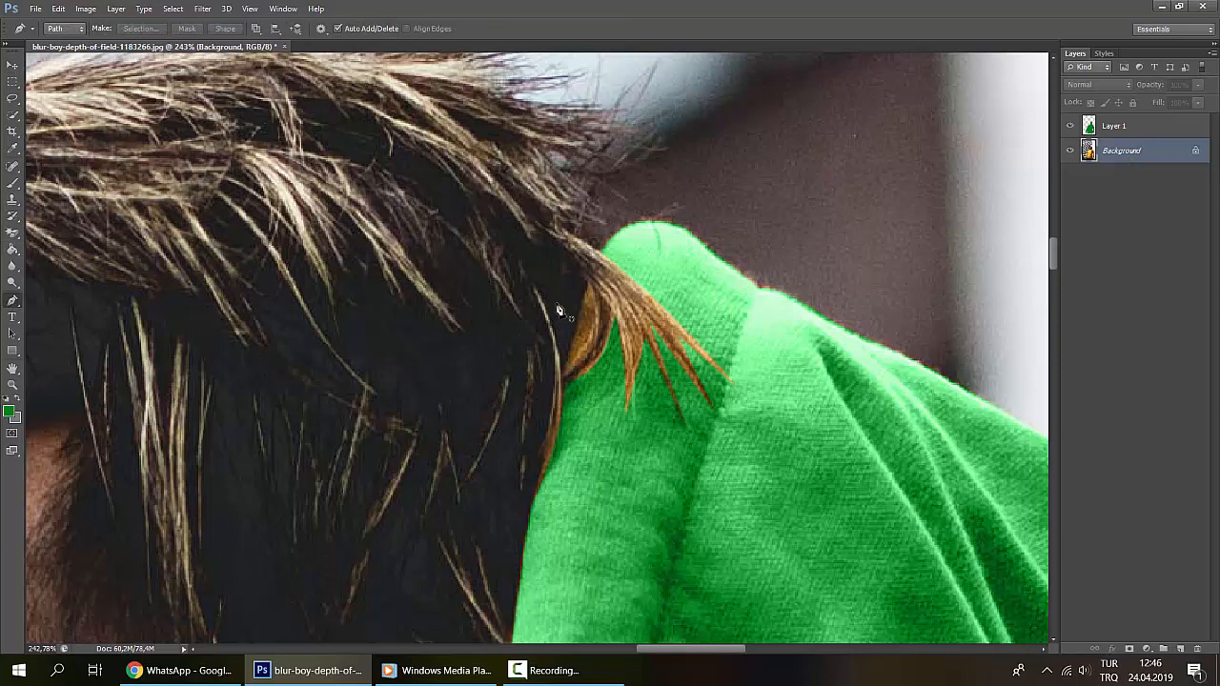
left_click(588, 284)
left_click_drag(565, 377, 592, 335)
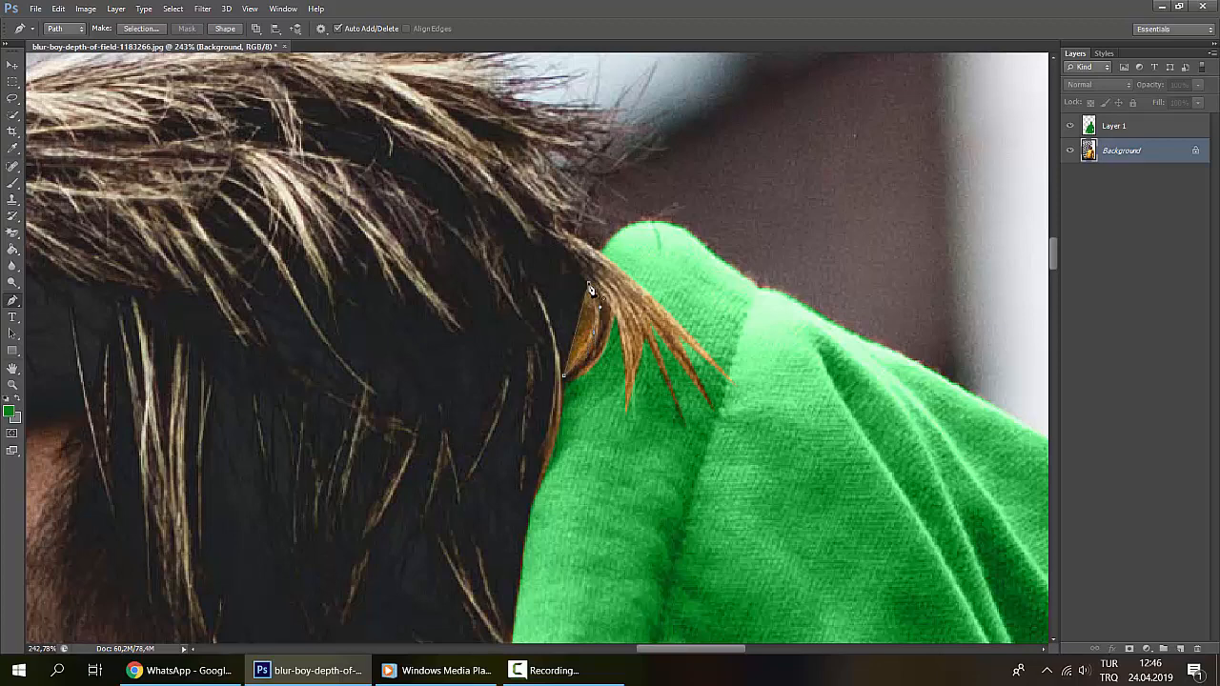
right_click(587, 314)
left_click(633, 388)
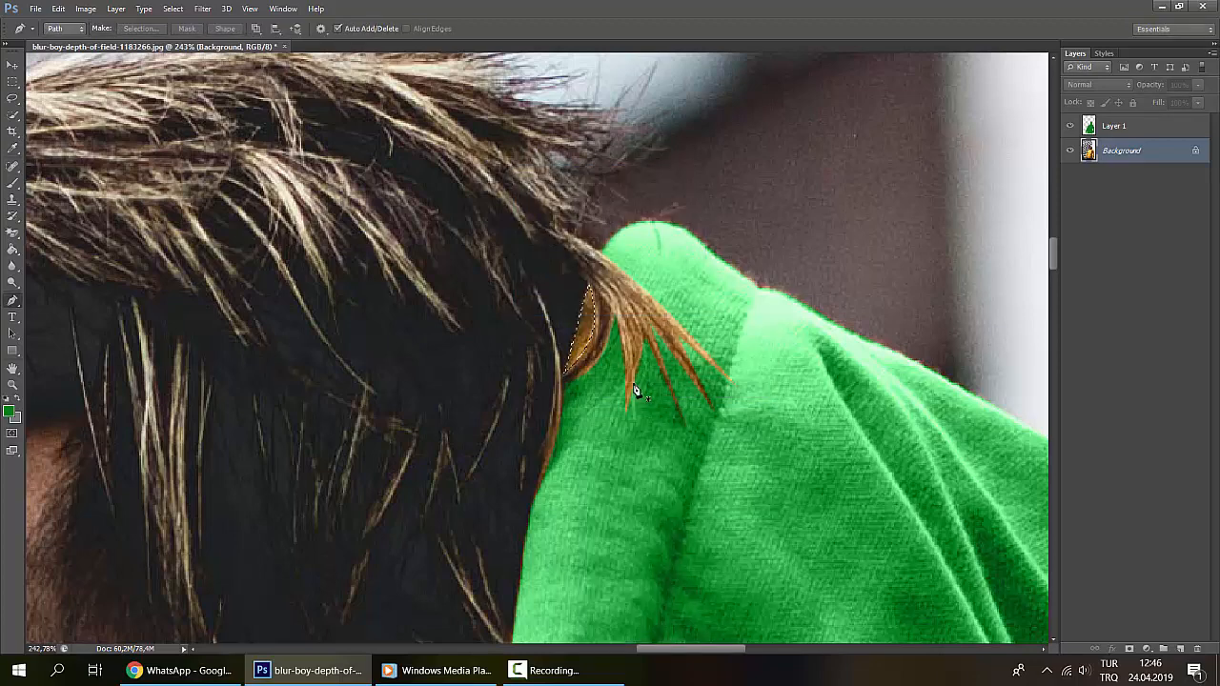
Step: Paint the selected patch green on the Background layer with a size 68 brush and clear the selection
key("b")
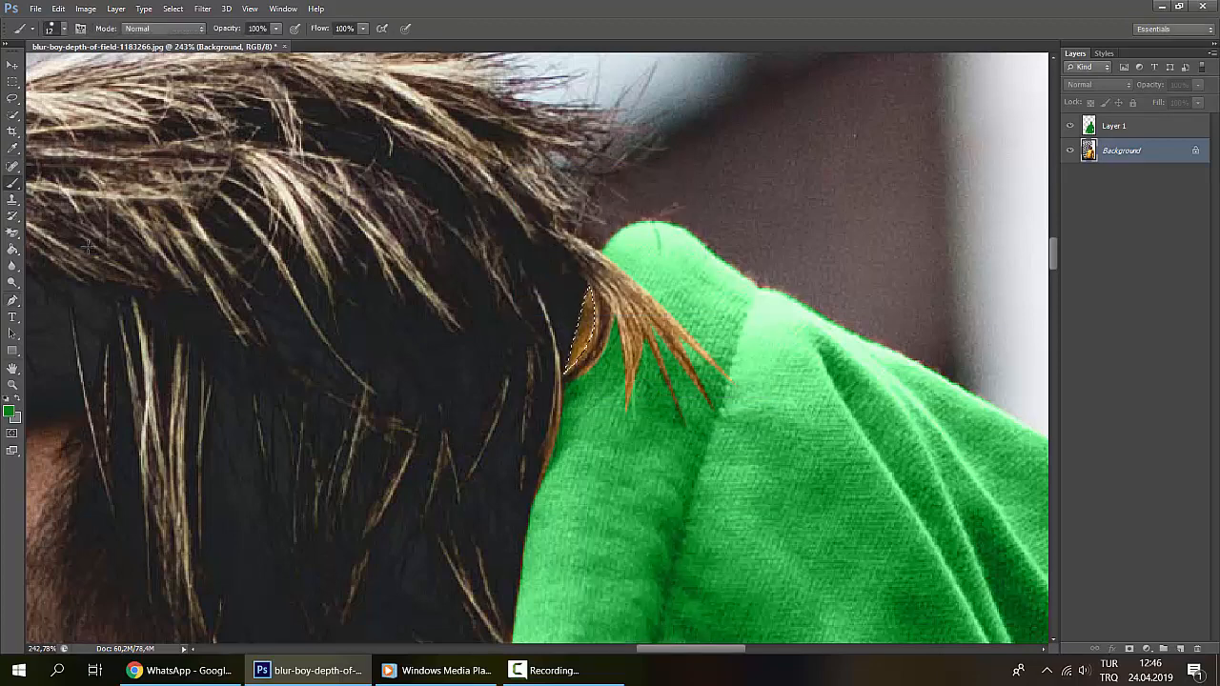
right_click(457, 290)
type("68")
key("Return")
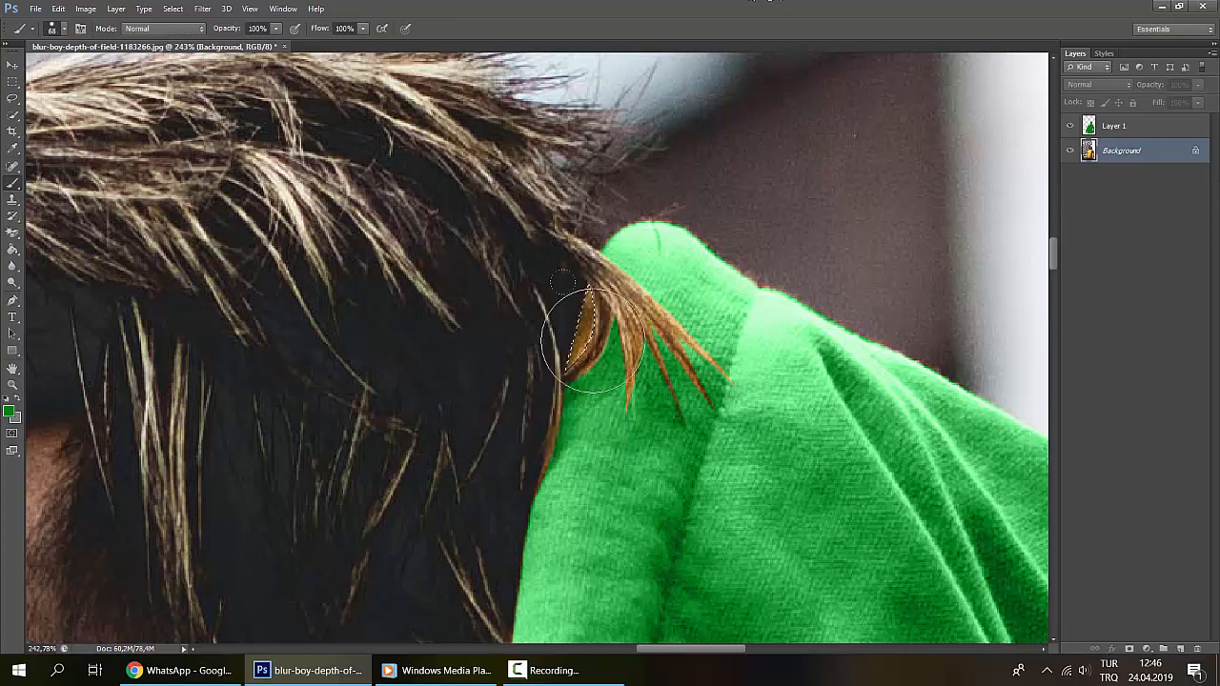
left_click_drag(582, 357, 580, 461)
key("ctrl+d")
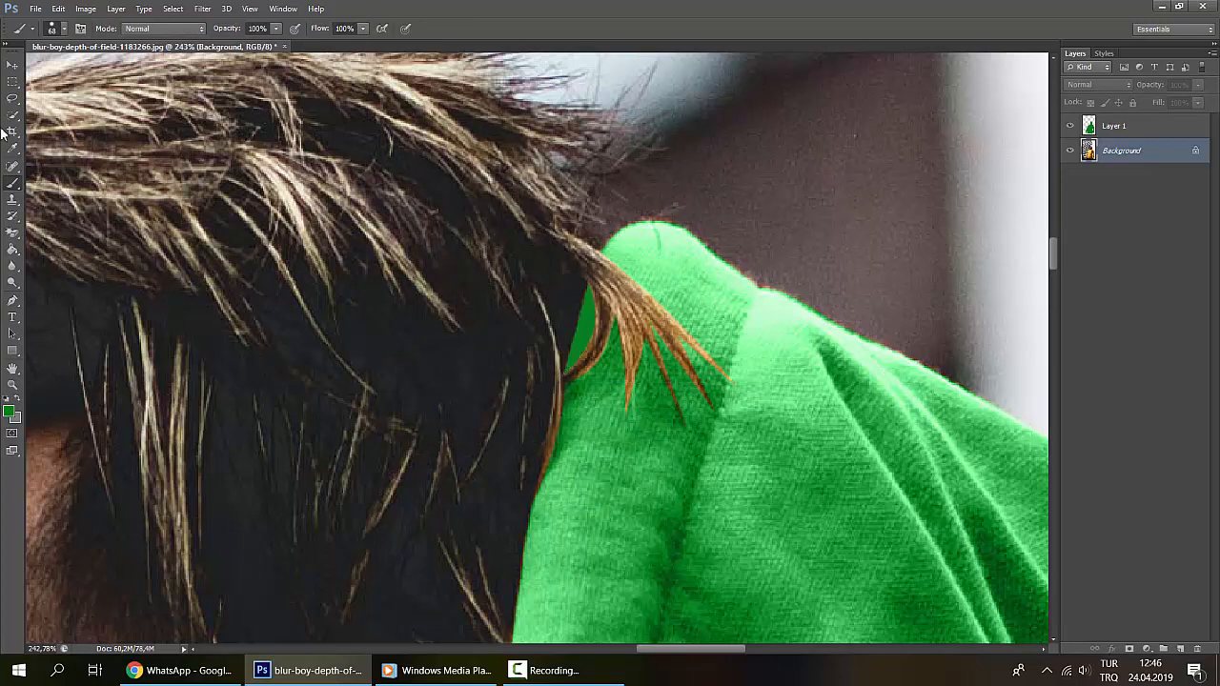
Step: Restore the patch selection and undo the green paint on the Background layer
left_click(10, 65)
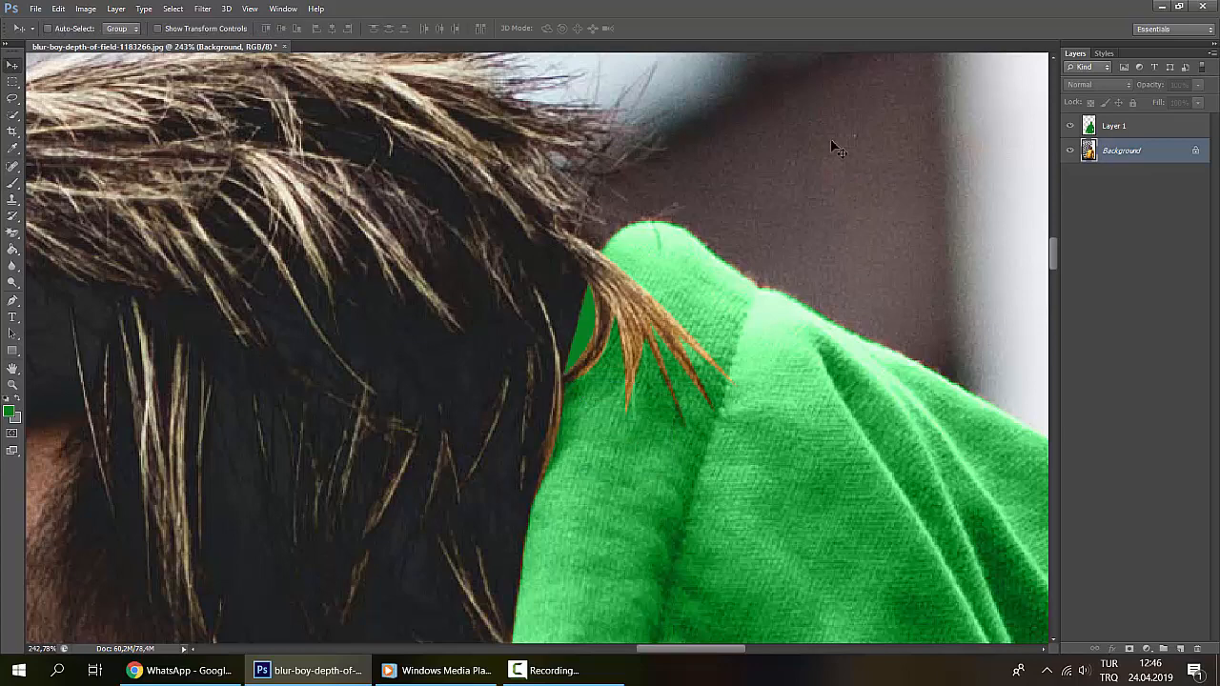
key("ctrl+shift+d")
left_click(1113, 125)
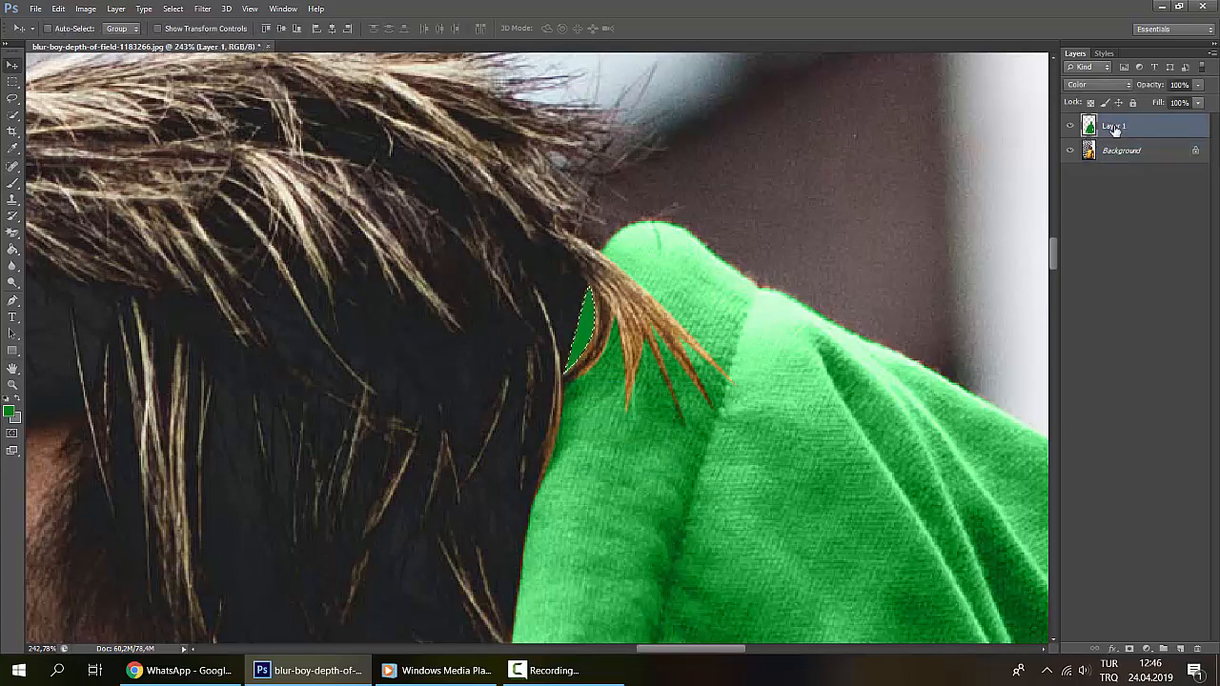
key("b")
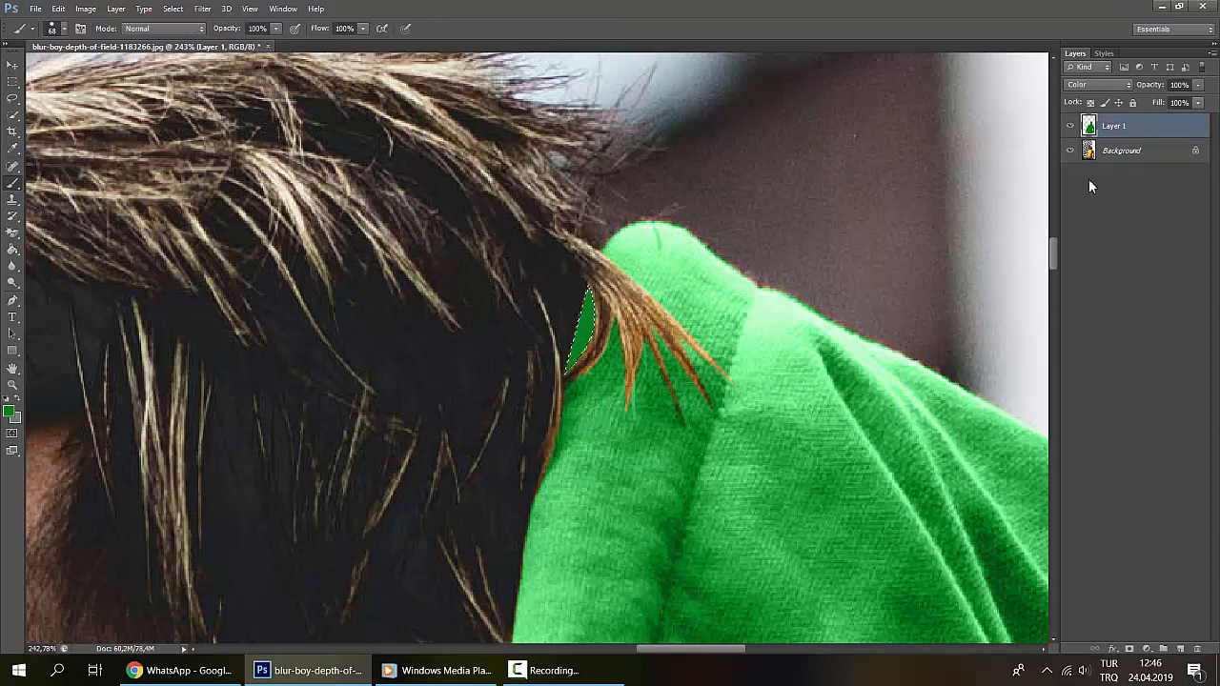
key("alt+bracketleft")
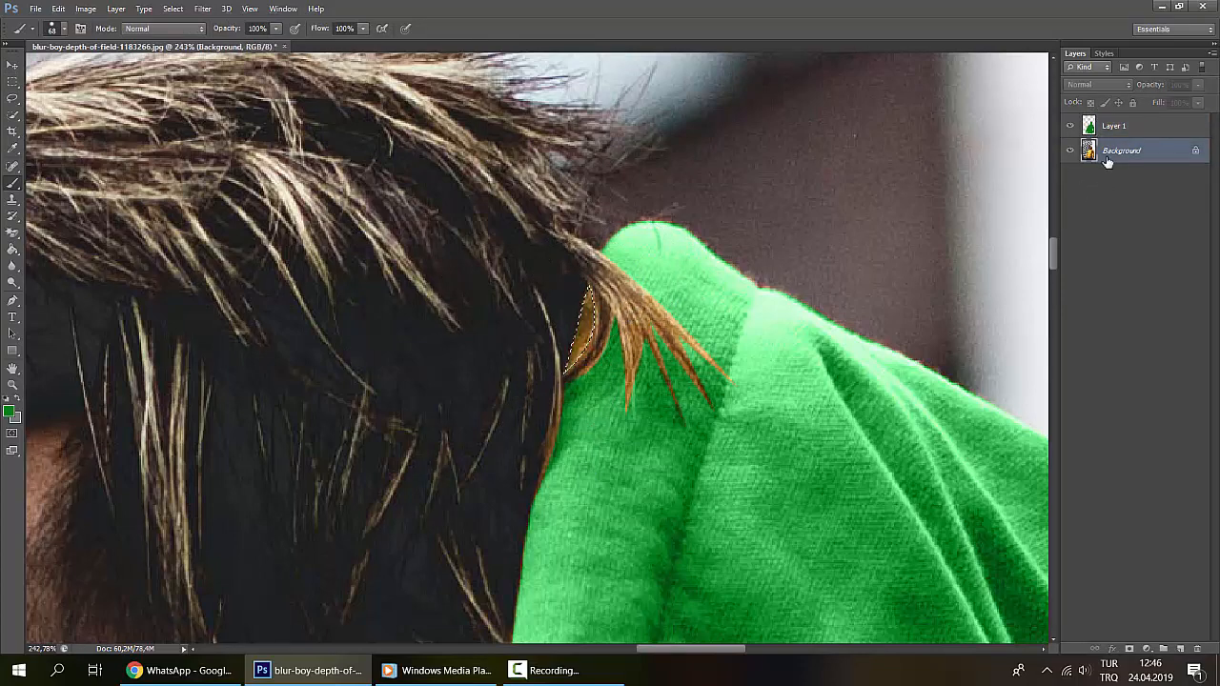
Step: Return to Layer 1, clear the patch selection and show the whole image with the Move tool active
left_click(1115, 127)
scroll(685, 410, "down", 8)
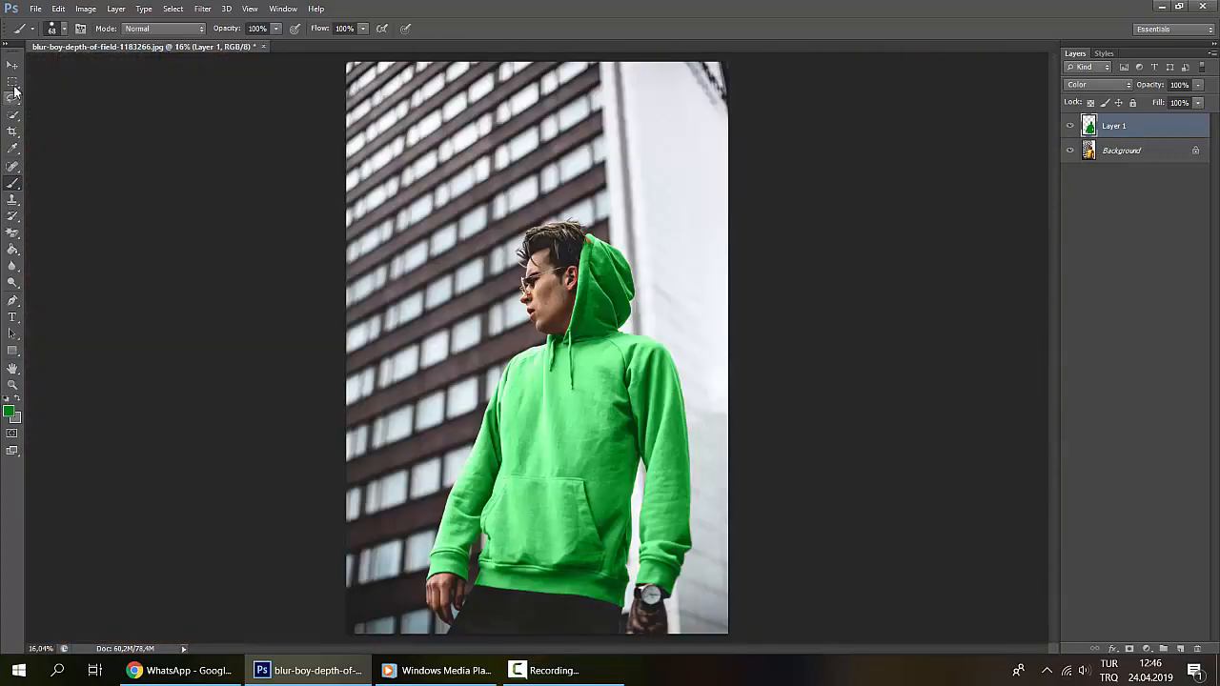
left_click(12, 64)
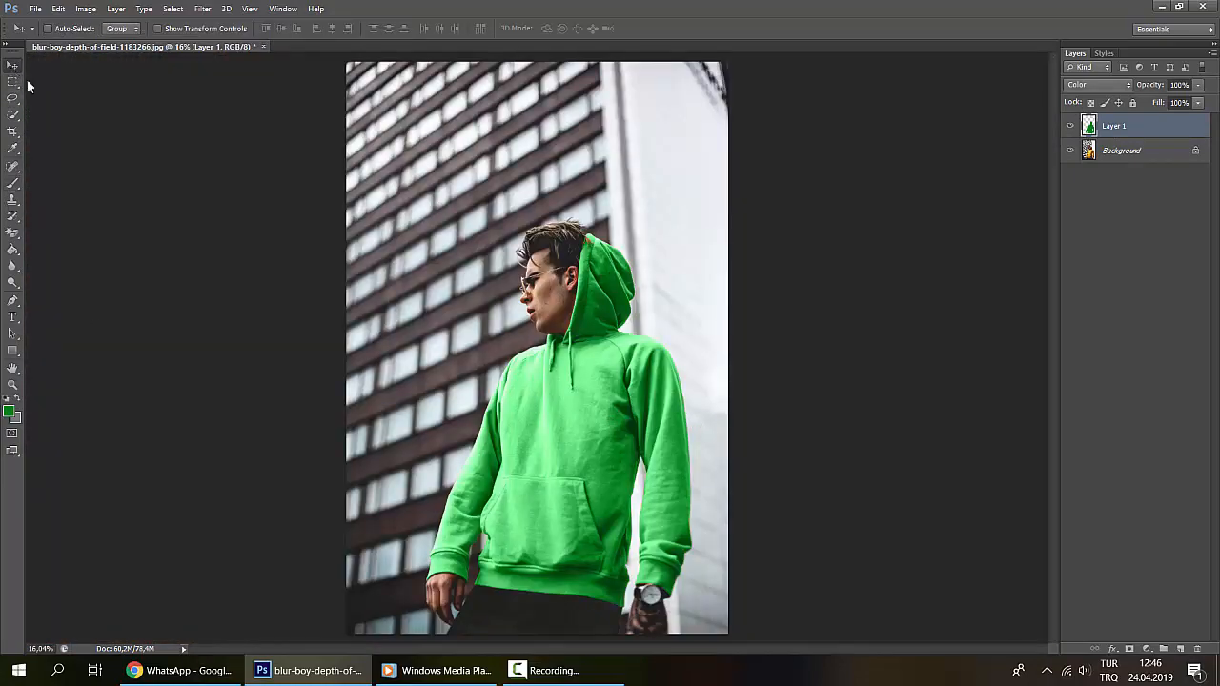